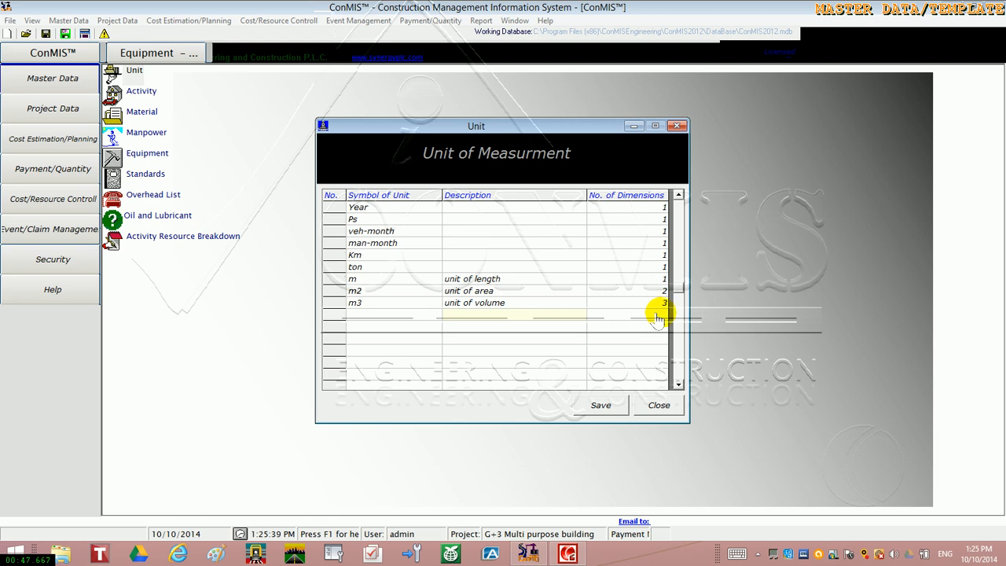
Check the number-of-dimensions choices for the blank row below m3 and for the m unit of length
click(657, 317)
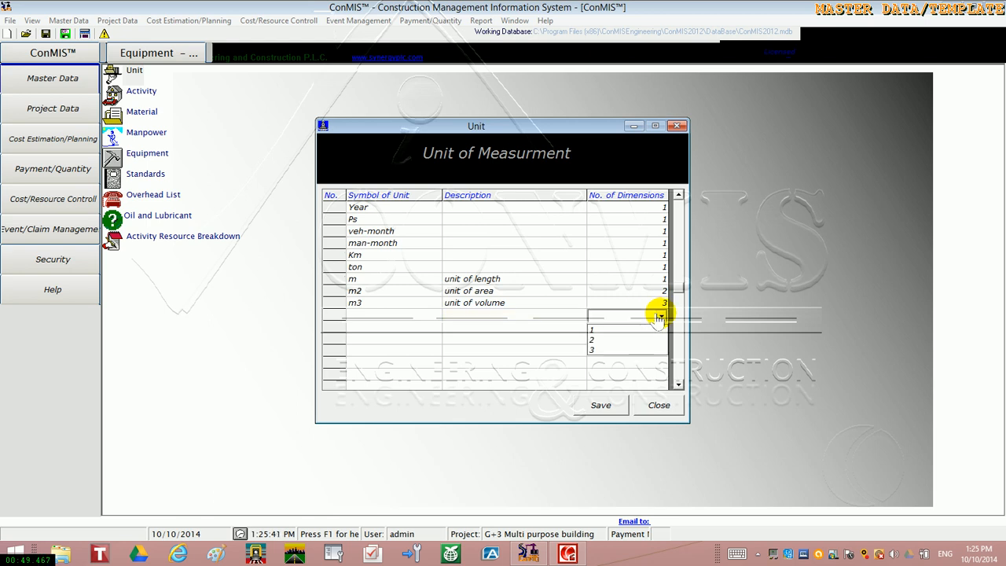
click(650, 279)
click(658, 282)
click(657, 282)
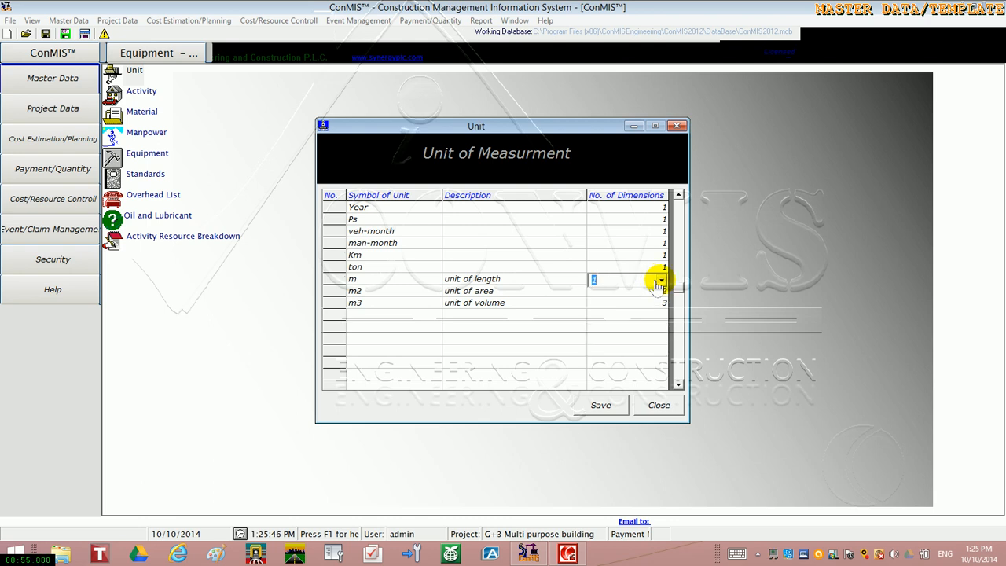
Try setting the m2 unit's number of dimensions to 1, check the m3 entry, and close the unit list without saving
click(659, 292)
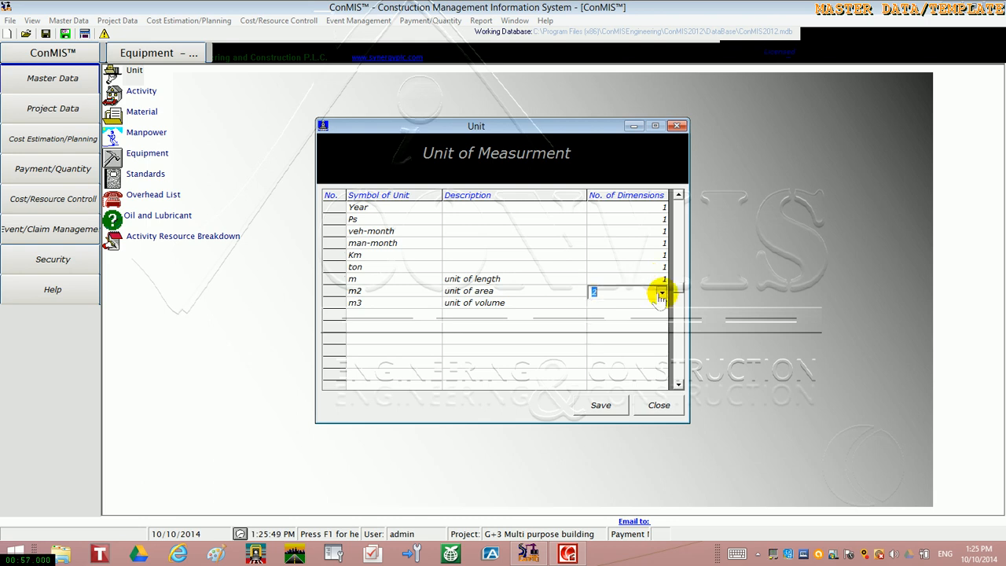
click(660, 293)
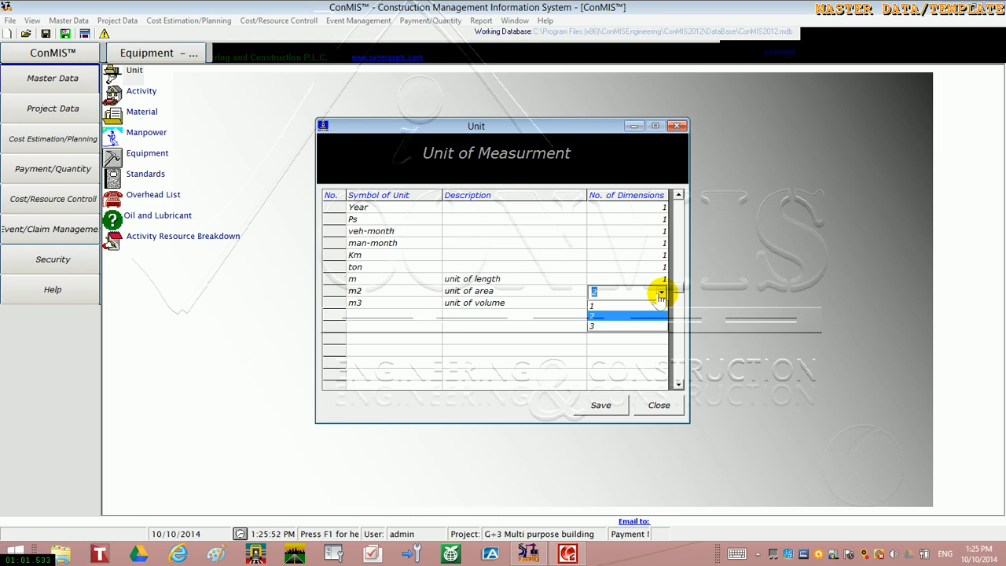
click(646, 306)
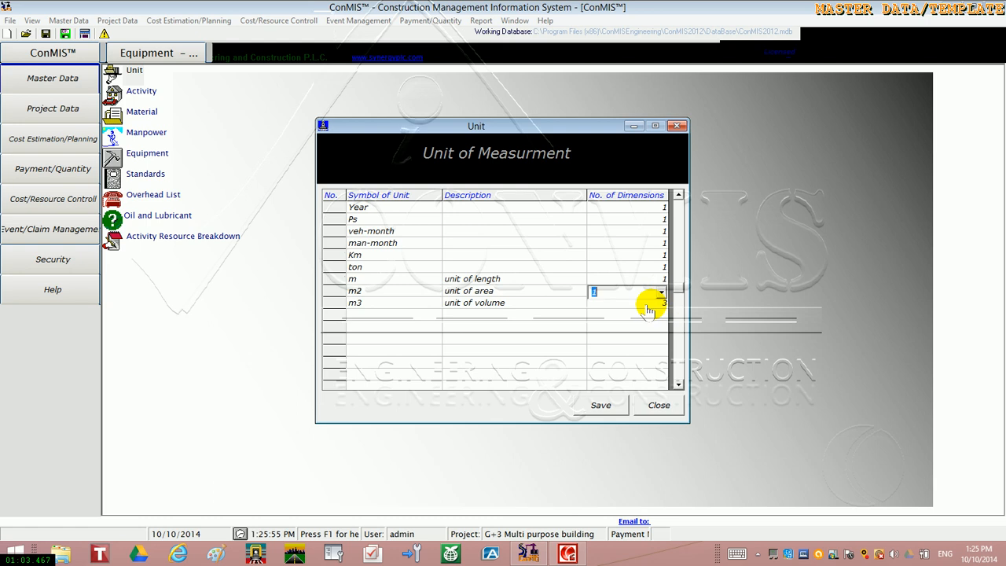
click(646, 306)
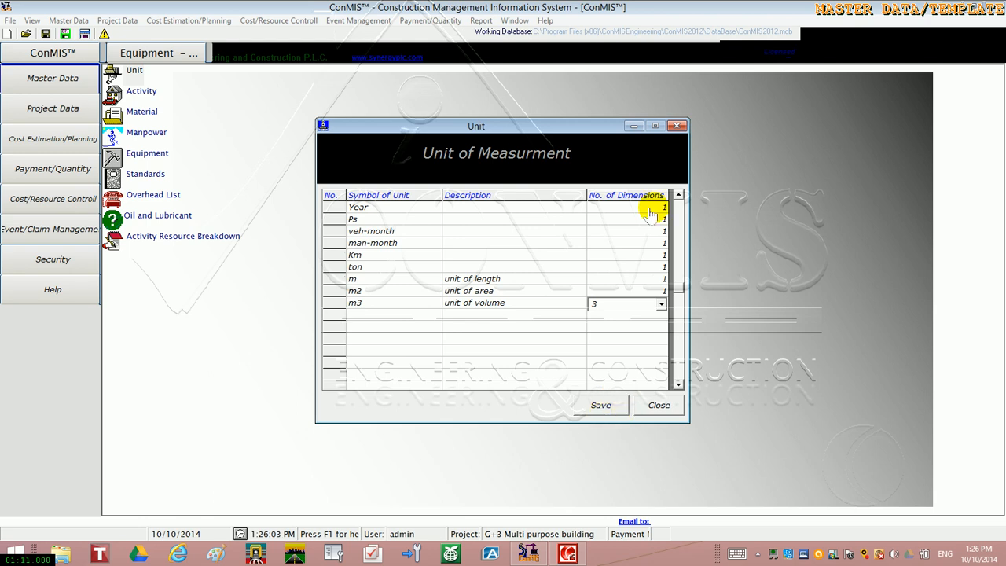
click(675, 127)
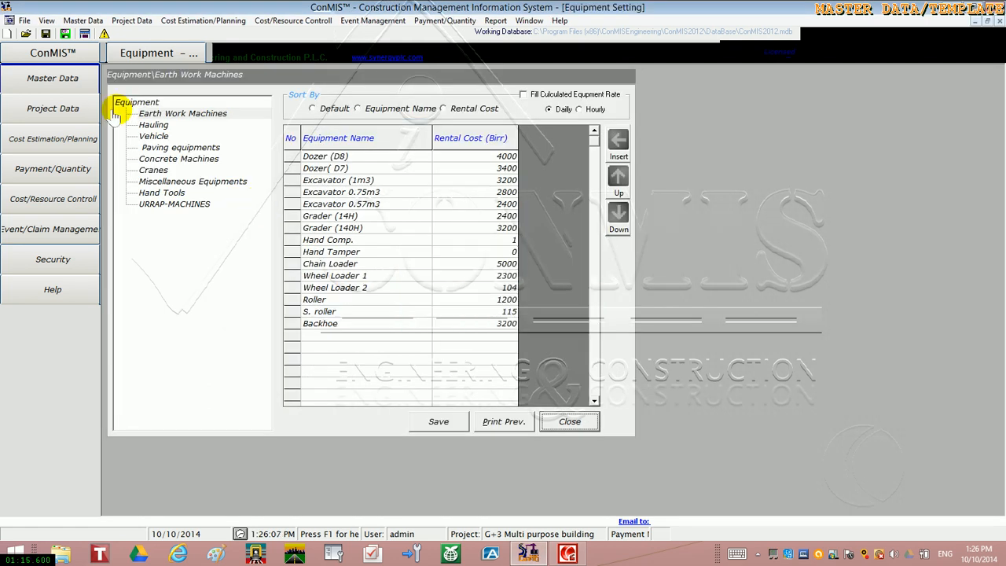
Open the master activity list and display the Excavation and Earth Work activities under Building, Sub Structure
click(76, 90)
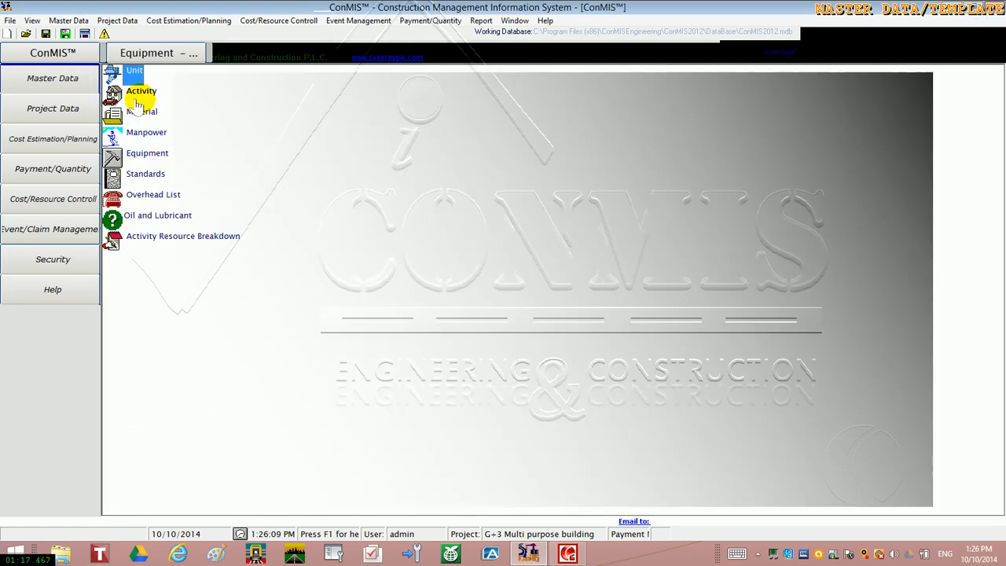
click(141, 93)
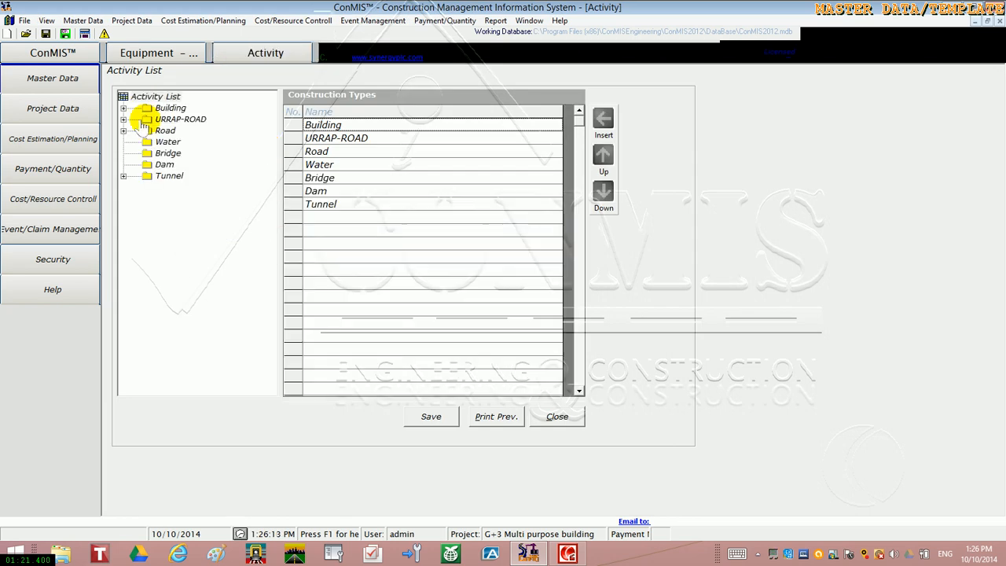
click(124, 107)
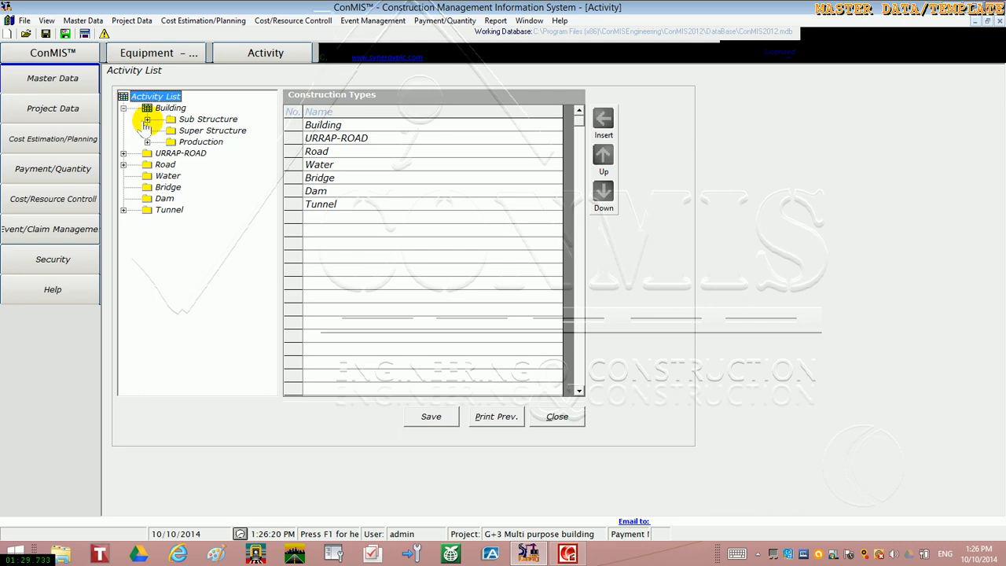
click(147, 120)
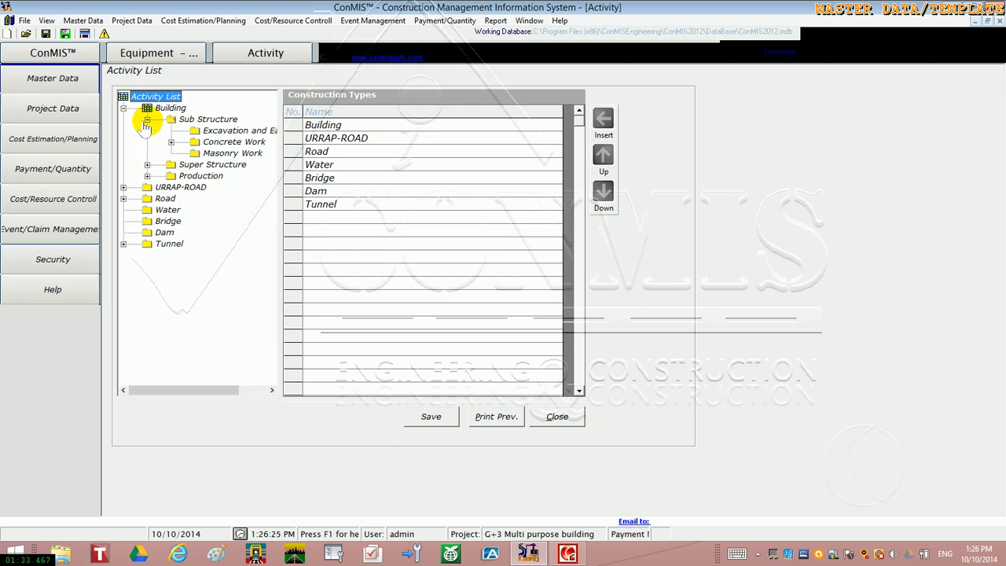
click(219, 131)
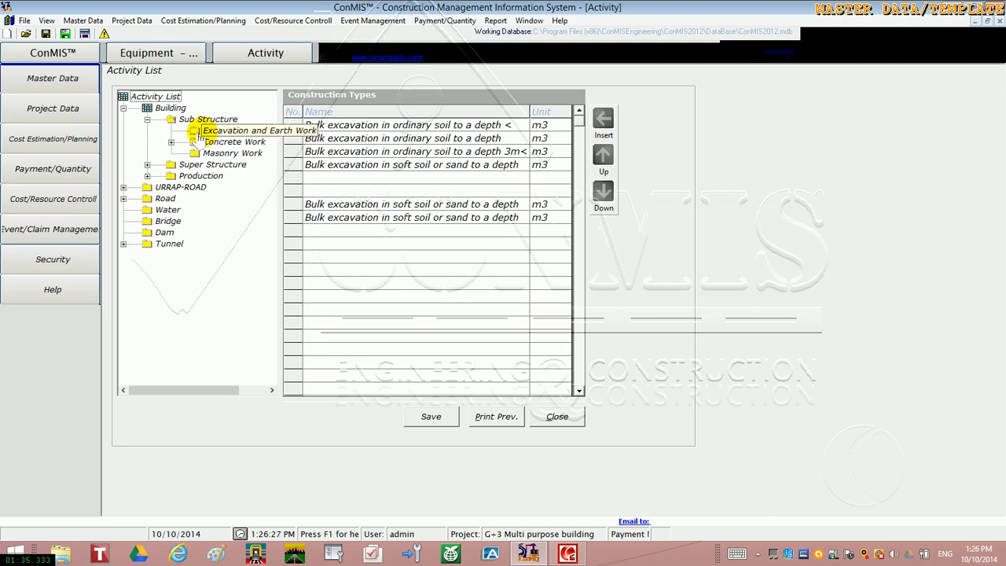
Review the Sub Structure activities for C-5 lean concrete, c-30 concrete, Formwork and Masonry Work
click(171, 142)
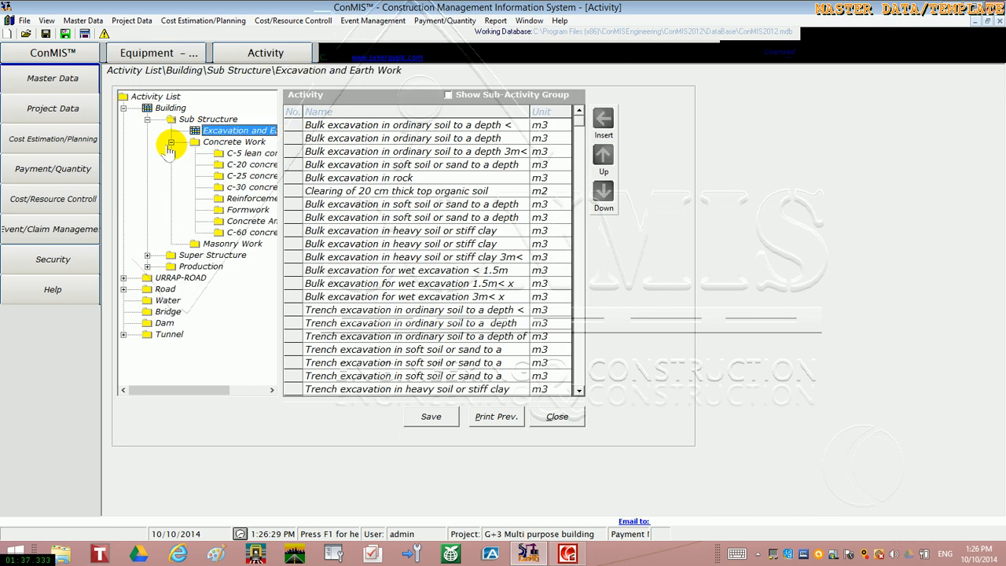
click(238, 154)
click(240, 188)
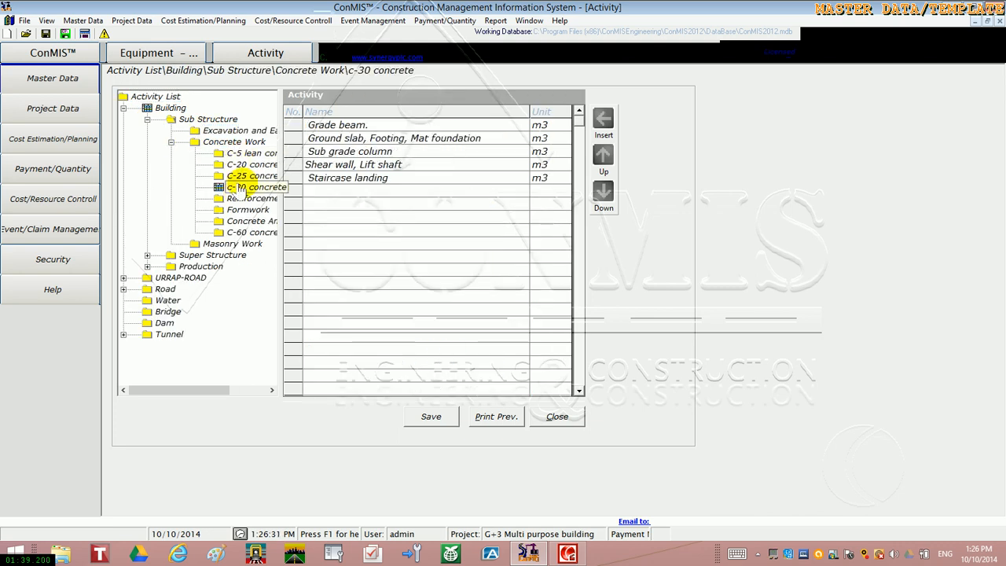
click(245, 210)
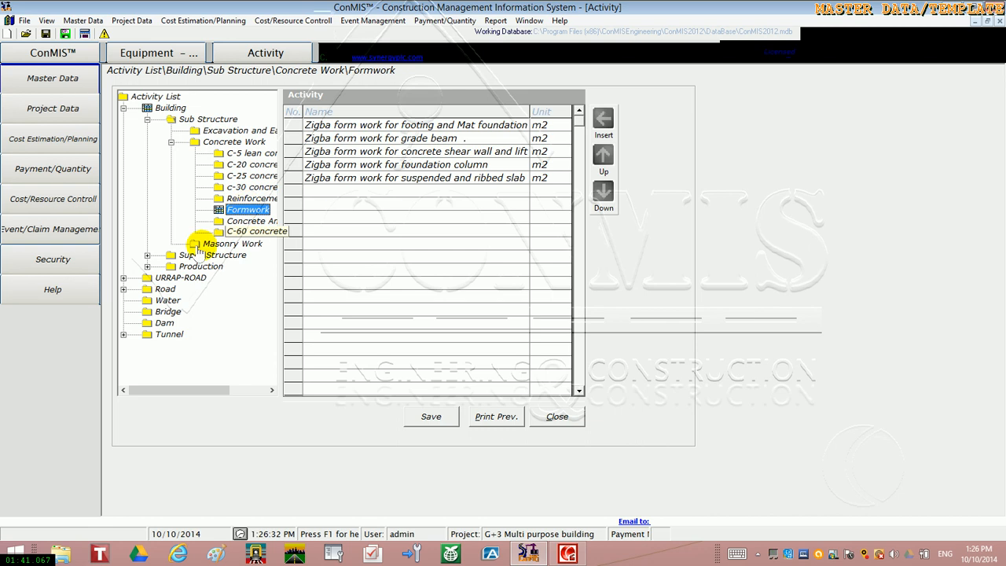
click(228, 244)
Review the Super Structure concrete work activities for C-20 and C-25 concrete, Reinforcement, Formwork and Ribbed slab
click(147, 256)
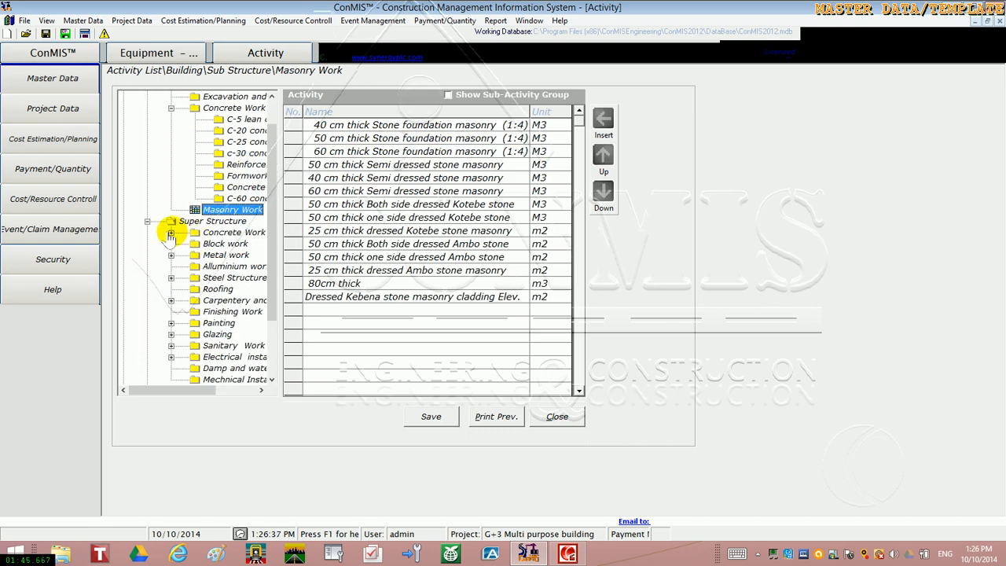
click(171, 234)
click(221, 245)
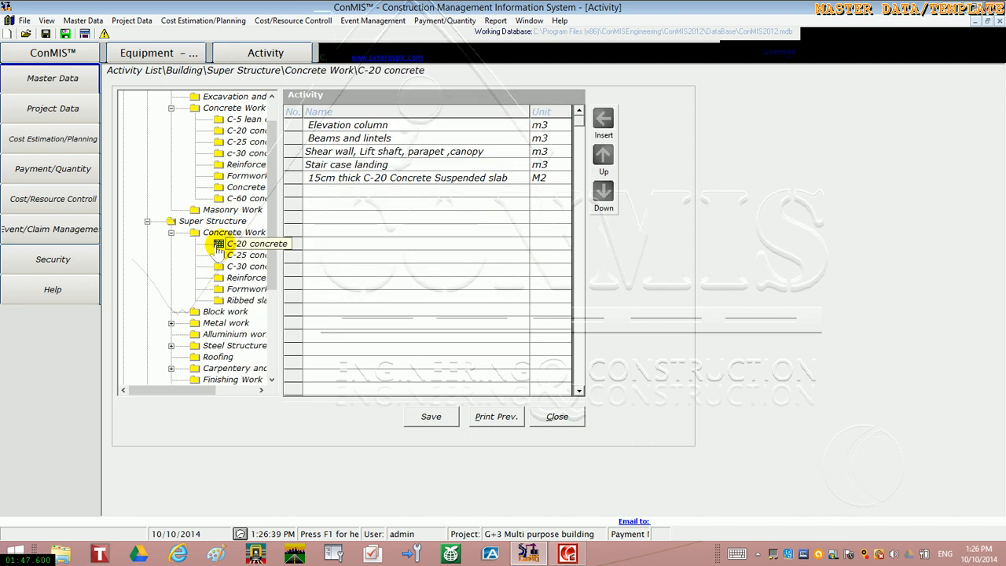
click(226, 256)
click(230, 277)
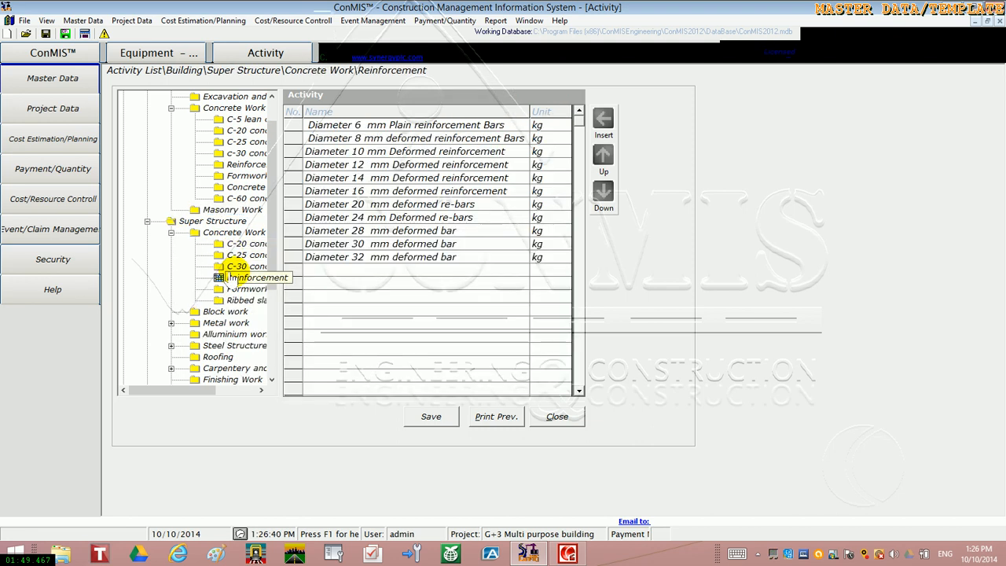
click(234, 289)
click(235, 300)
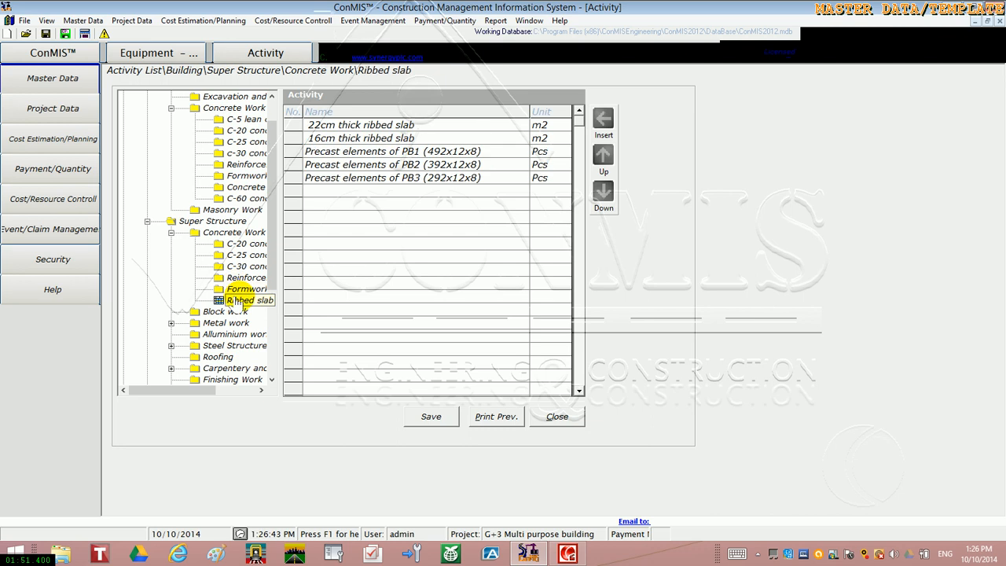
Review the Super Structure activities for Block work and for the Window and Door groups of Metal work
click(226, 311)
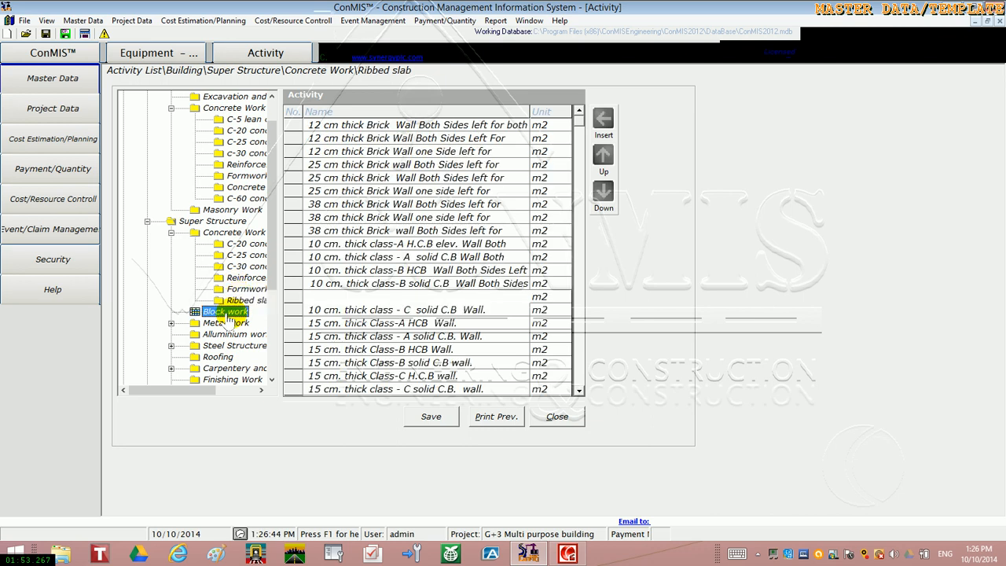
click(170, 323)
click(230, 334)
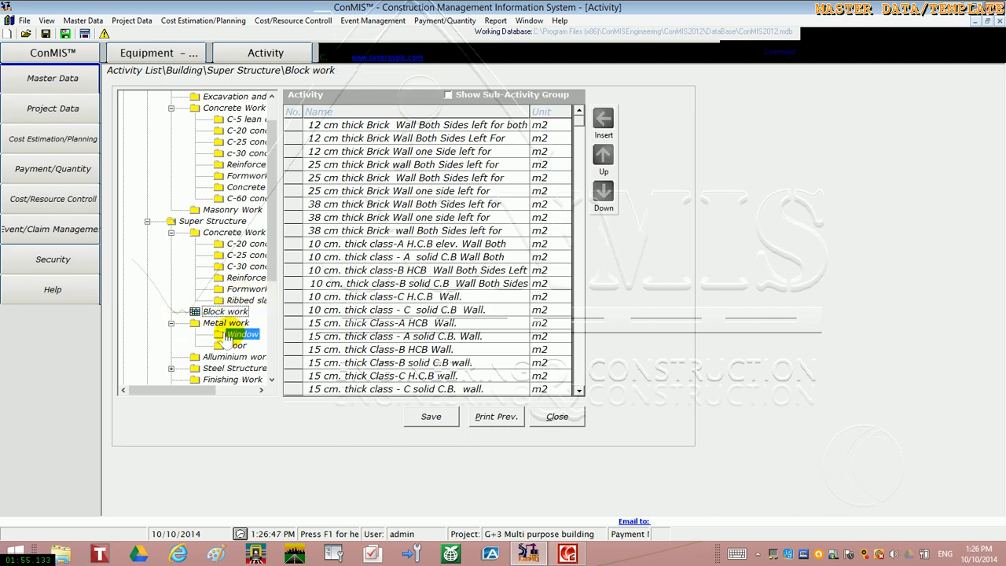
click(236, 346)
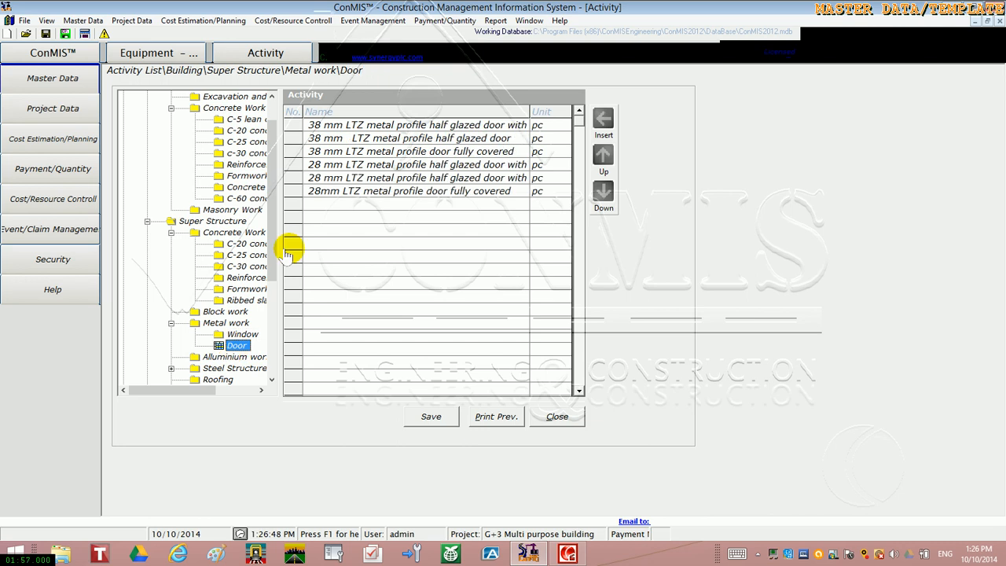
Insert a blank activity row above Footing in the Sub Structure C-5 lean concrete group
click(271, 96)
double_click(271, 96)
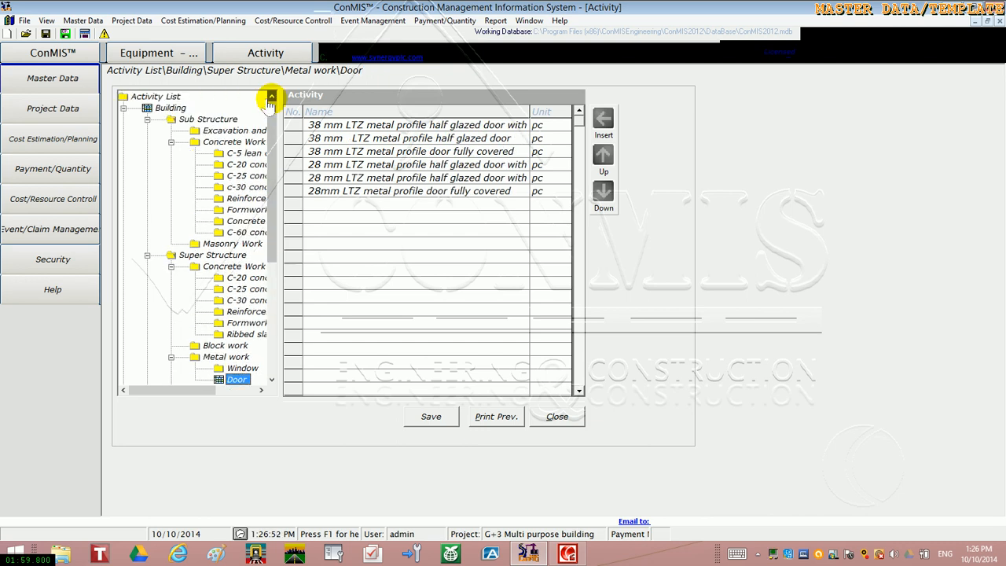
click(250, 154)
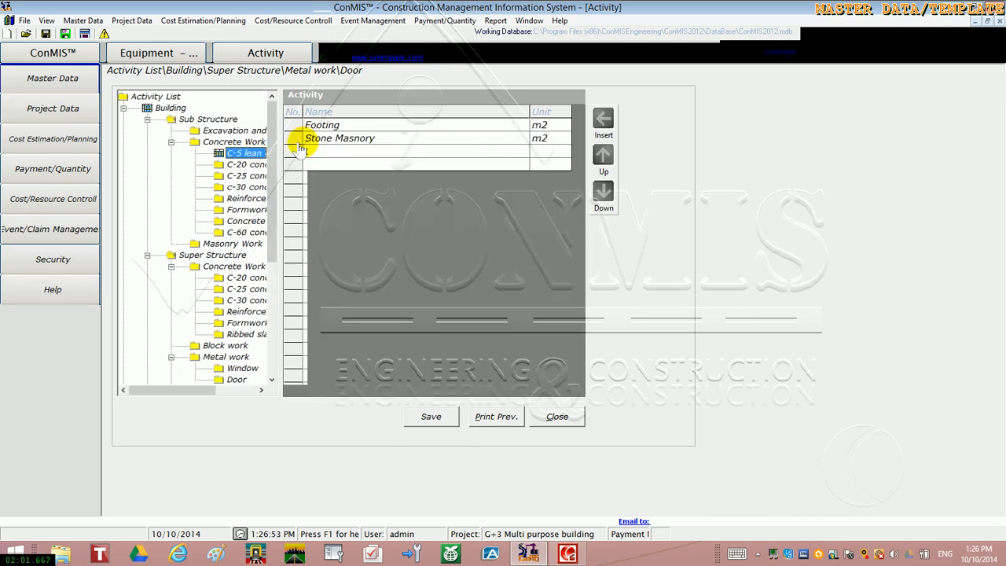
click(293, 126)
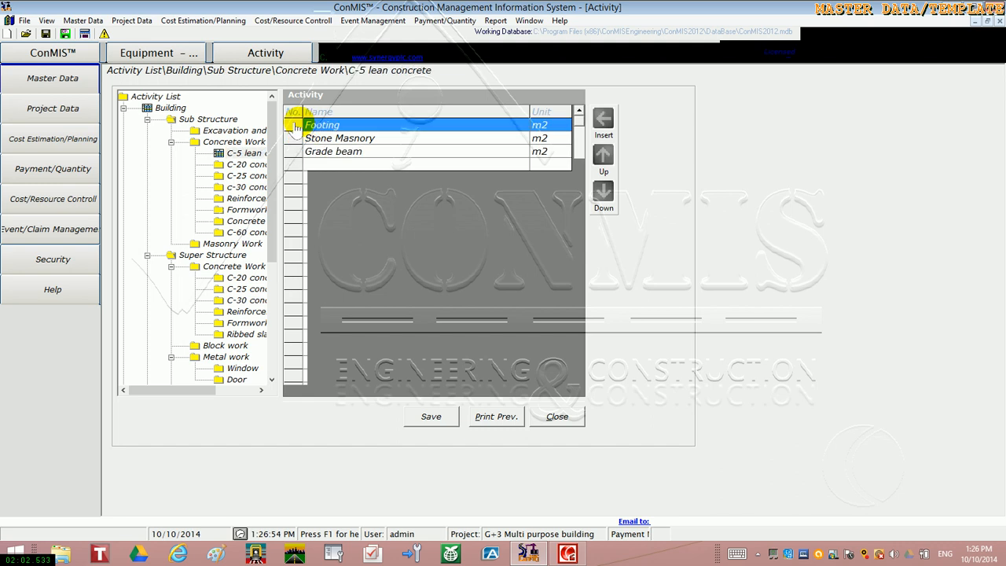
click(613, 125)
click(484, 126)
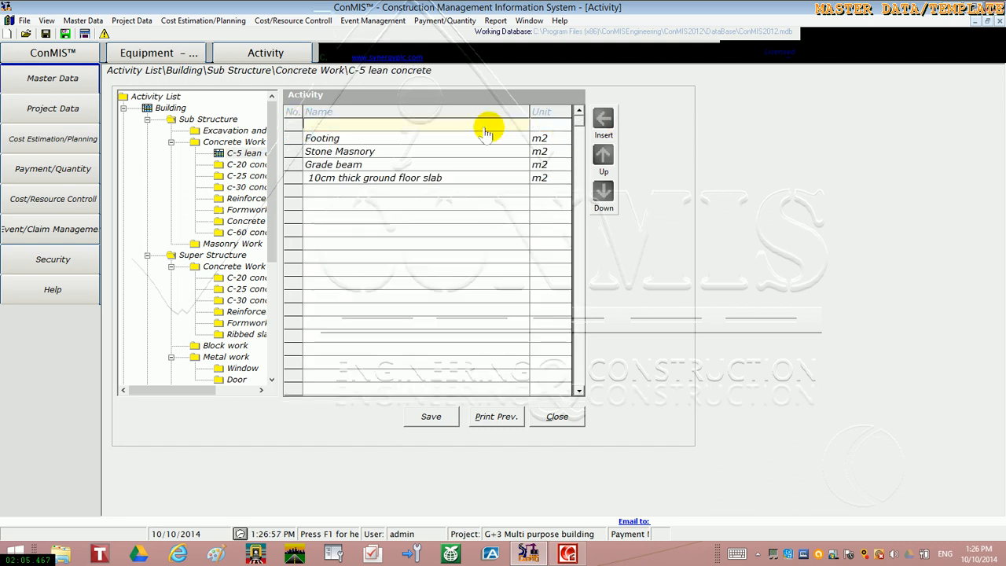
Look through the units available for the blank activity row and close the activity list without saving
click(563, 126)
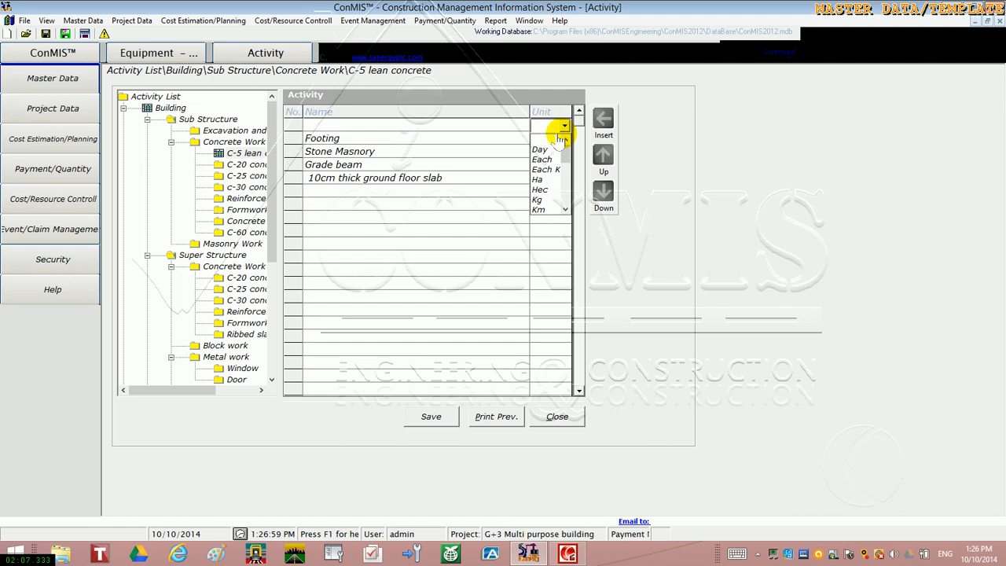
click(564, 210)
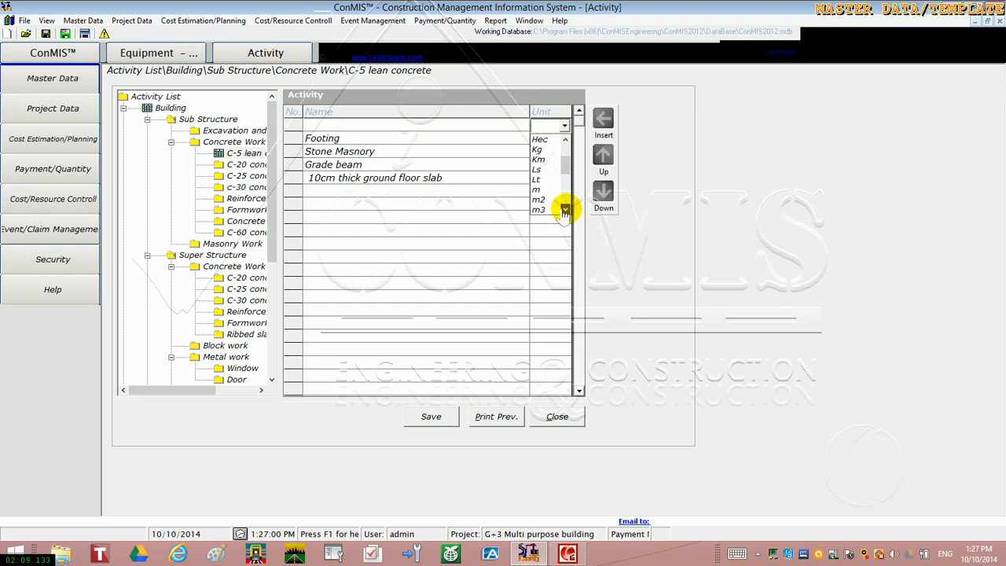
click(564, 209)
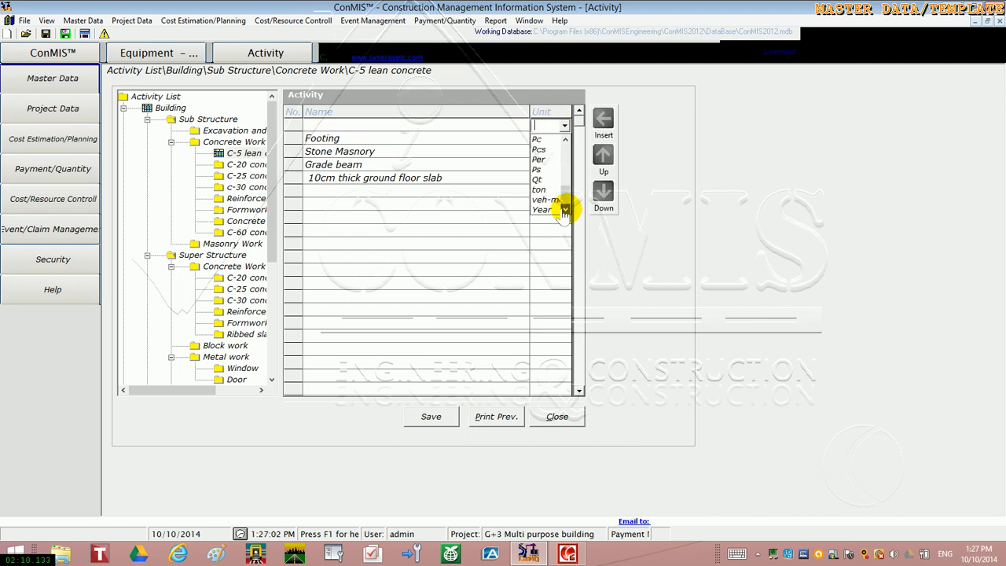
click(544, 246)
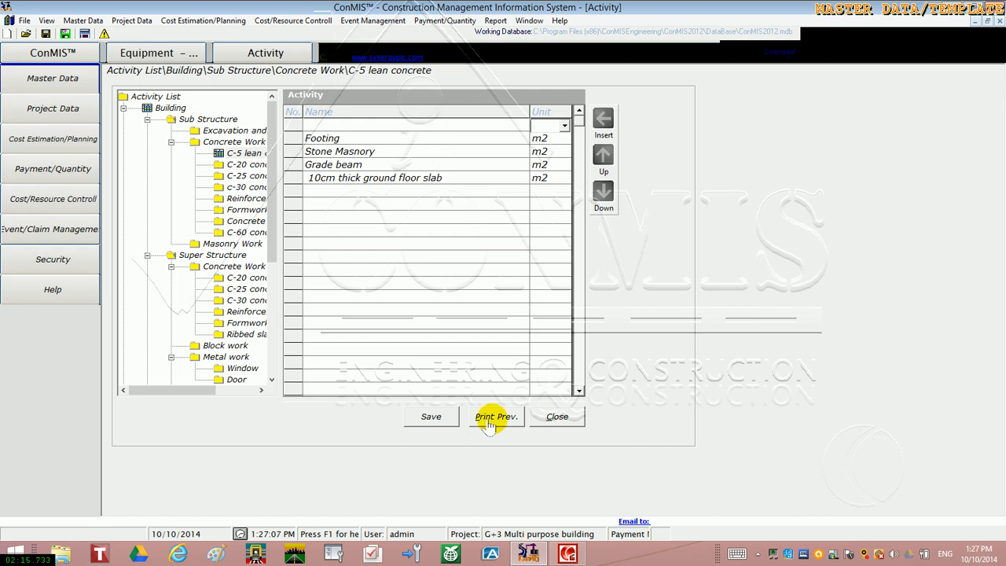
click(553, 422)
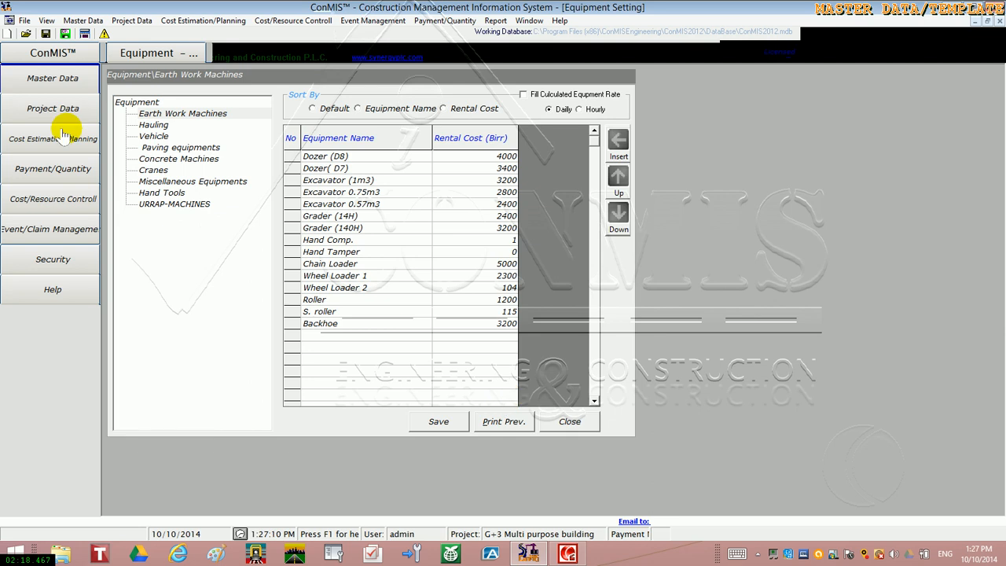
Open the master material settings and display the top-level material groups of the Material List
click(52, 78)
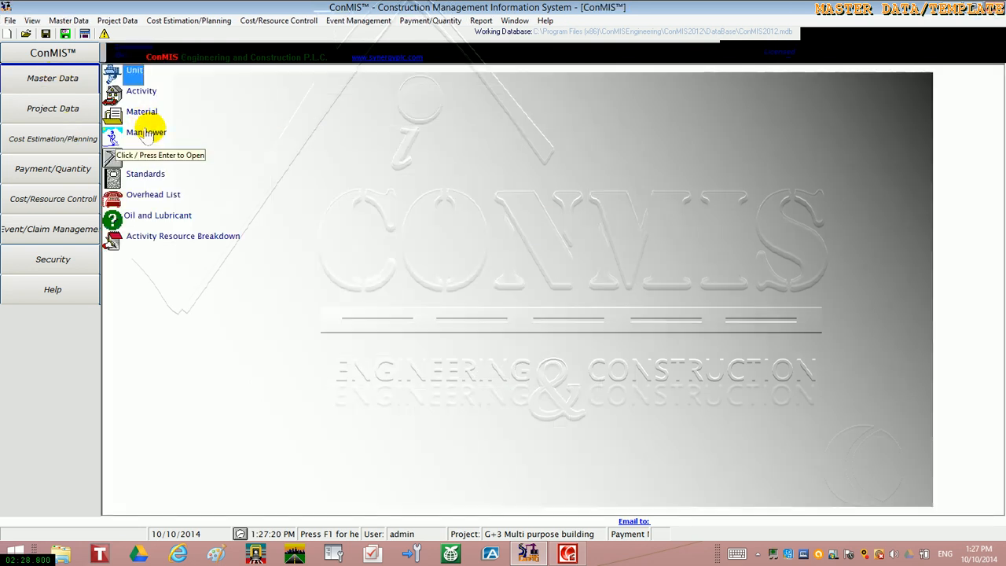
click(144, 114)
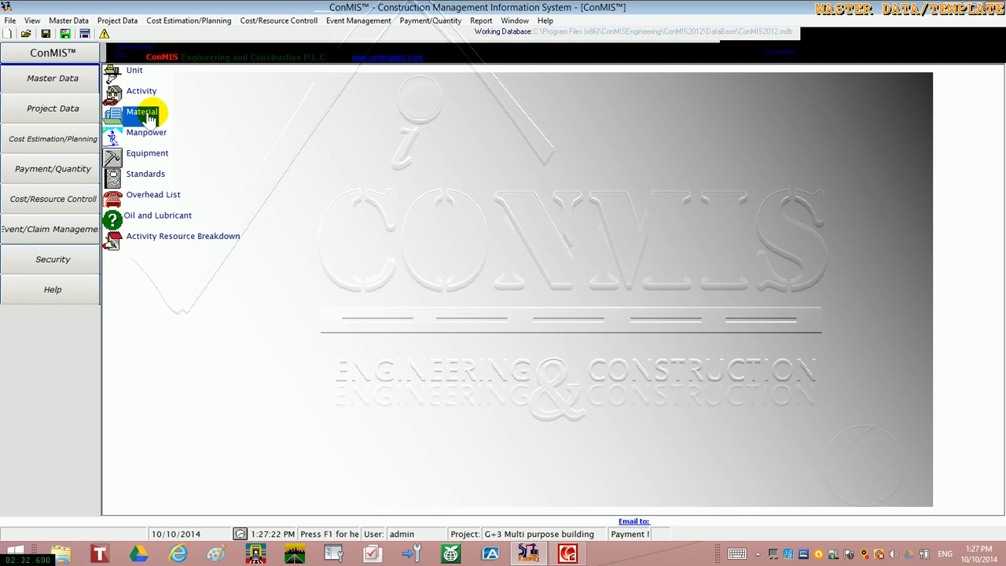
double_click(149, 116)
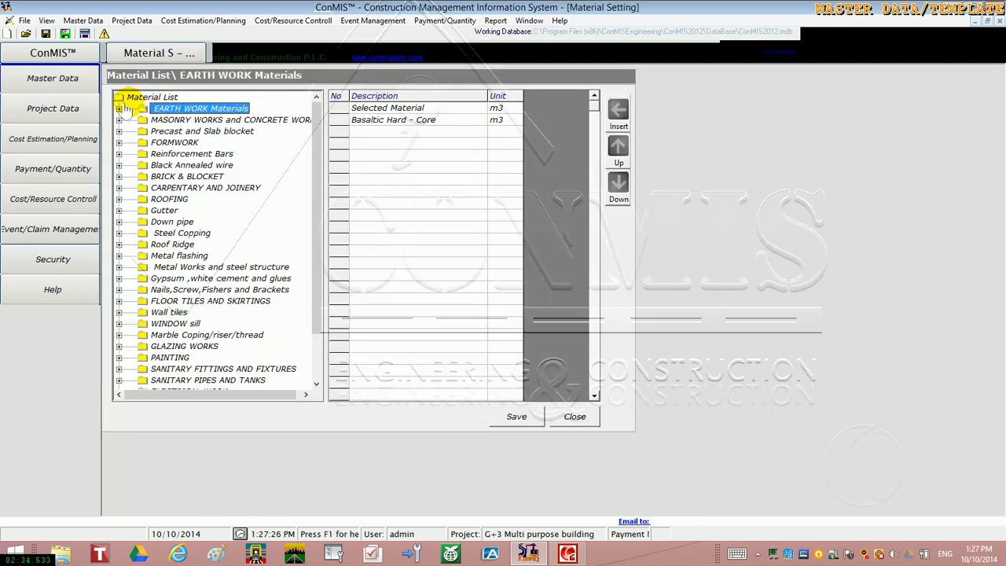
click(145, 98)
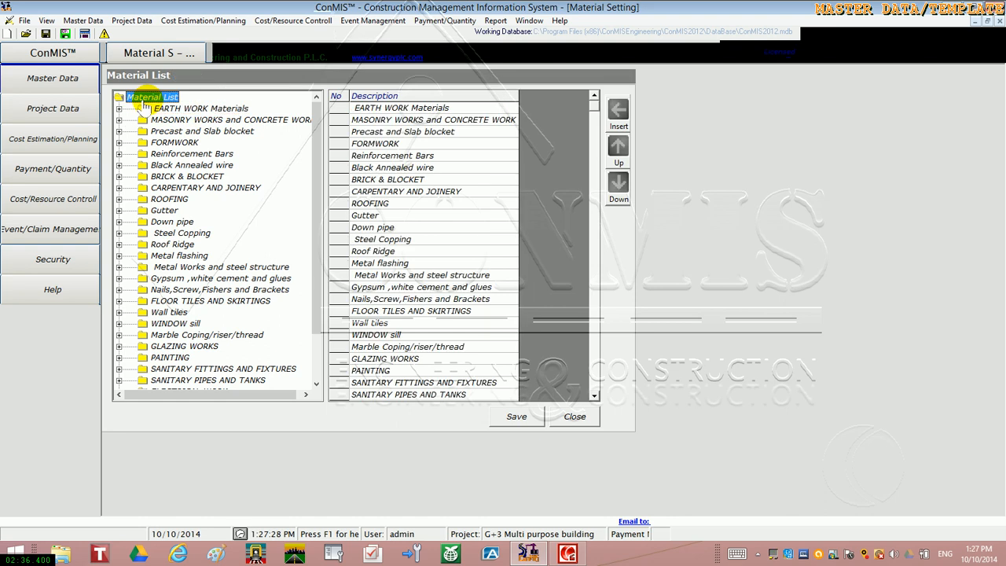
Review the materials in groups such as EARTH WORK Materials, FORMWORK, Steel Copping and Gypsum, white cement and glues
click(148, 109)
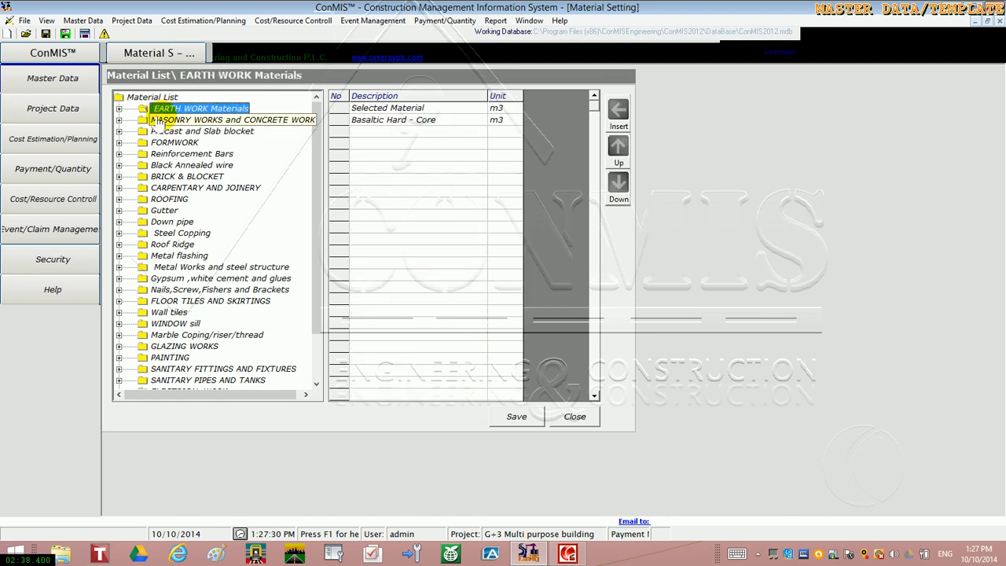
click(158, 121)
click(162, 145)
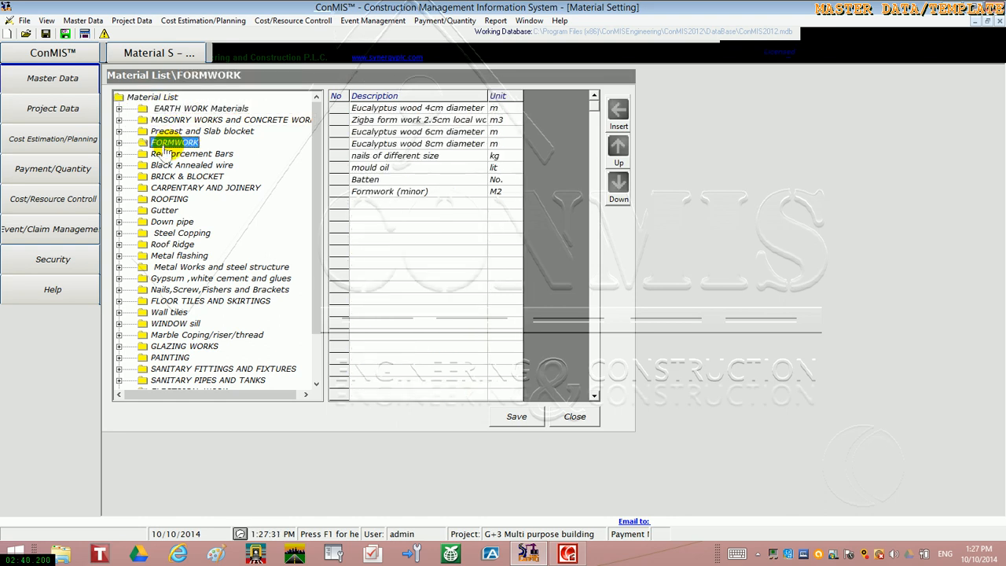
click(163, 154)
click(177, 234)
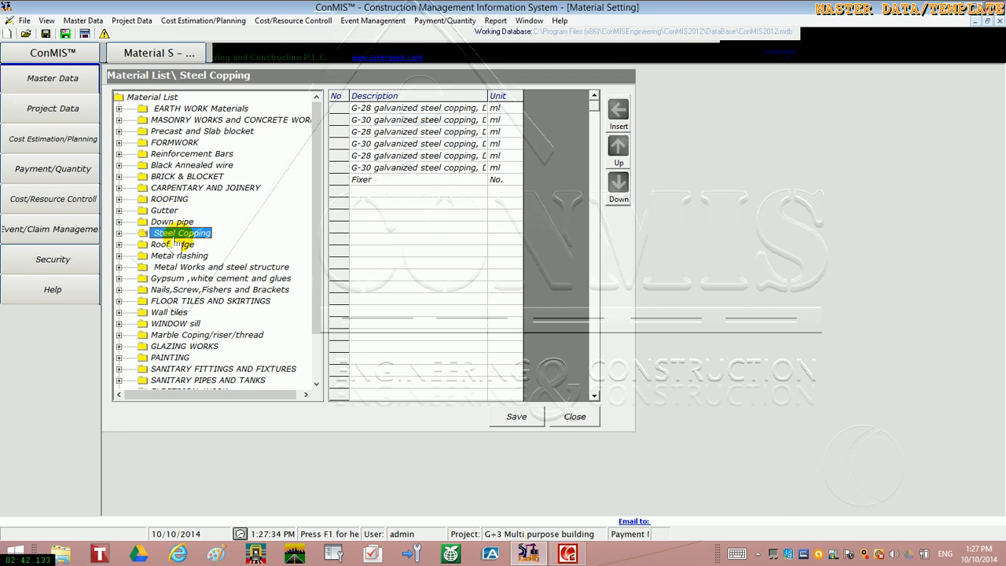
click(183, 279)
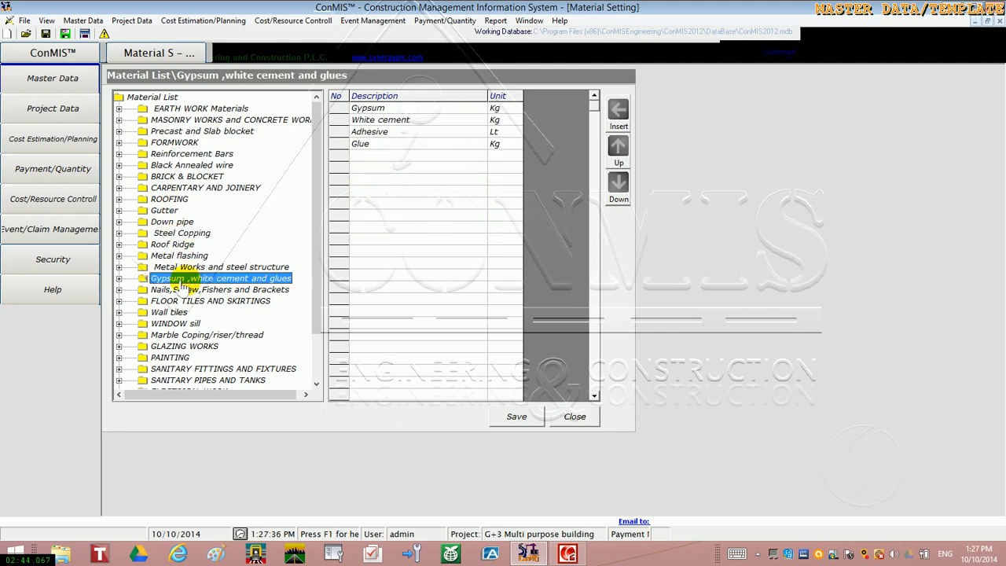
click(183, 289)
Expand the MASONRY WORKS and CONCRETE WORK group and display the suppliers and prices for Cement
click(135, 121)
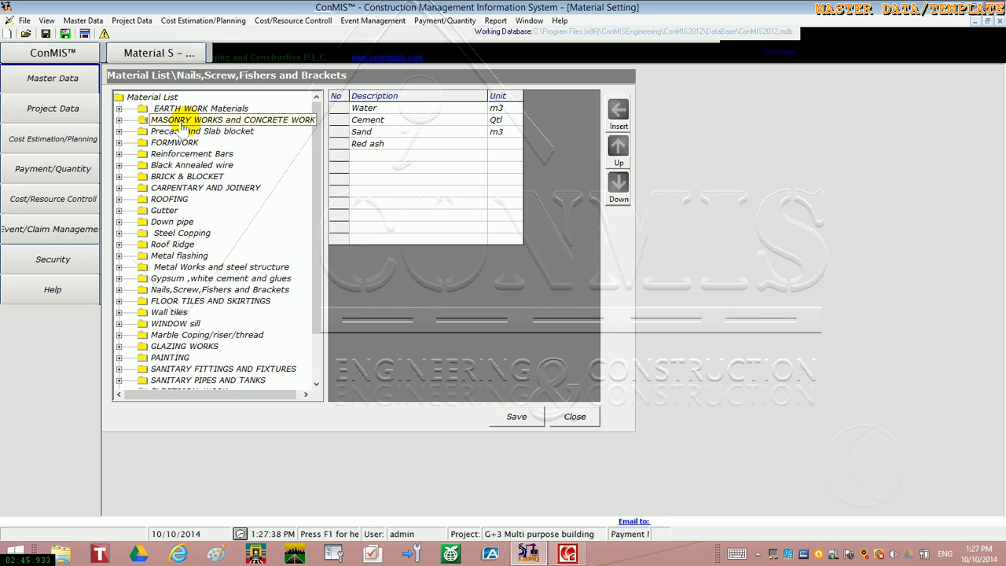
click(118, 121)
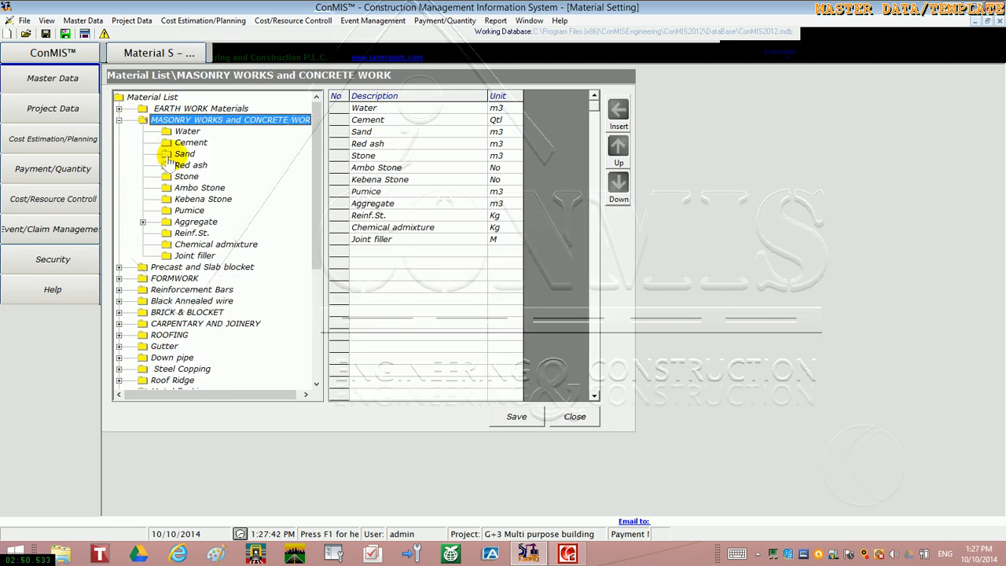
click(187, 143)
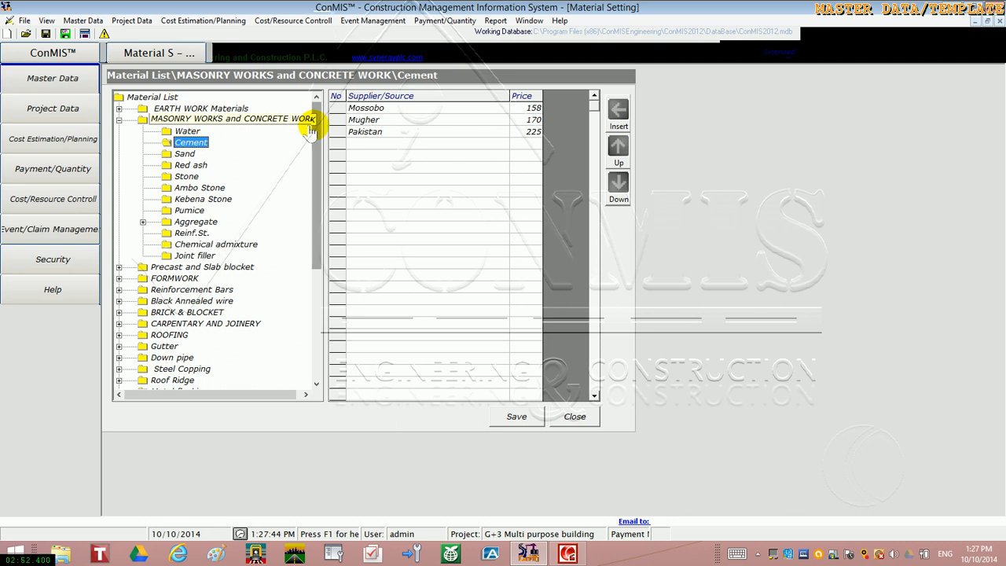
Add the supplier Indian with a price of 235 to the Cement list and save the material data
click(381, 146)
text(Indian)
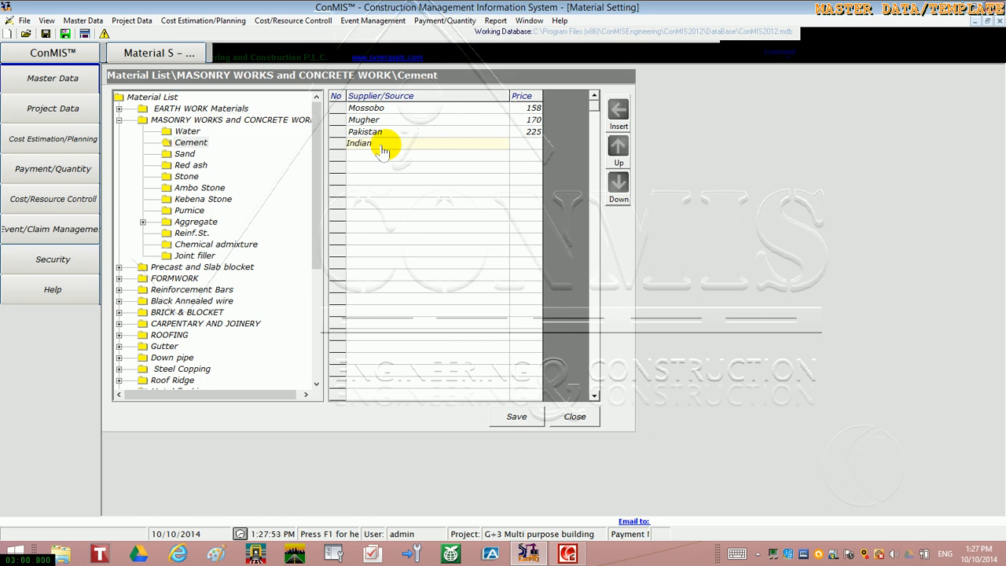
click(510, 147)
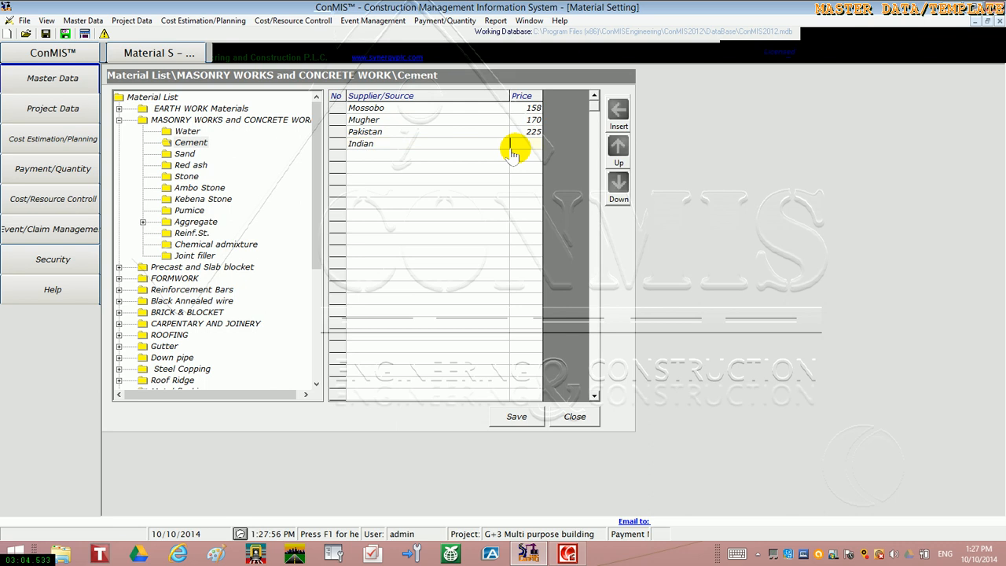
text(2355)
click(516, 416)
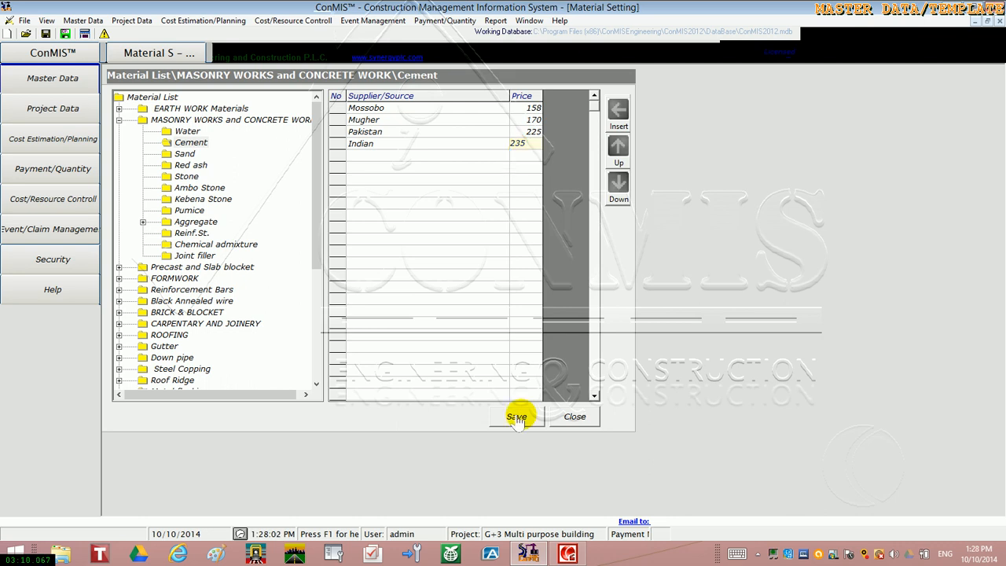
Insert a blank material row above Sand in the MASONRY WORKS and CONCRETE WORK group
click(194, 121)
click(330, 134)
click(618, 112)
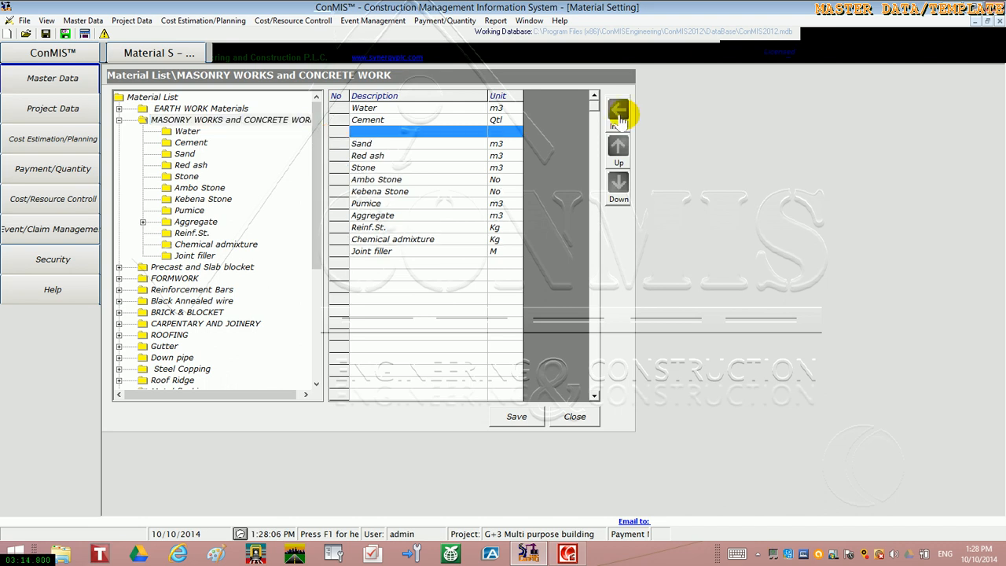
Move the Ambo Stone row up and back down to just above Stone, and close the material settings without saving
click(342, 179)
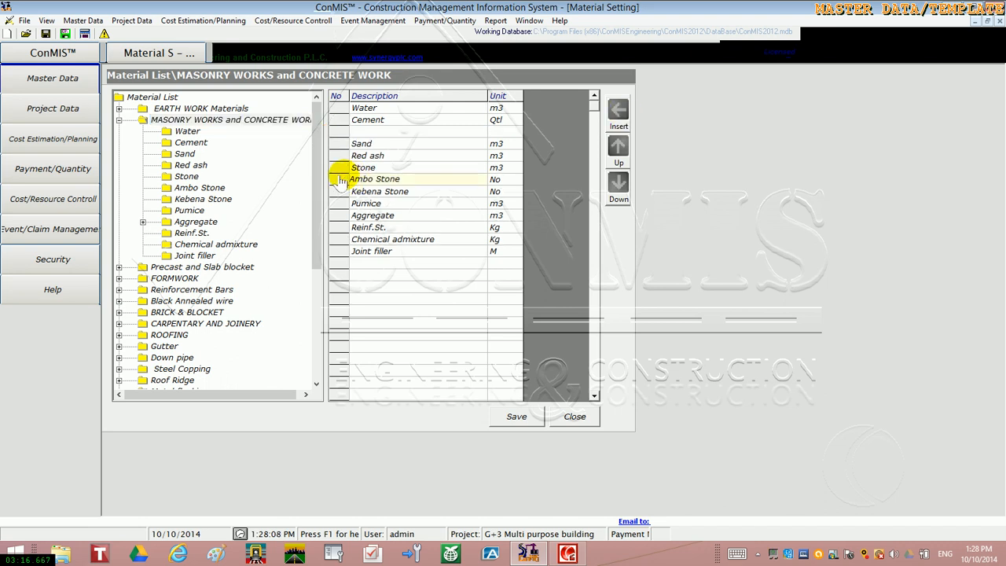
click(339, 180)
click(618, 158)
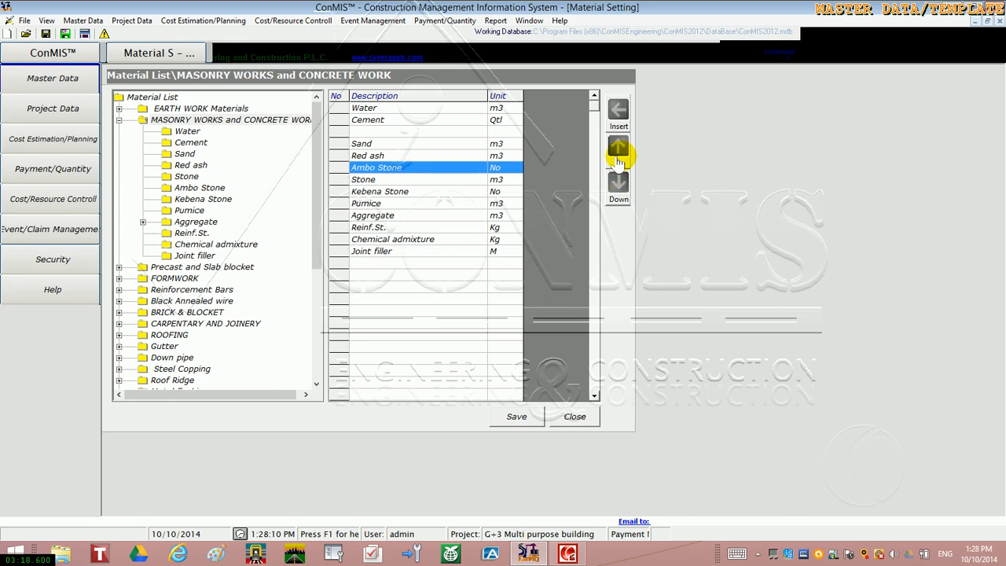
double_click(618, 159)
click(618, 189)
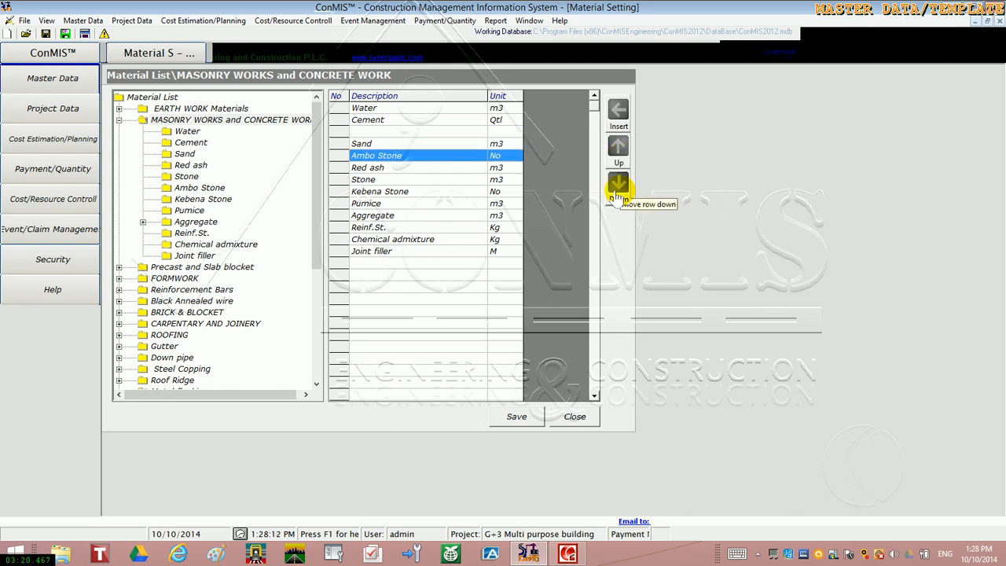
click(618, 189)
click(574, 418)
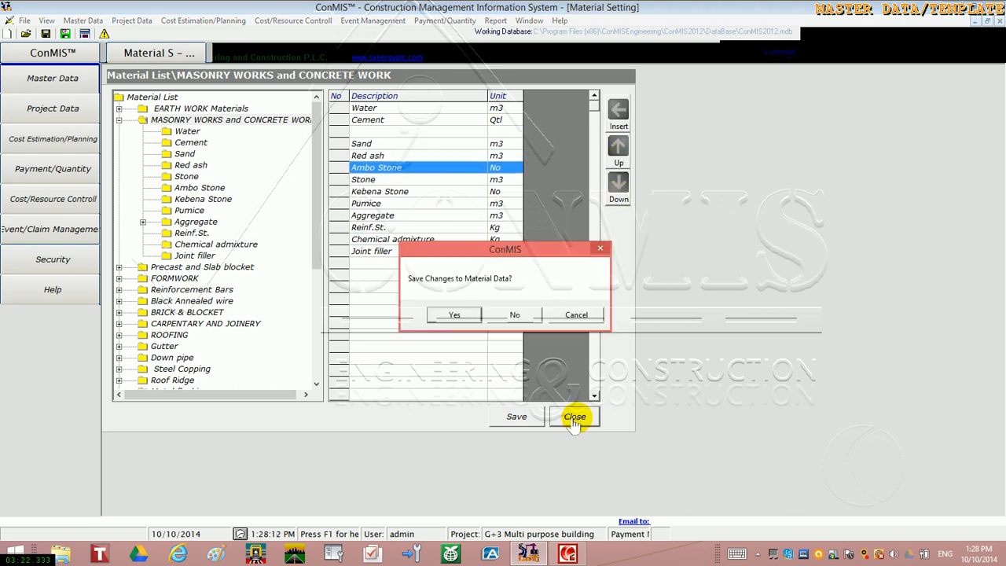
click(515, 314)
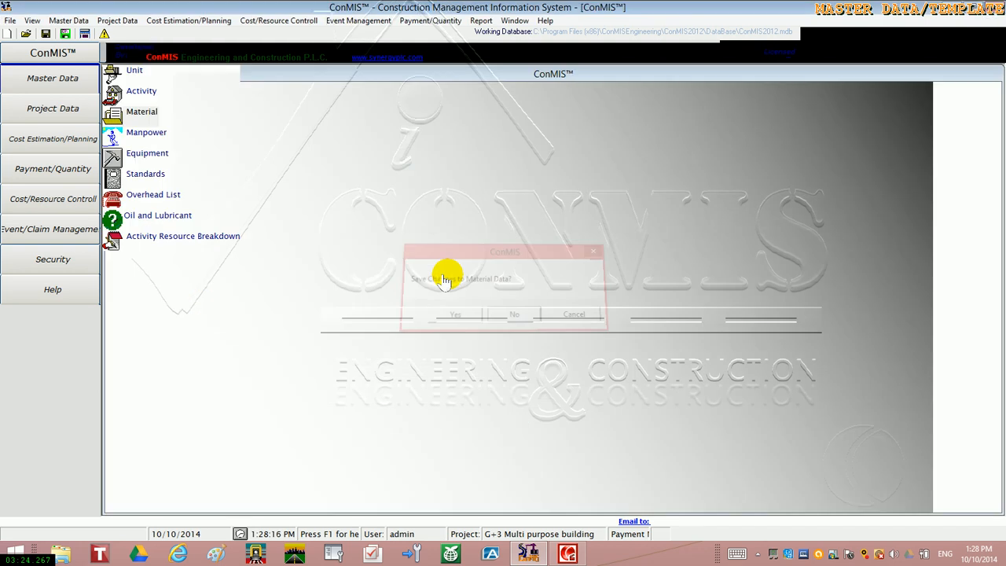
Open the master manpower settings and review the labour groups from Crafts Men to Indirect Labor, ending on Direct Labor
click(157, 144)
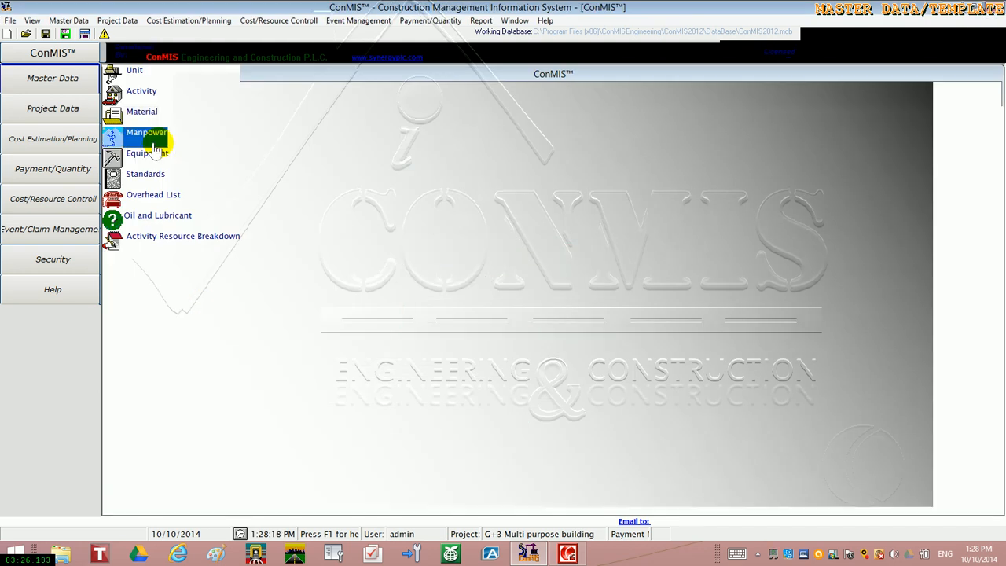
double_click(154, 144)
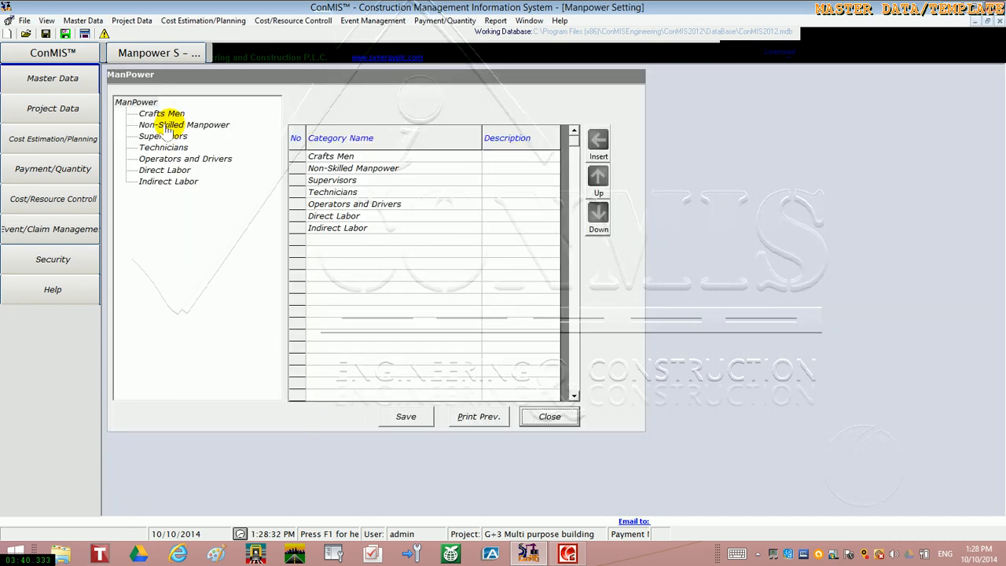
click(168, 114)
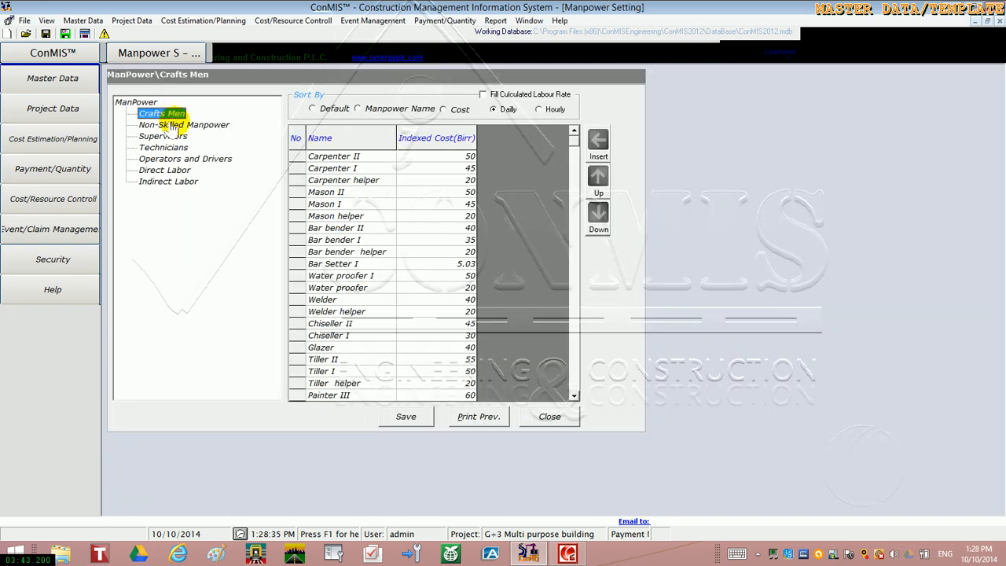
click(191, 125)
click(167, 136)
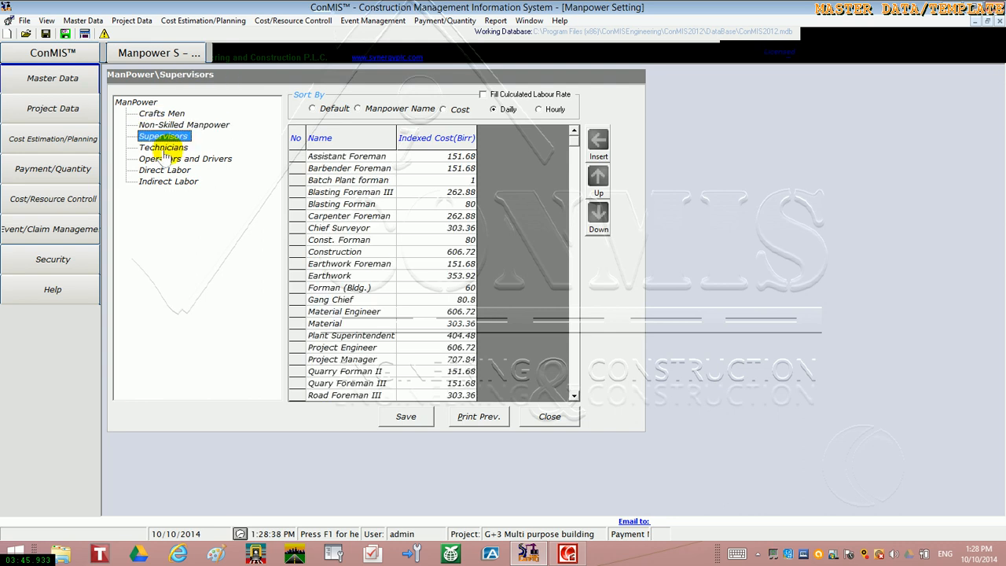
click(165, 148)
click(167, 160)
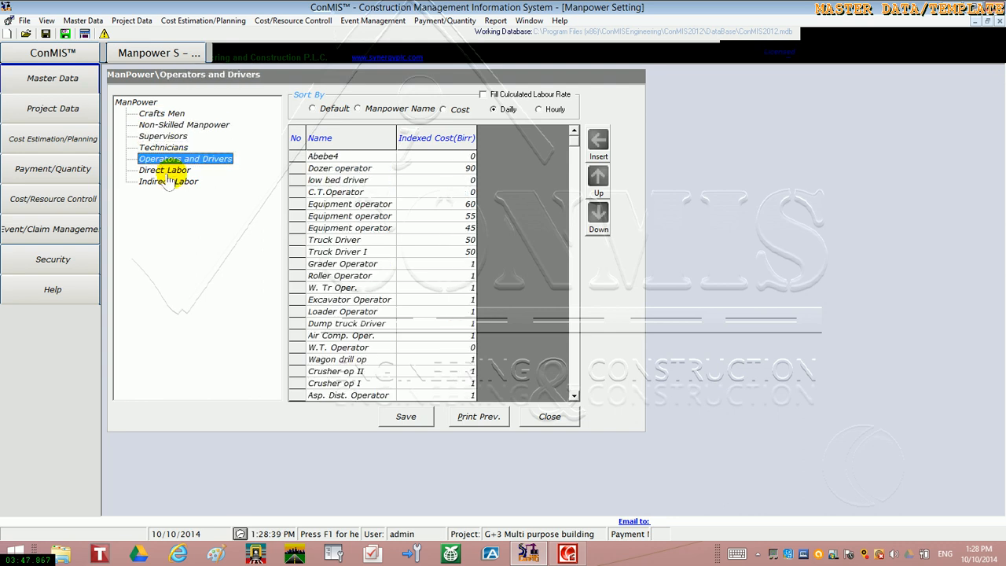
click(168, 172)
click(169, 181)
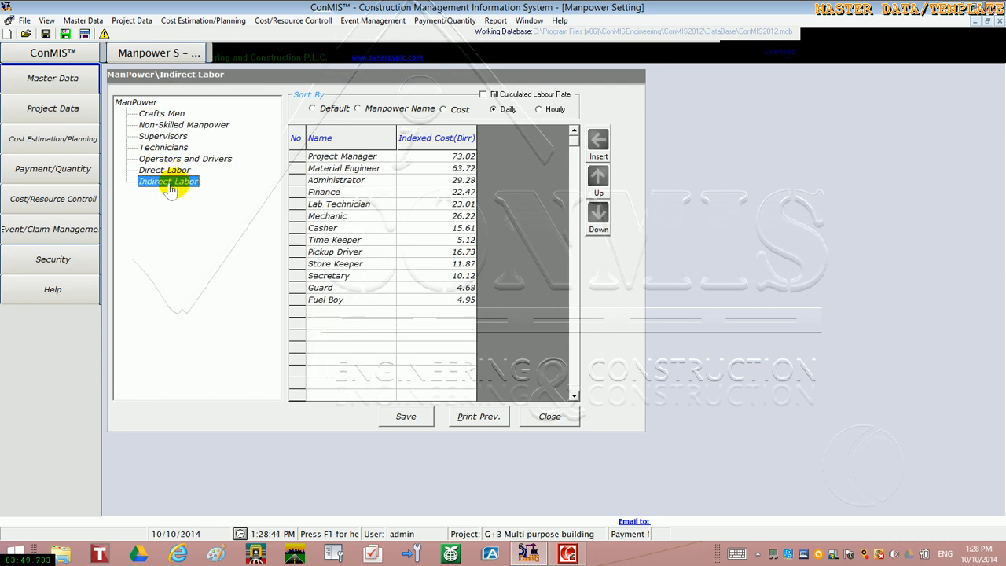
click(169, 171)
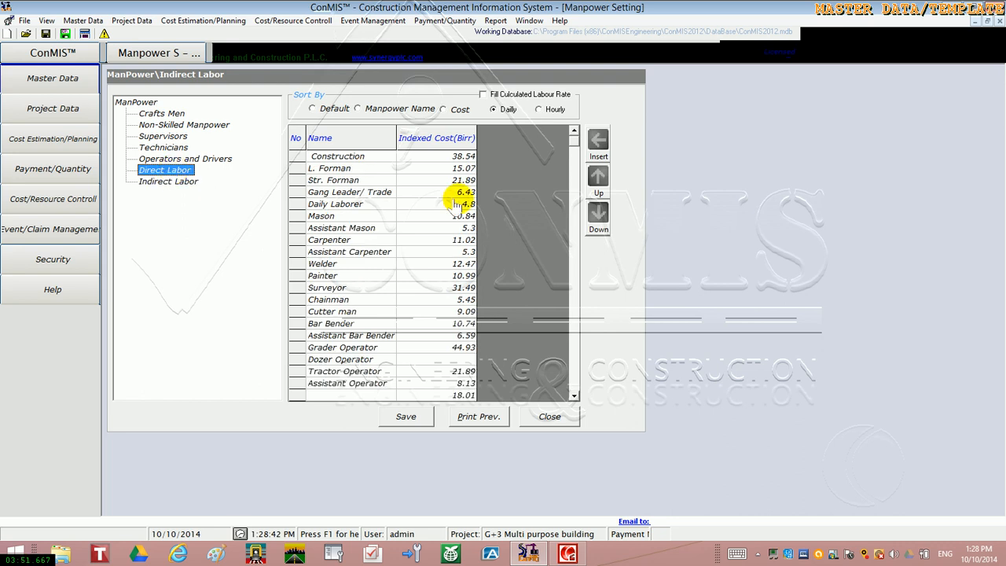
Switch the manpower rate basis to Hourly and back to Daily
click(460, 157)
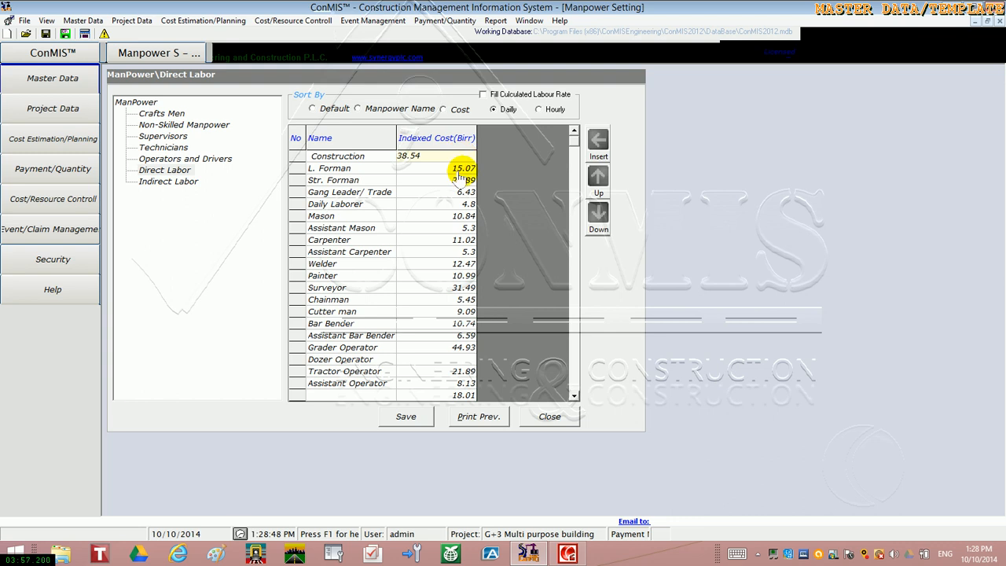
click(536, 109)
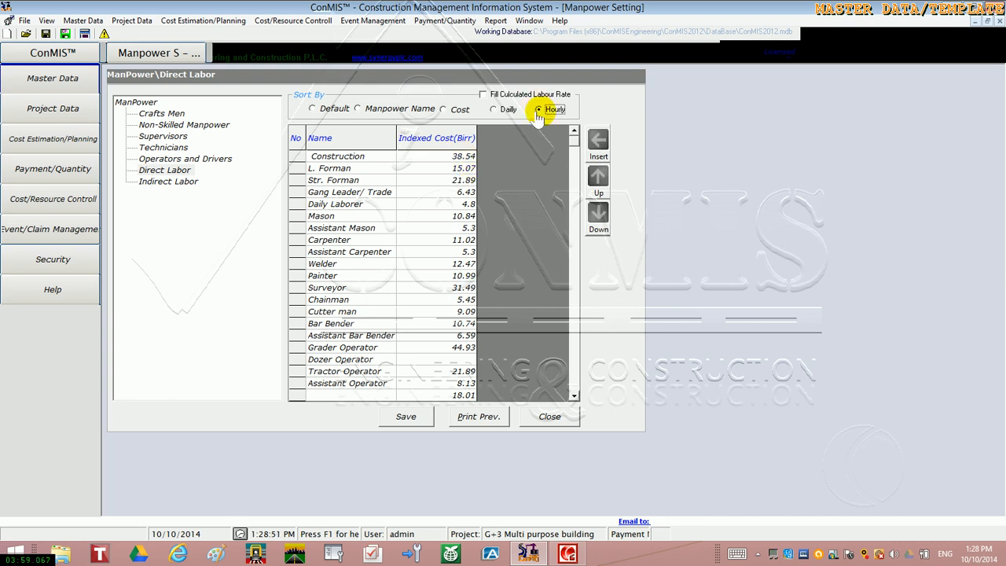
click(493, 110)
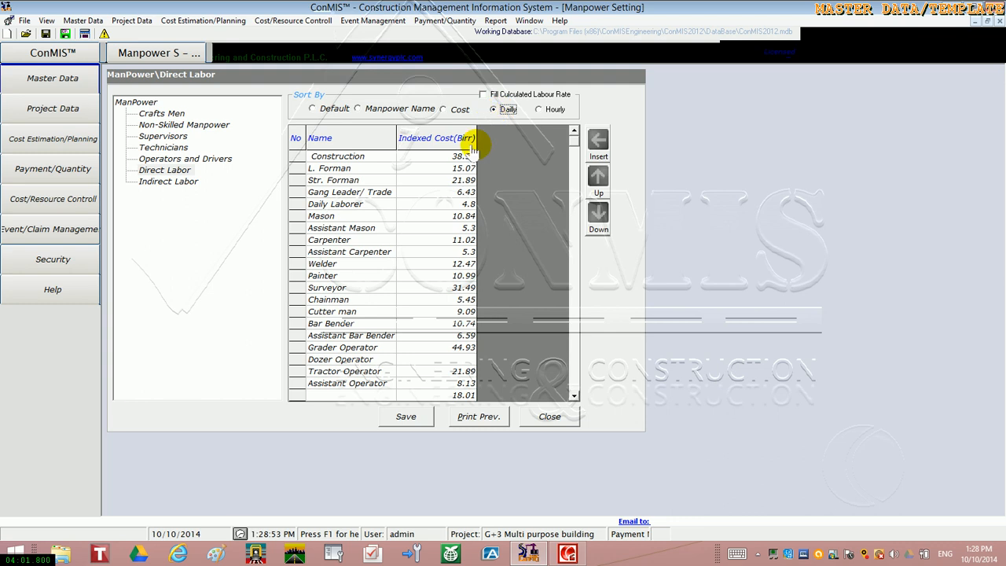
Set the indexed cost of Construction in the Direct Labor group to 65 birr
click(465, 156)
double_click(466, 160)
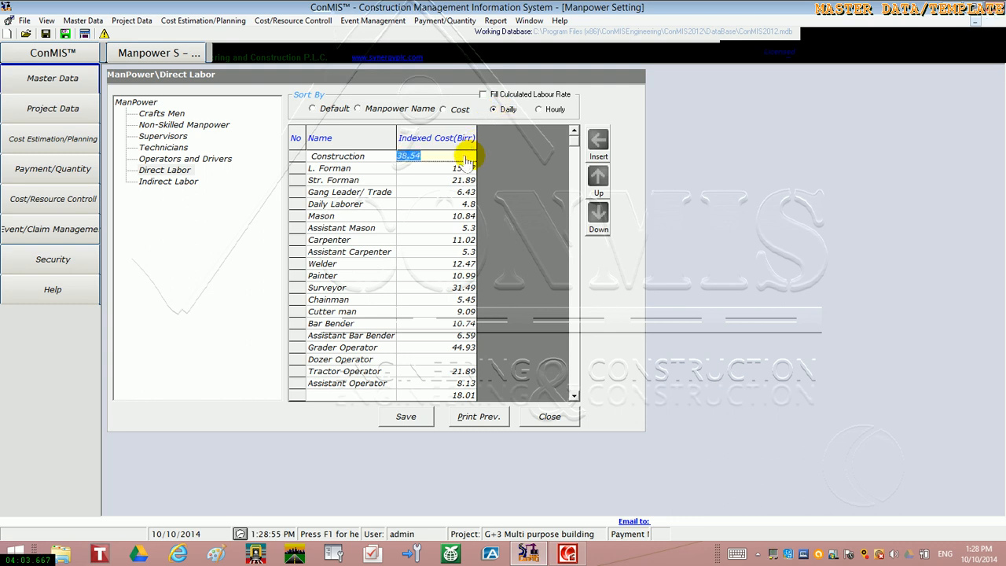
text(65)
click(352, 183)
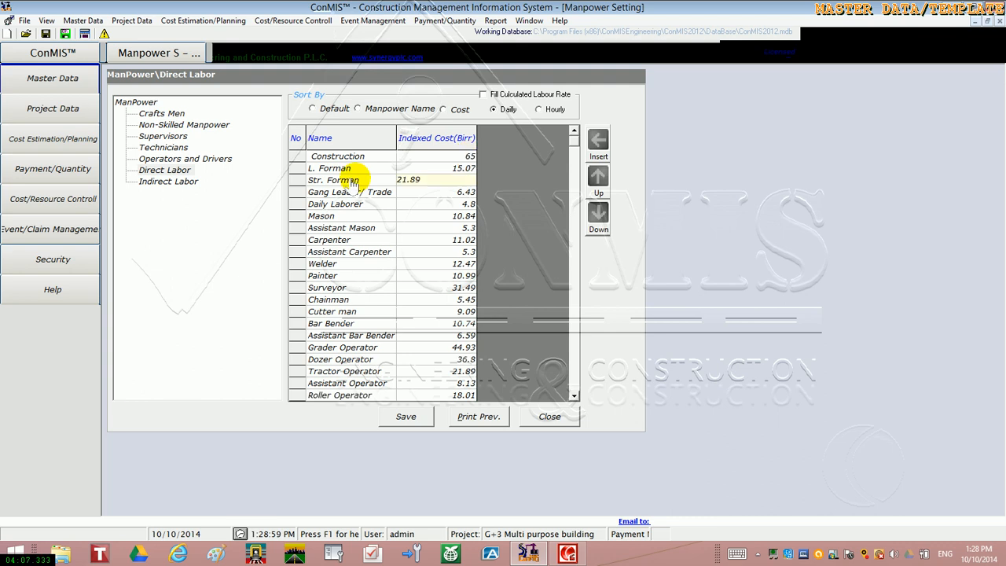
Display the Crafts Men group, open the labour detail form from its cost column and cancel it
click(162, 114)
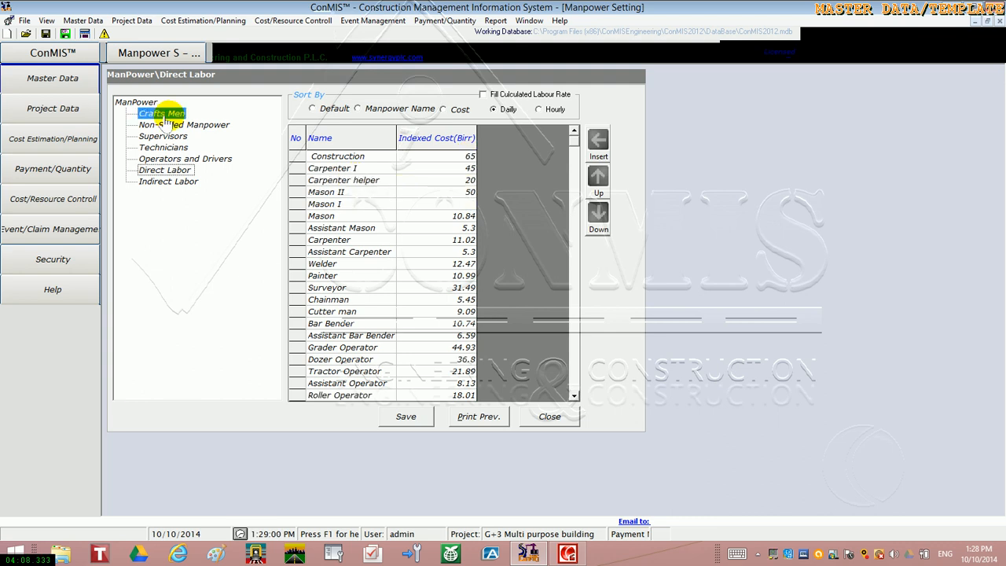
click(297, 169)
double_click(454, 156)
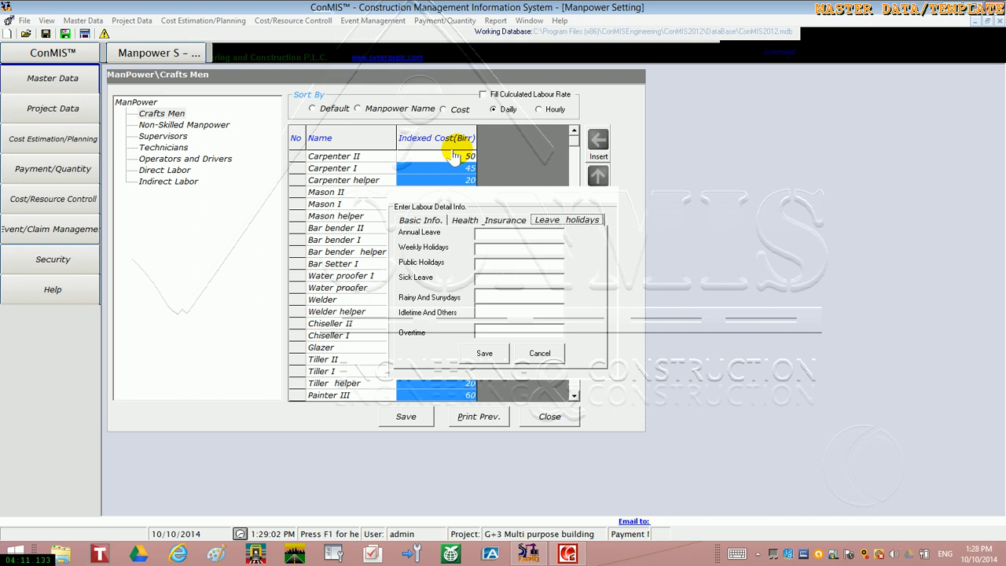
click(547, 355)
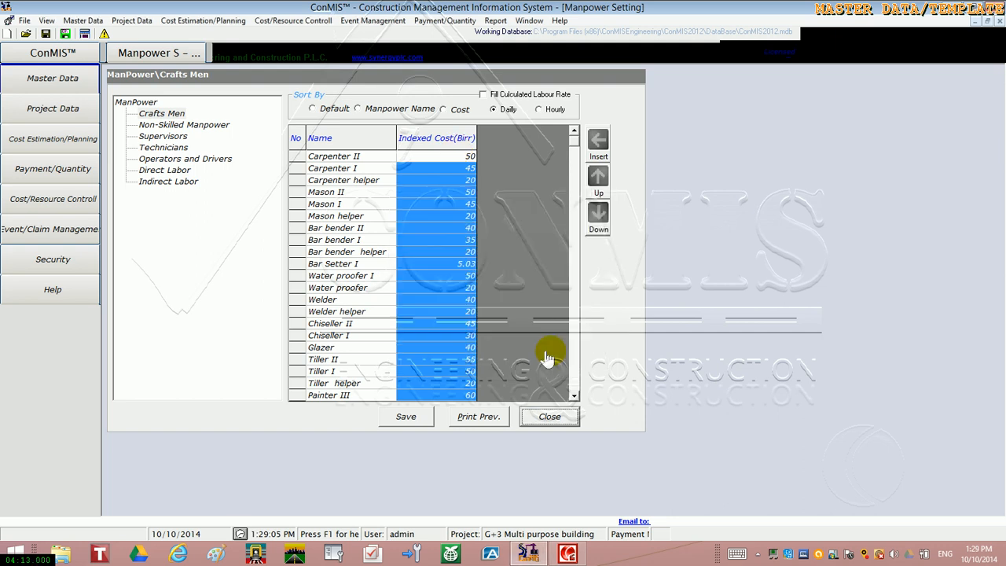
Set the indexed cost of Carpenter II to 150 birr
click(440, 157)
text(1)
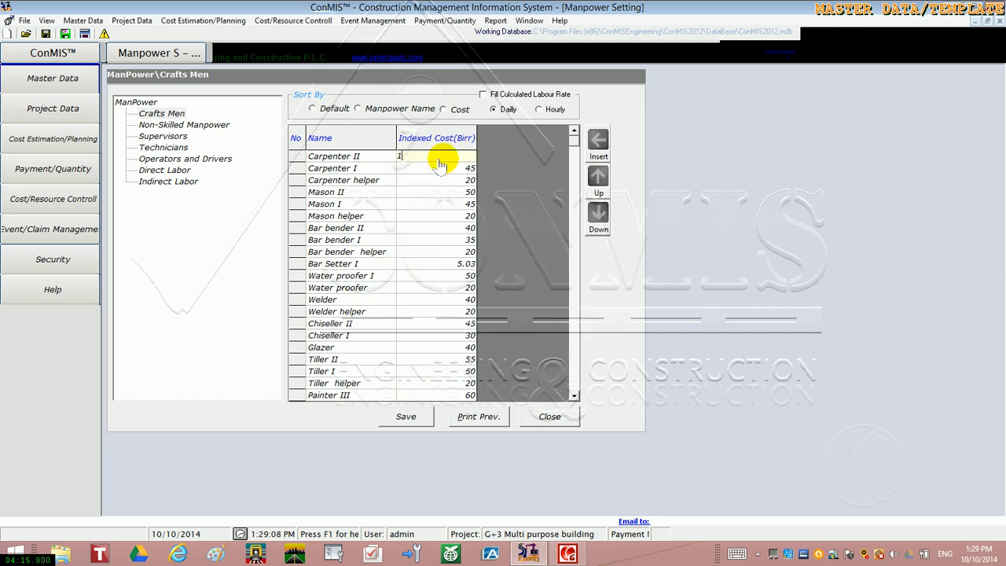
text(50)
click(437, 169)
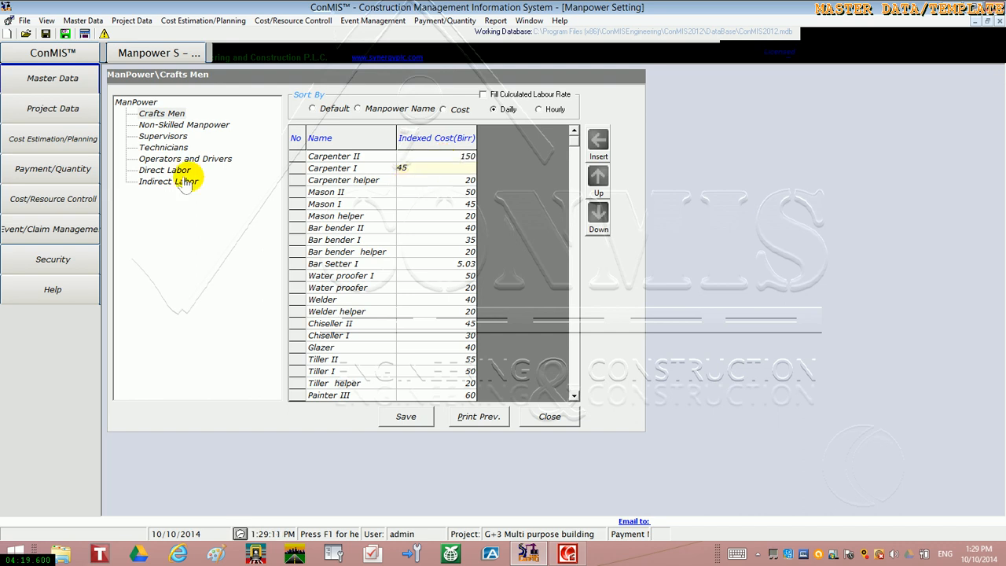
Review Carpenter II's labour breakdown, set the monthly wage to 2000, save it and close the breakdown
click(295, 160)
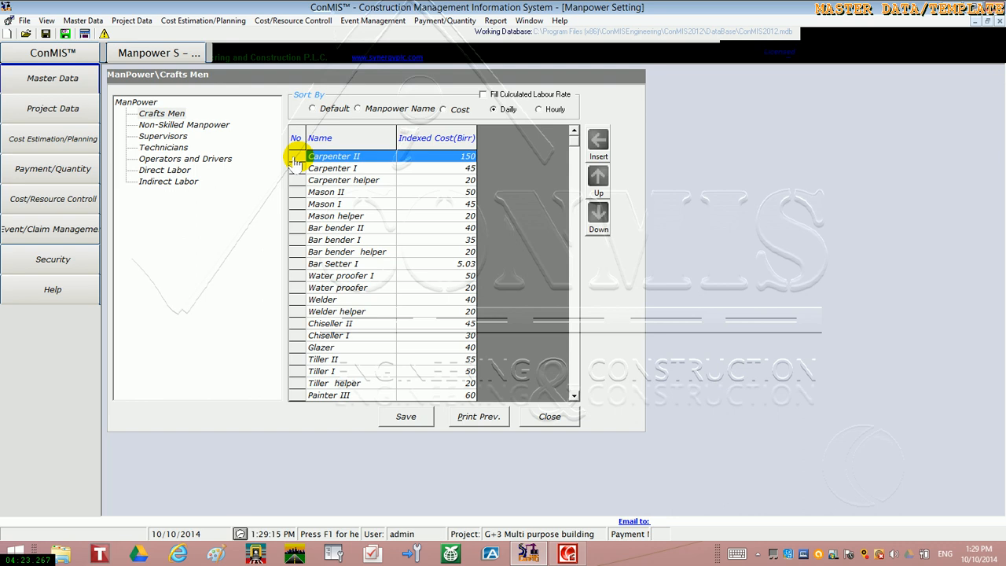
double_click(296, 160)
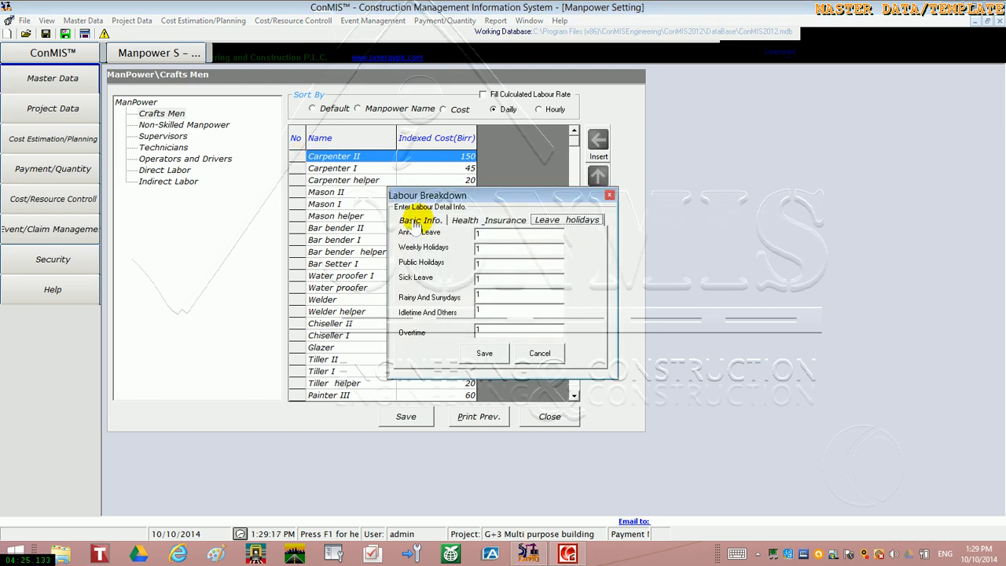
click(415, 222)
click(469, 223)
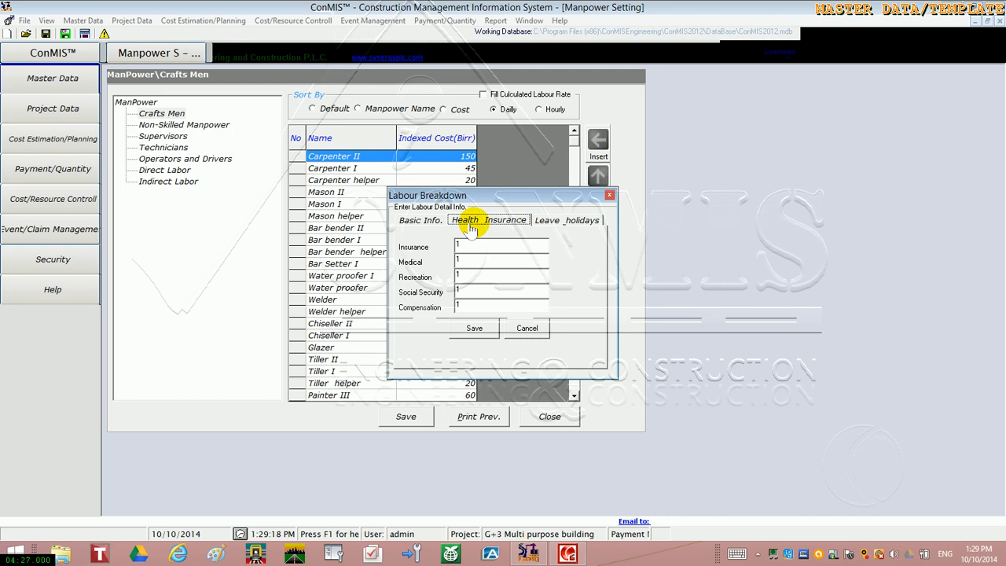
click(424, 222)
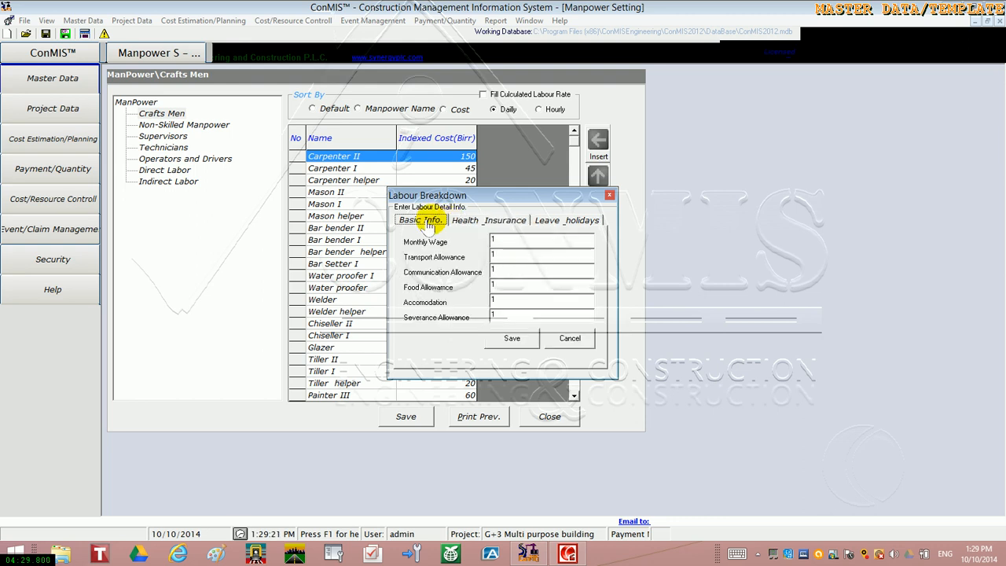
double_click(501, 243)
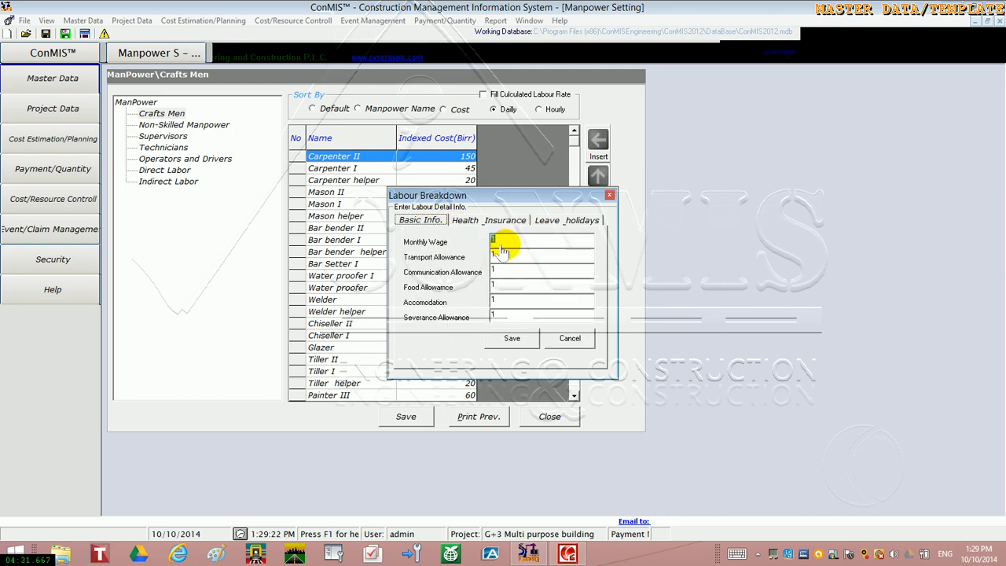
text(2000)
click(511, 342)
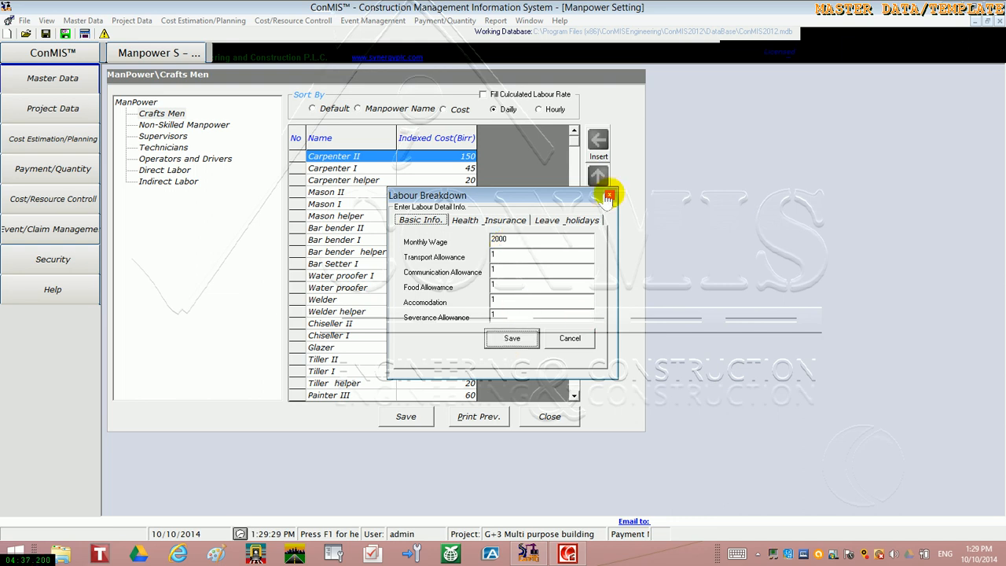
click(569, 339)
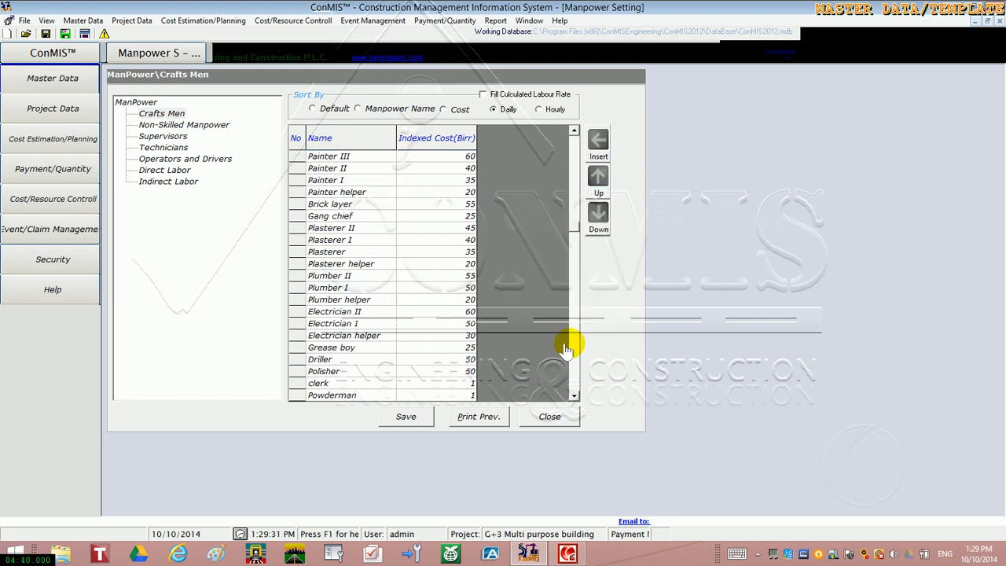
Redisplay the Crafts Men group and fill Carpenter II's indexed cost with its calculated labour rate
click(169, 114)
click(297, 159)
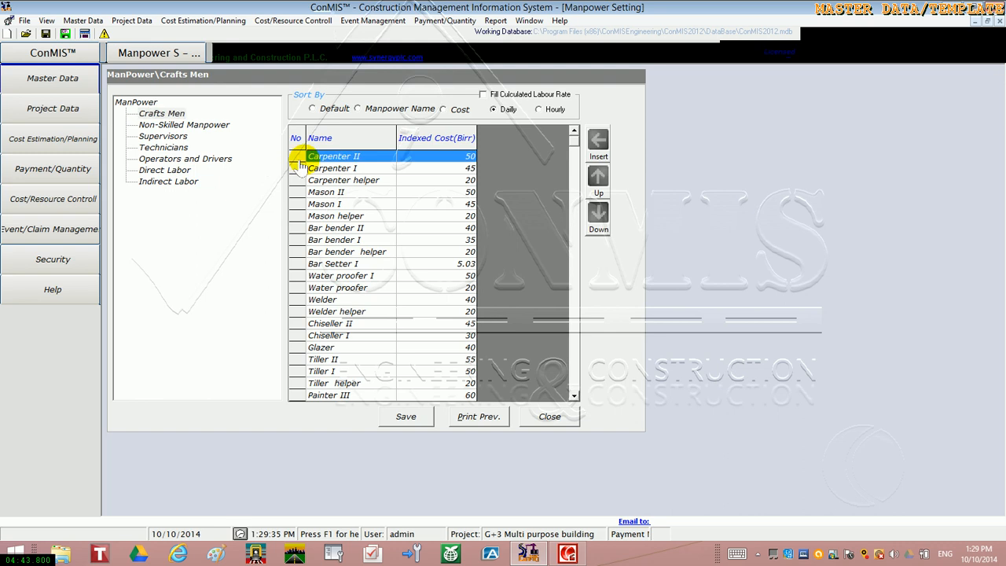
right_click(301, 165)
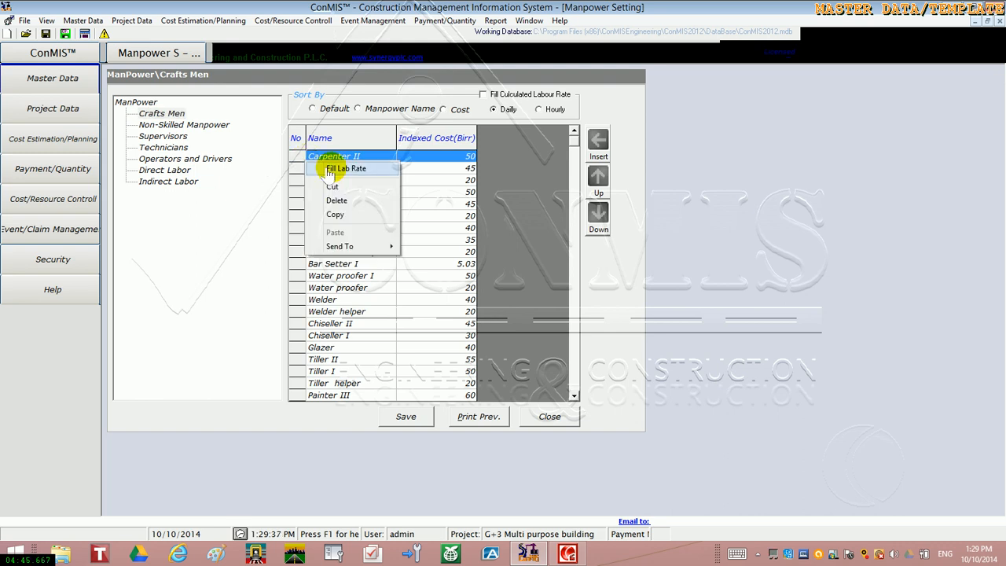
click(334, 169)
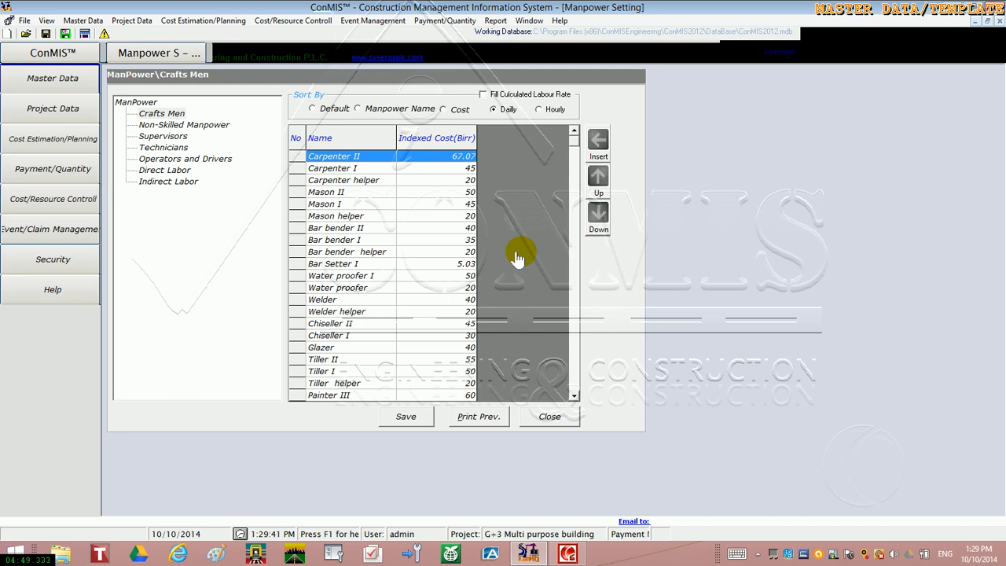
Save the manpower data and close the manpower settings, accepting the changes
click(399, 419)
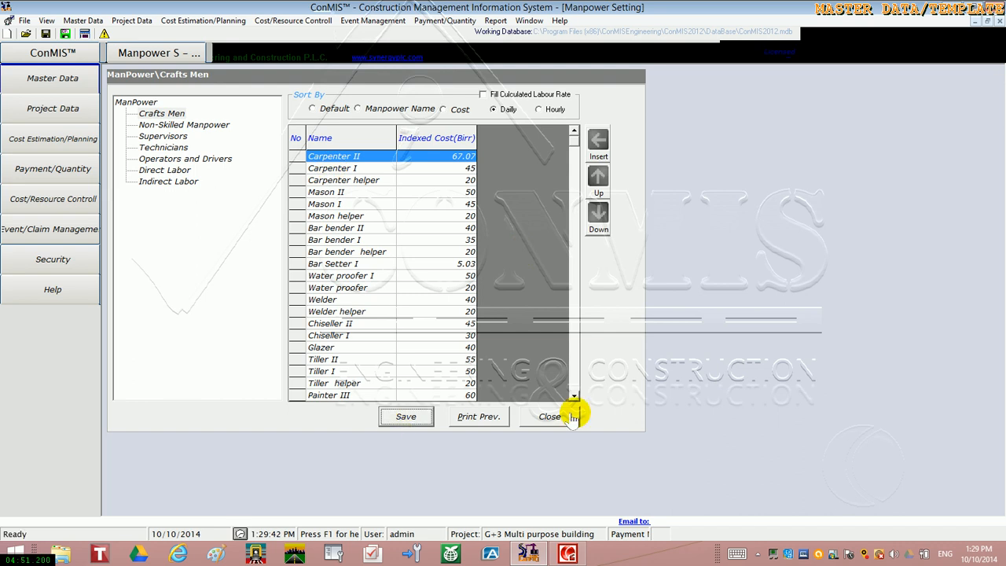
click(572, 418)
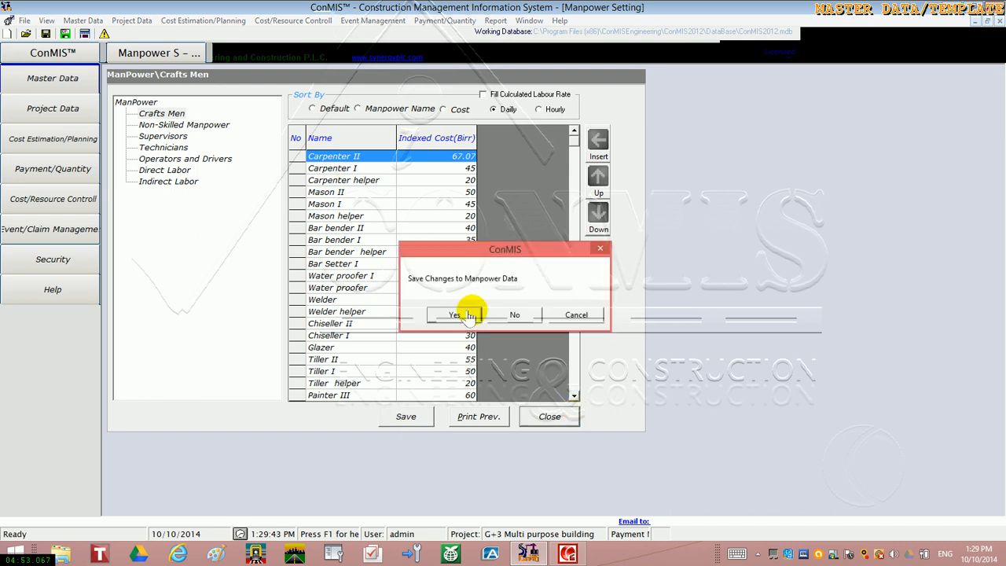
click(464, 315)
Open the equipment master data and examine the equipment and rental costs in the categories from Earth Work Machines to URRAP-MACHINES
click(159, 157)
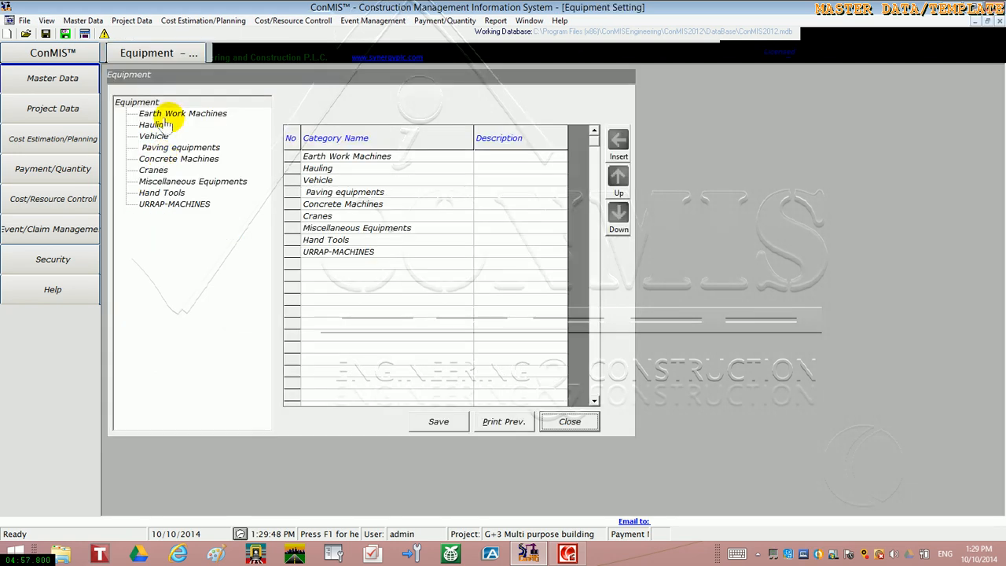
click(166, 115)
click(152, 126)
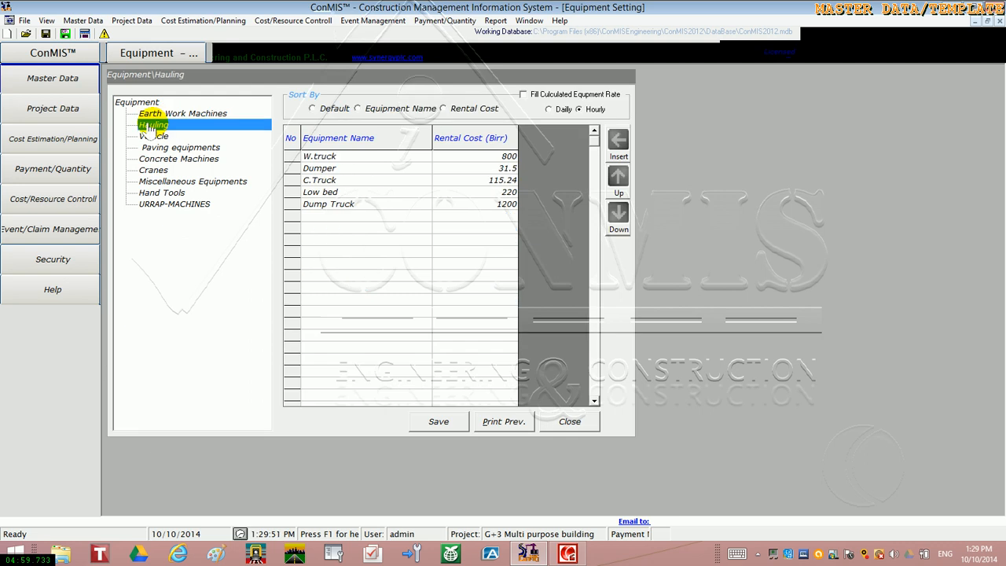
click(153, 136)
click(157, 160)
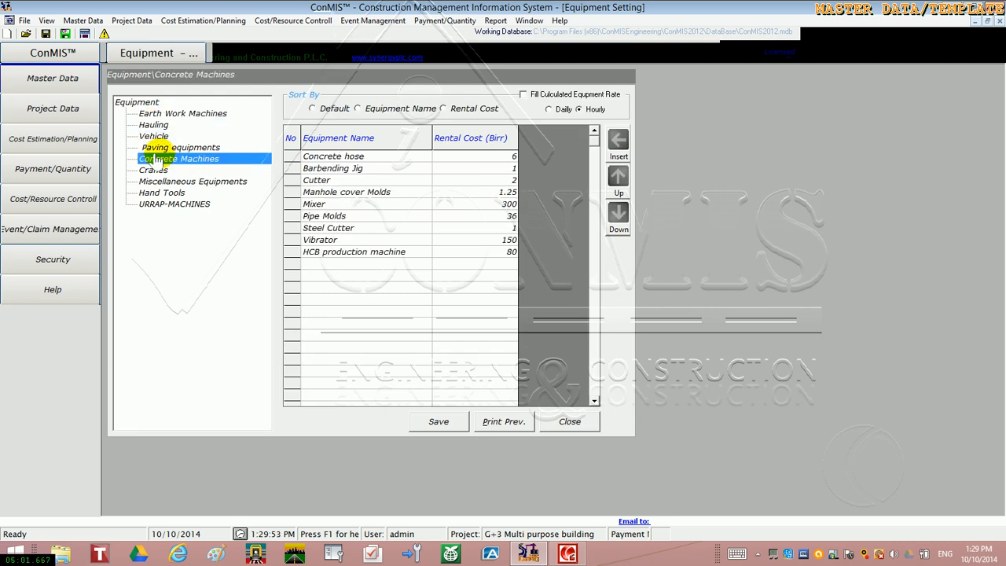
click(153, 169)
click(164, 181)
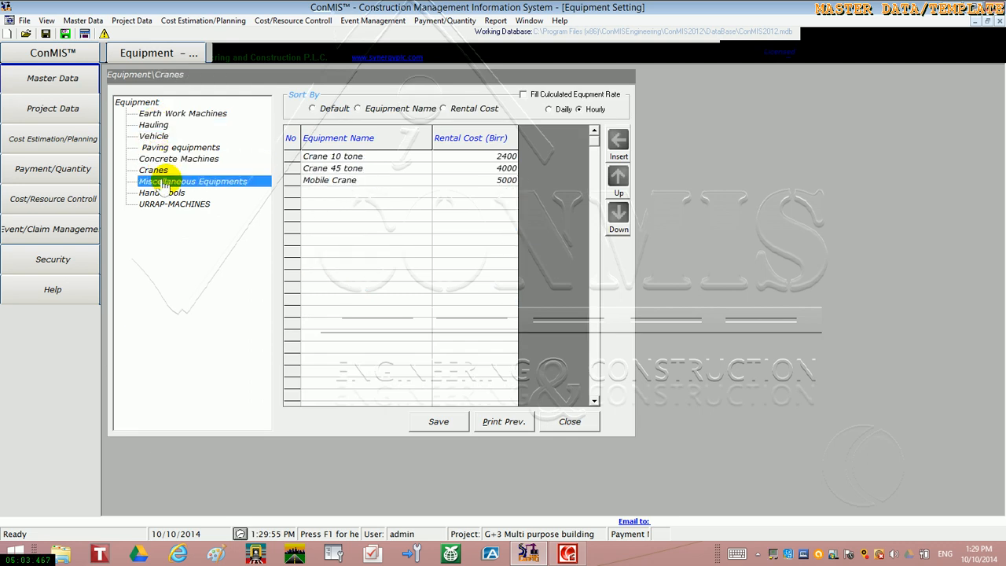
click(162, 193)
click(162, 202)
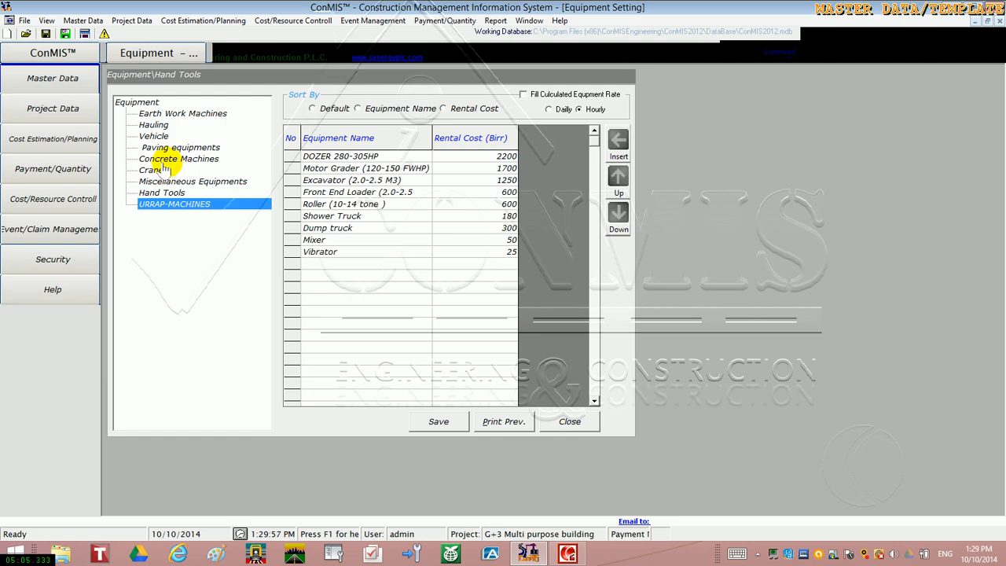
Display the Earth Work Machines category and switch its rental rate basis to Daily
click(182, 114)
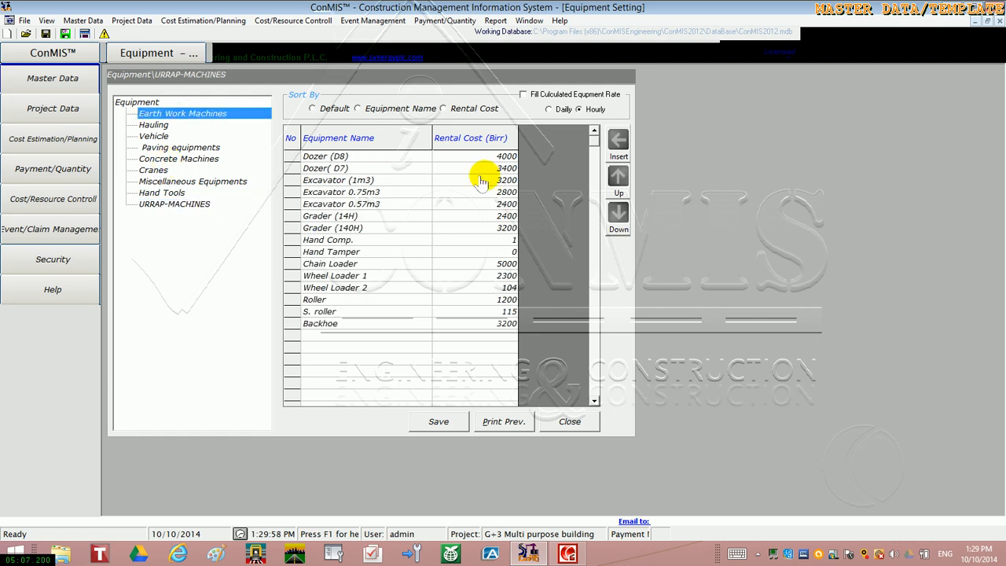
click(547, 110)
click(547, 110)
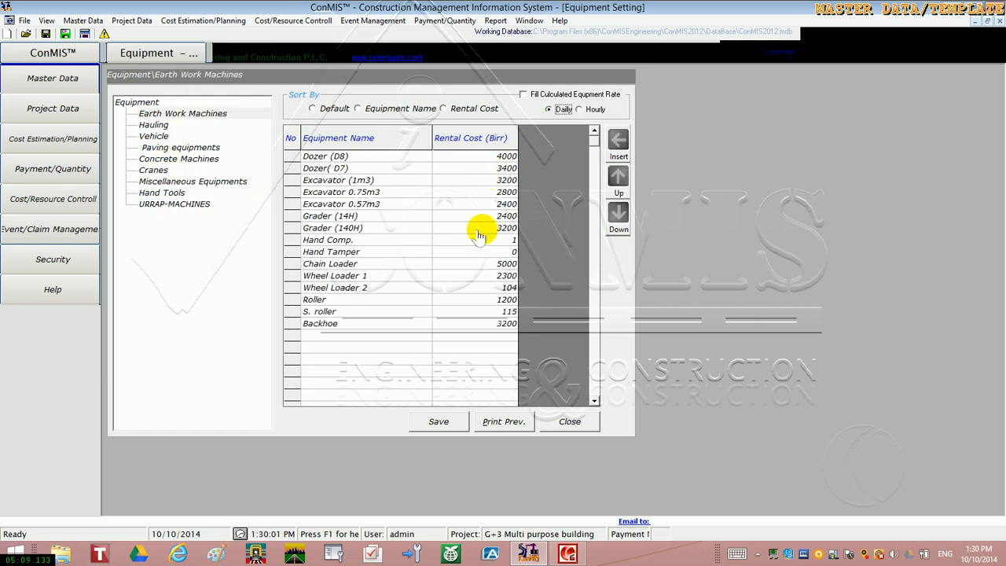
Set the rental cost of Dozer (D8) to 7500 birr
click(499, 159)
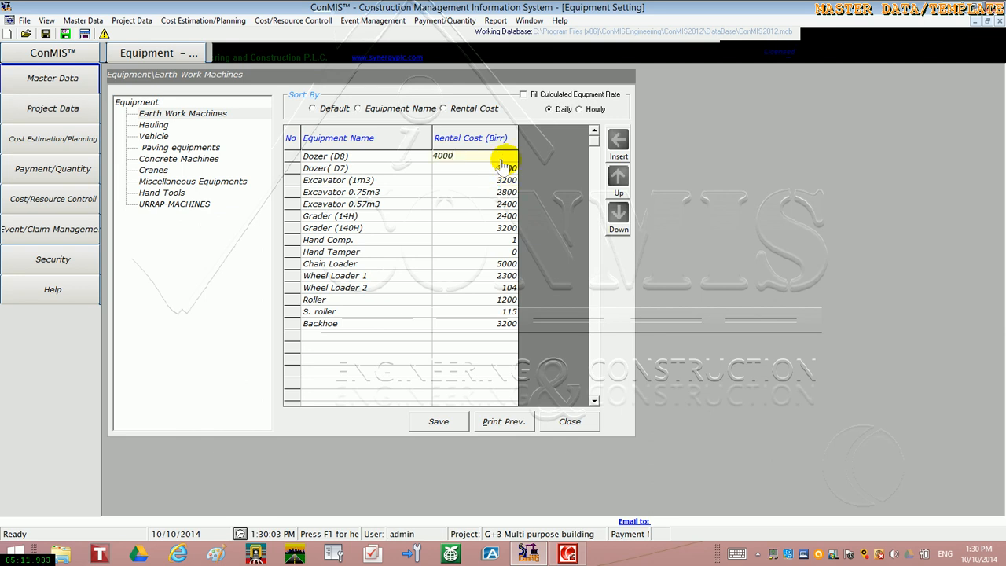
double_click(500, 160)
text(4)
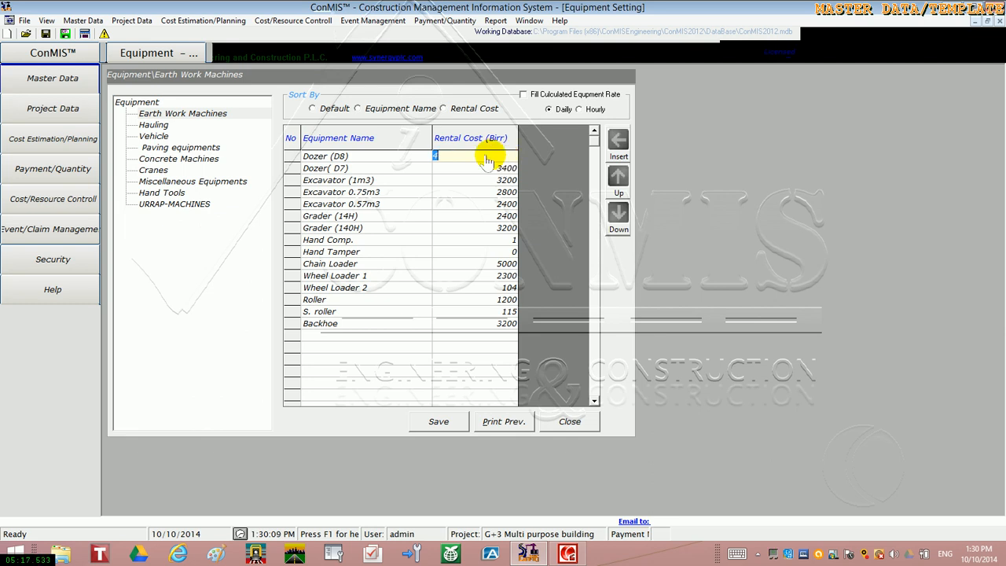
text(7500)
click(485, 181)
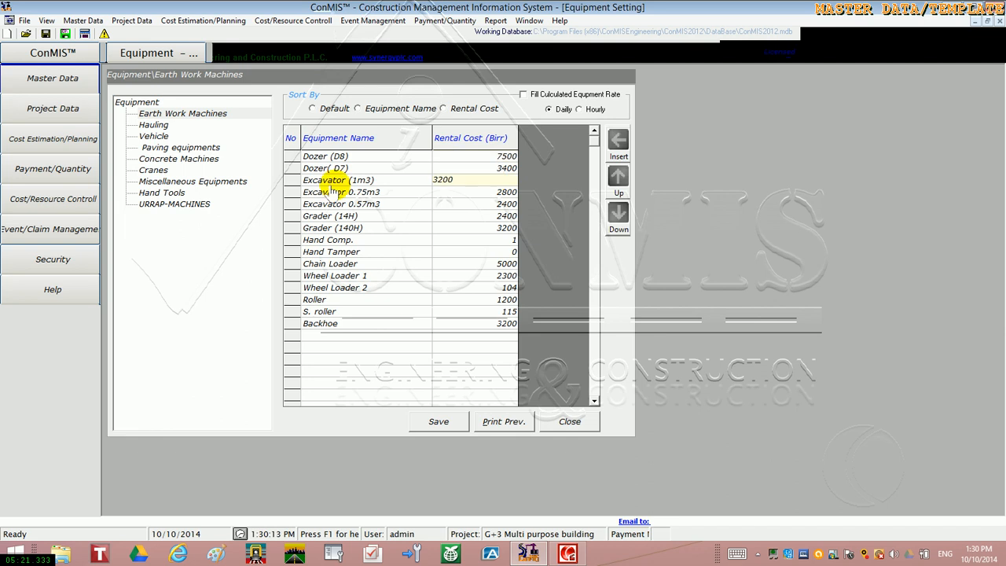
Review Dozer (D8)'s equipment breakdown, set the delivery price under its owning costs to 50000000, save and close it
double_click(292, 161)
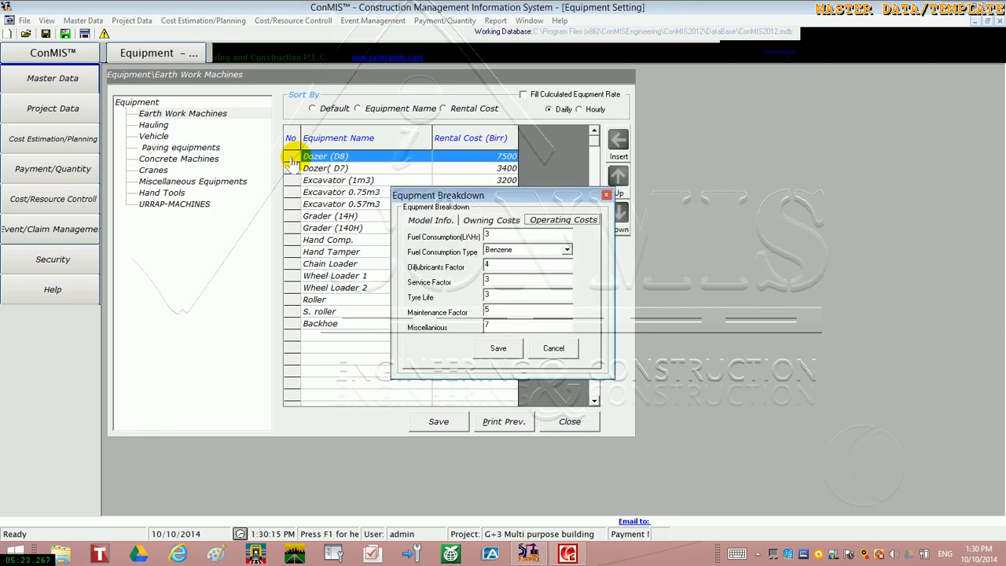
click(488, 222)
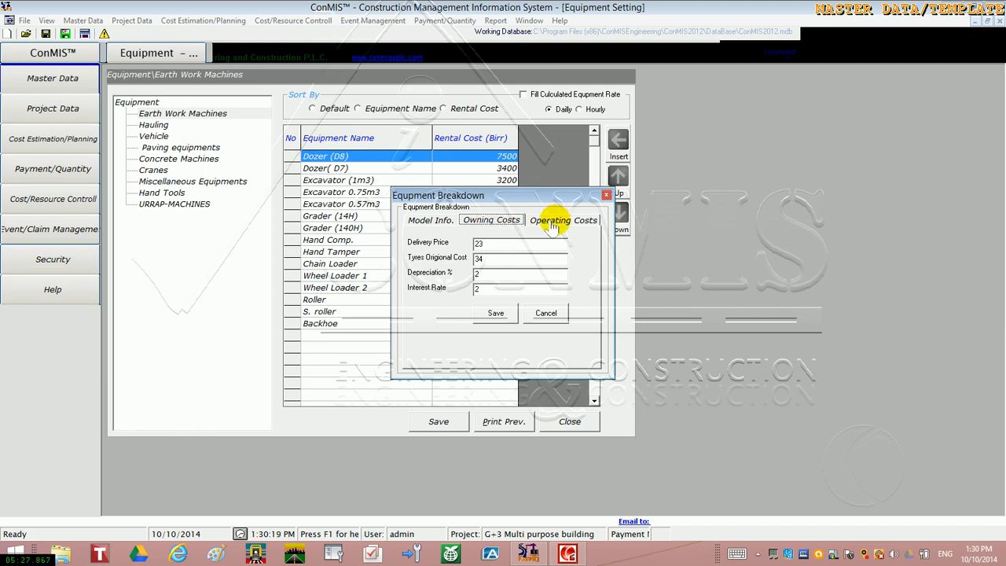
click(438, 221)
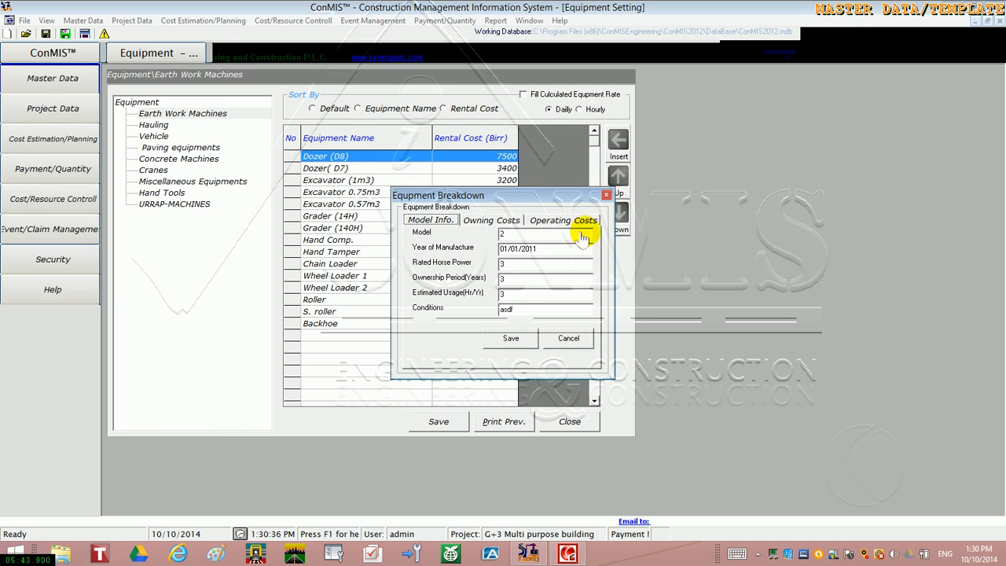
click(492, 221)
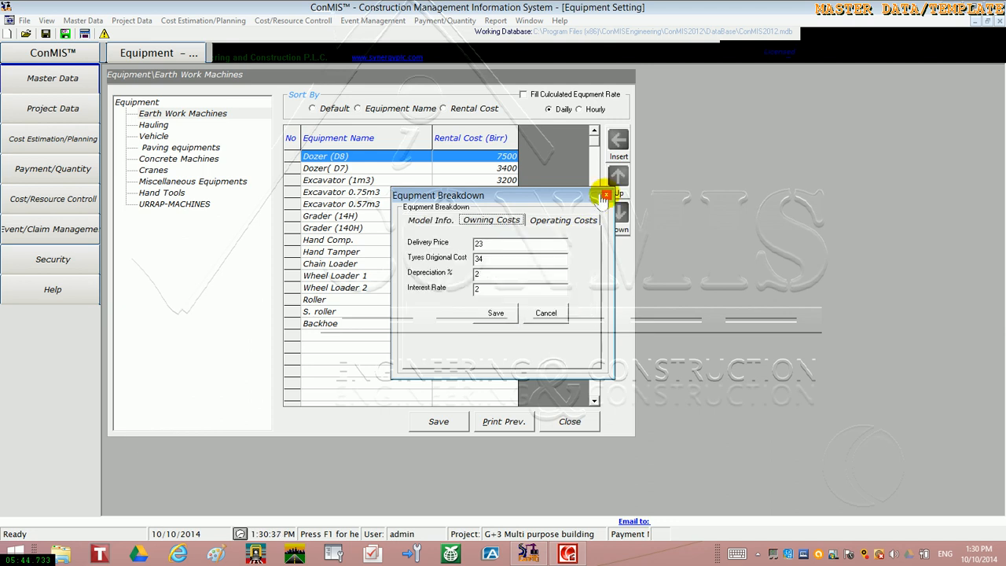
click(496, 248)
key(BackSpace)
key(BackSpace)
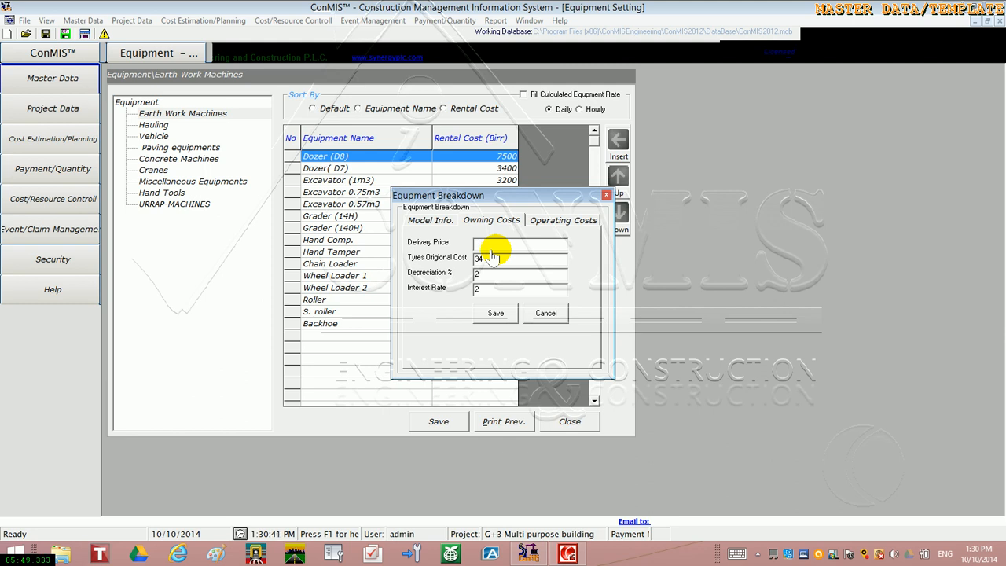
text(50000000)
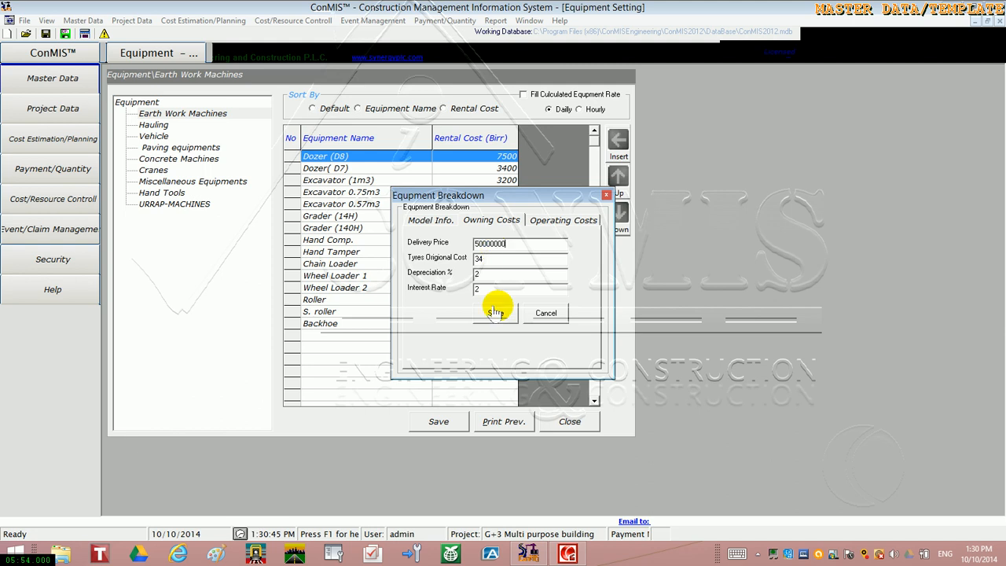
click(495, 313)
click(605, 195)
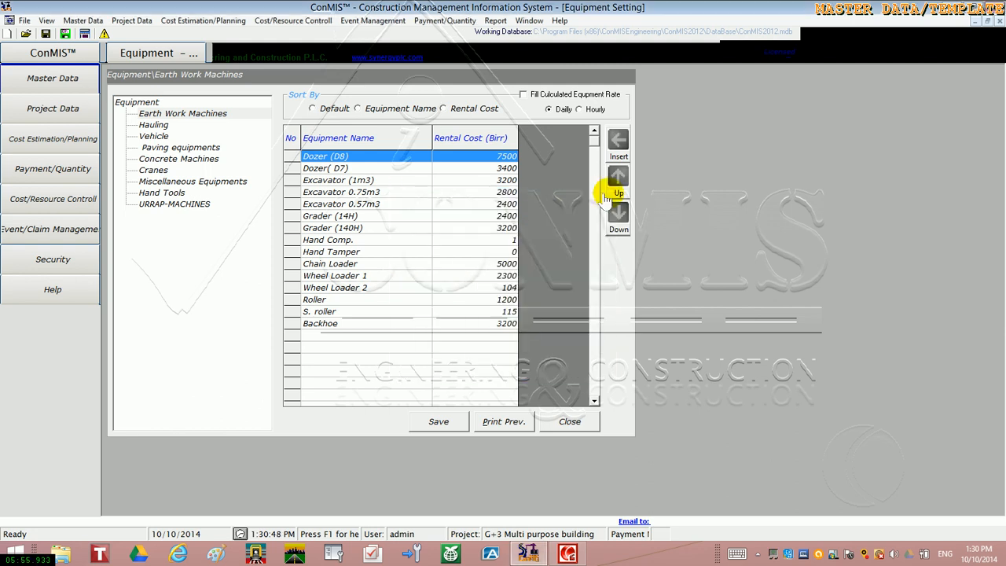
right_click(292, 160)
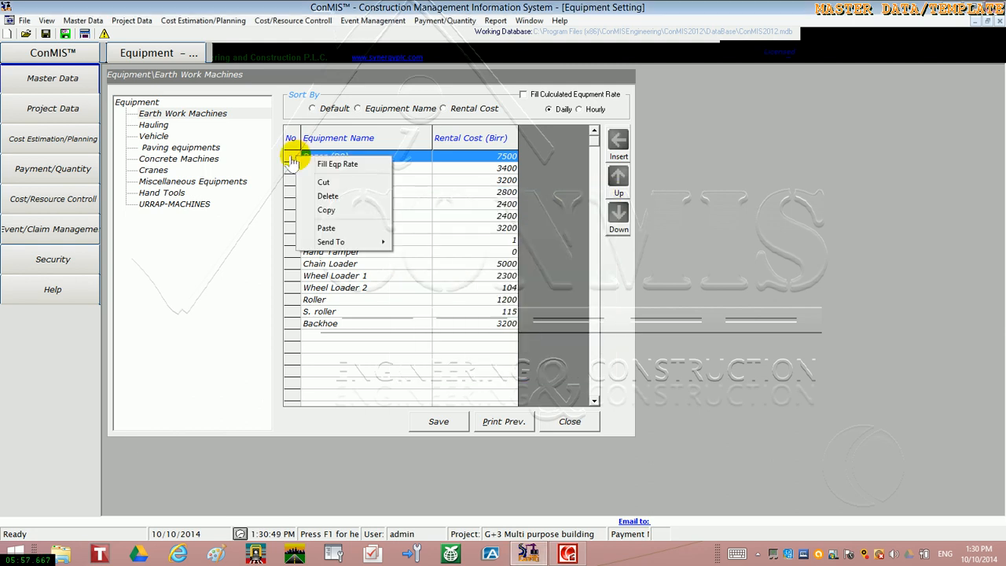
key(Escape)
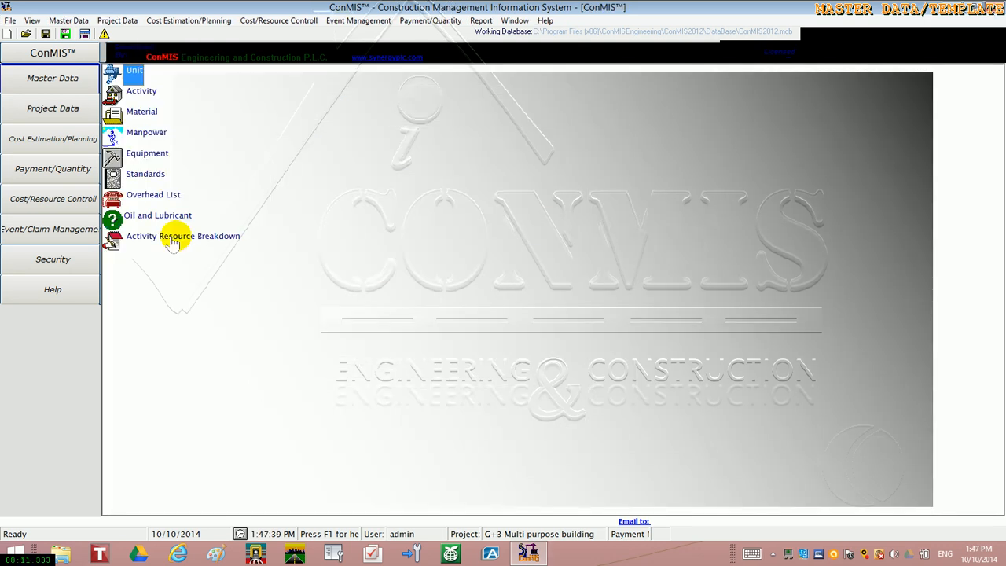
Open the activity resource breakdown and expand the Building work specification
click(173, 242)
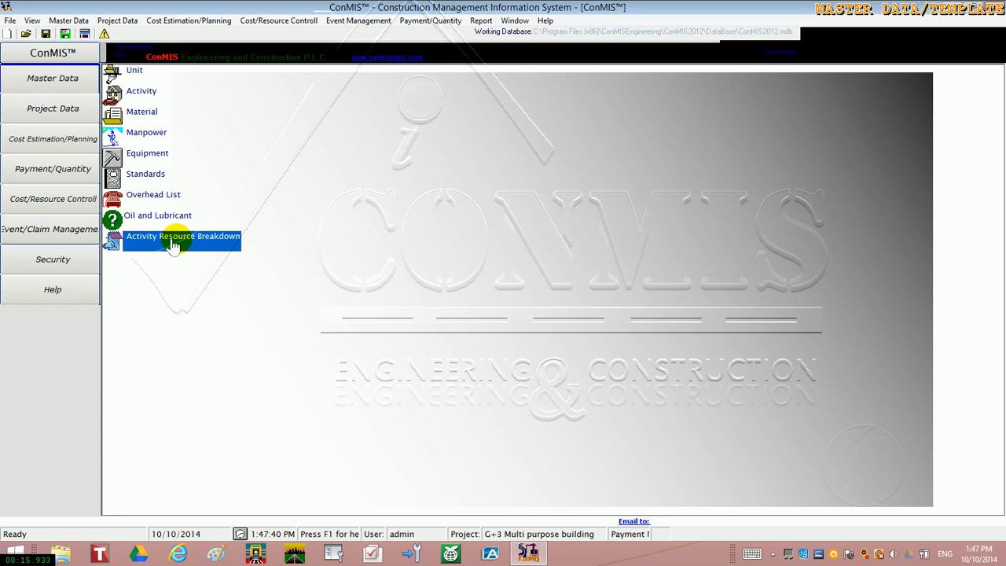
double_click(174, 243)
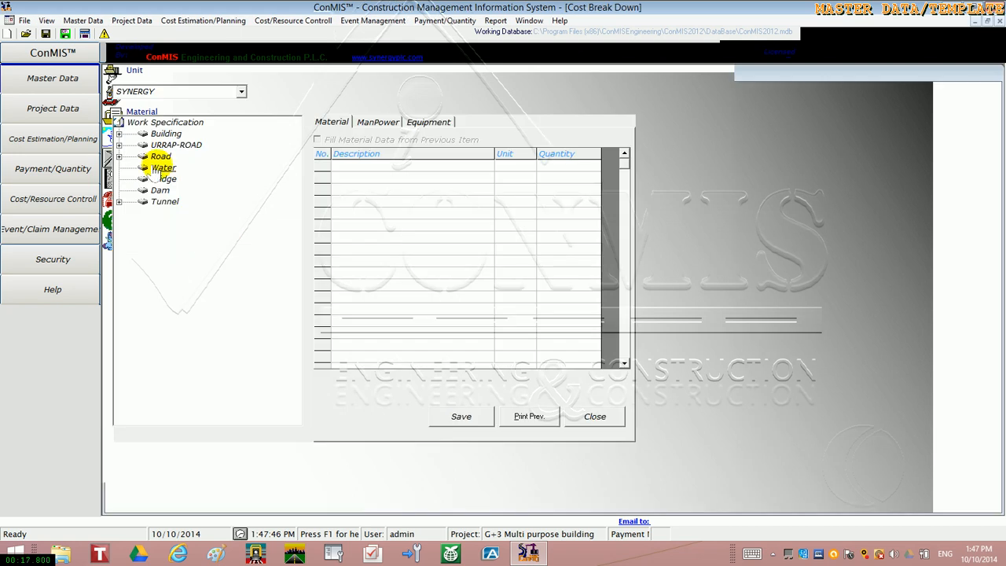
click(119, 134)
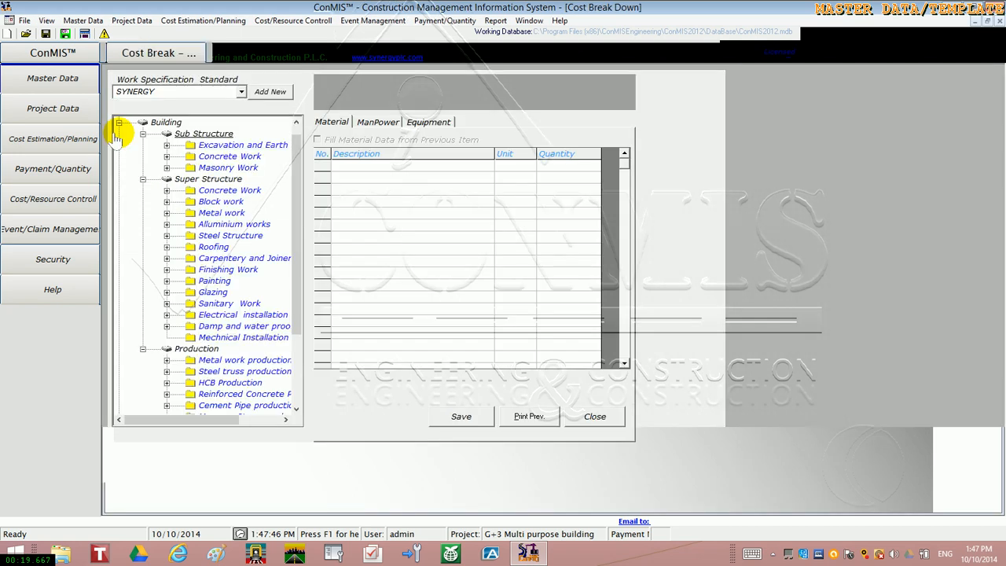
Expand the Excavation and Earth work category under Sub Structure and look through its list of activities
click(165, 144)
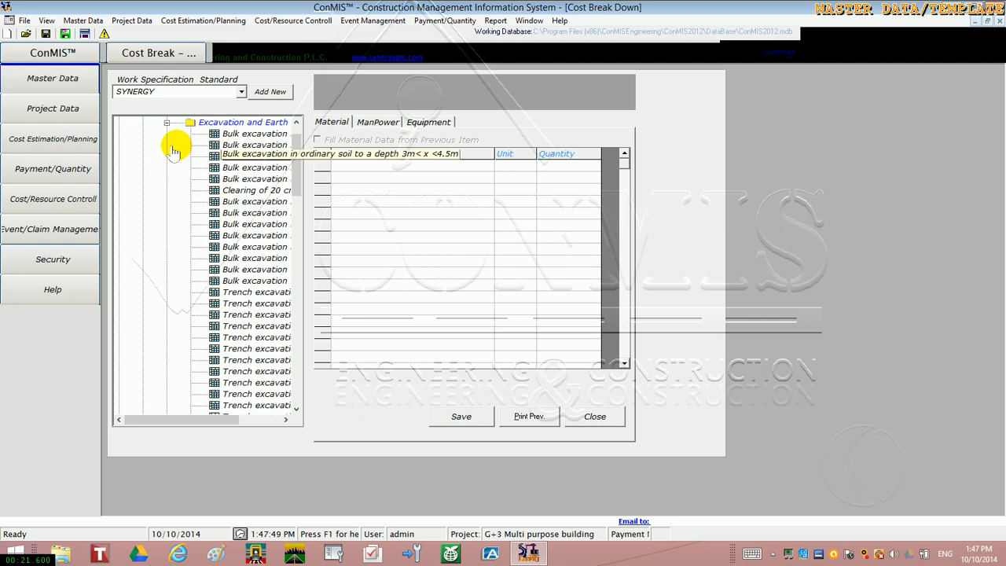
click(285, 420)
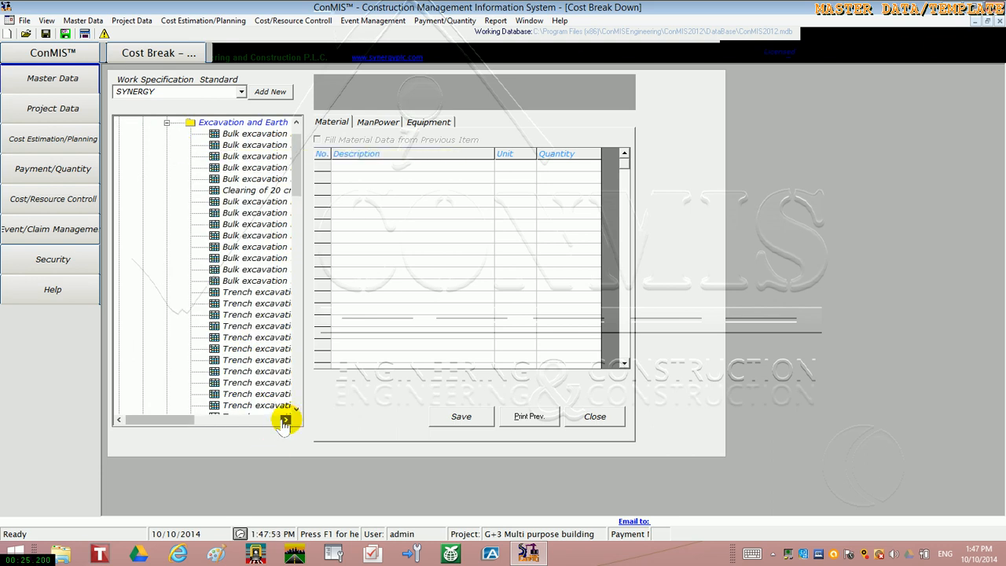
click(285, 419)
click(295, 408)
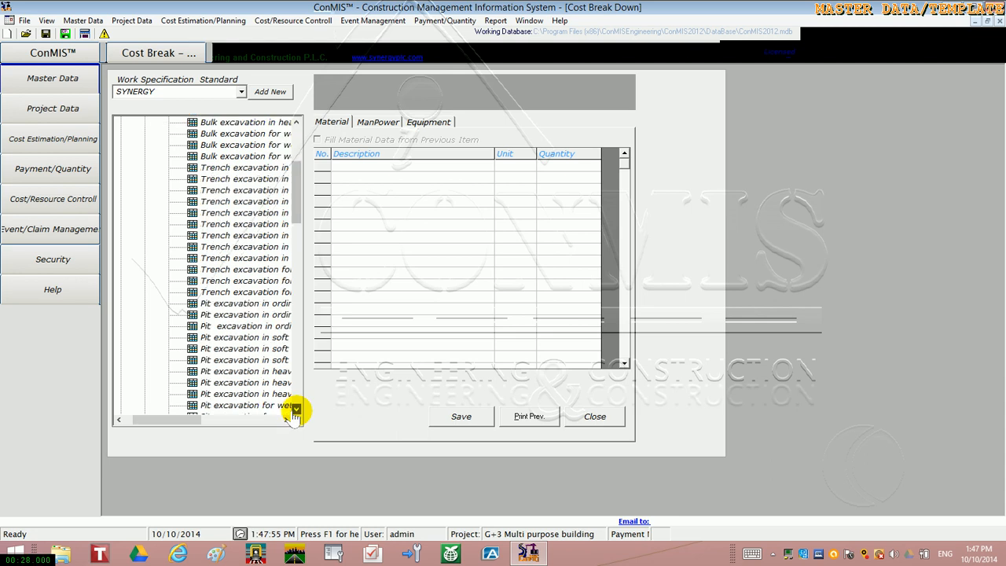
click(295, 409)
click(296, 408)
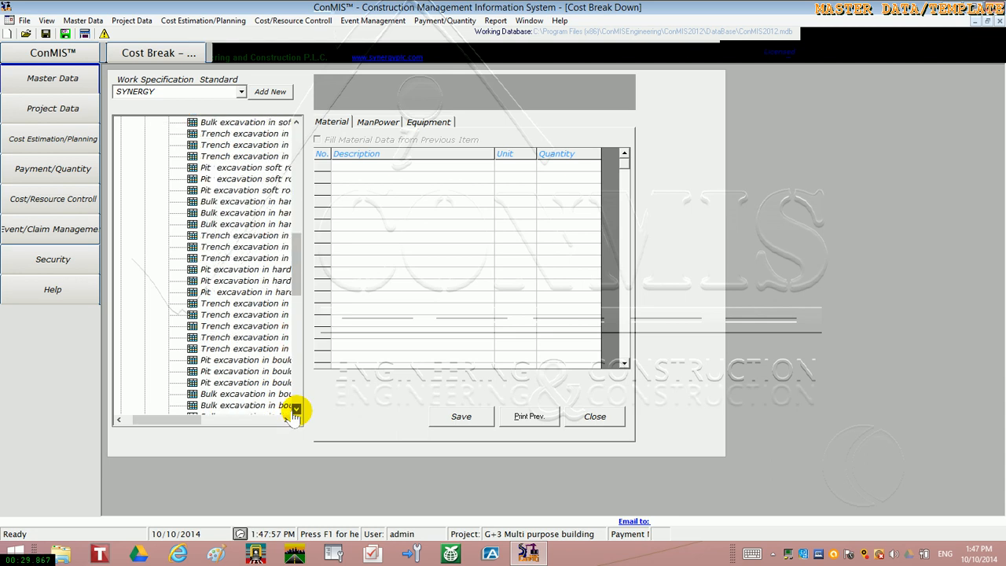
click(295, 409)
click(295, 408)
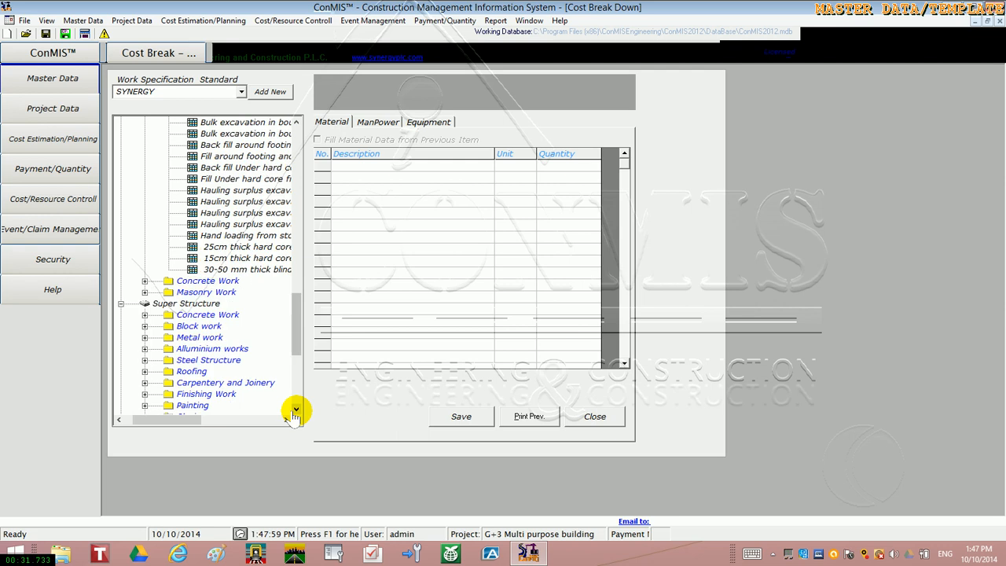
Expand Concrete Work and C-25 concrete under Sub Structure and open the Grade Beam resource breakdown
click(144, 281)
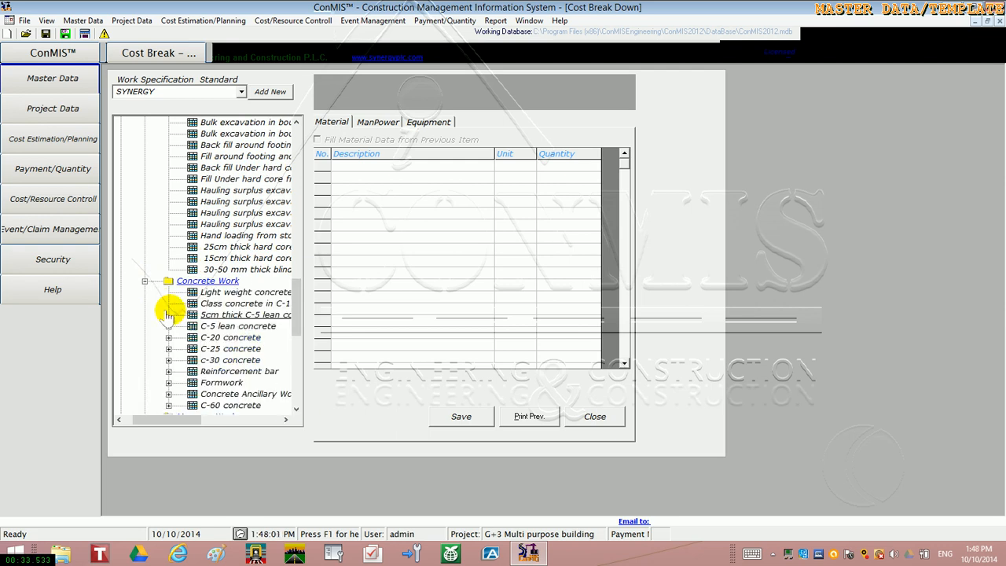
click(169, 348)
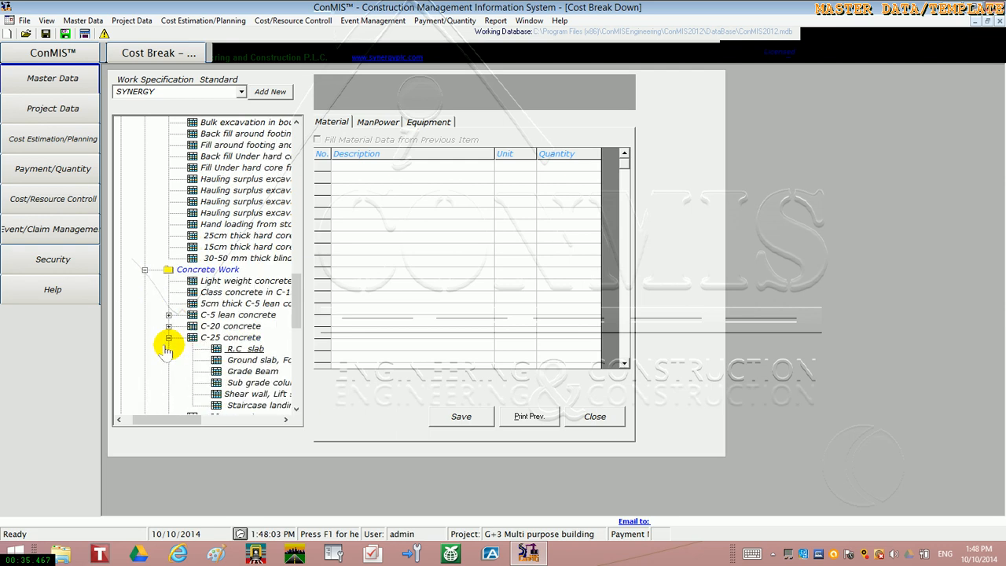
click(246, 373)
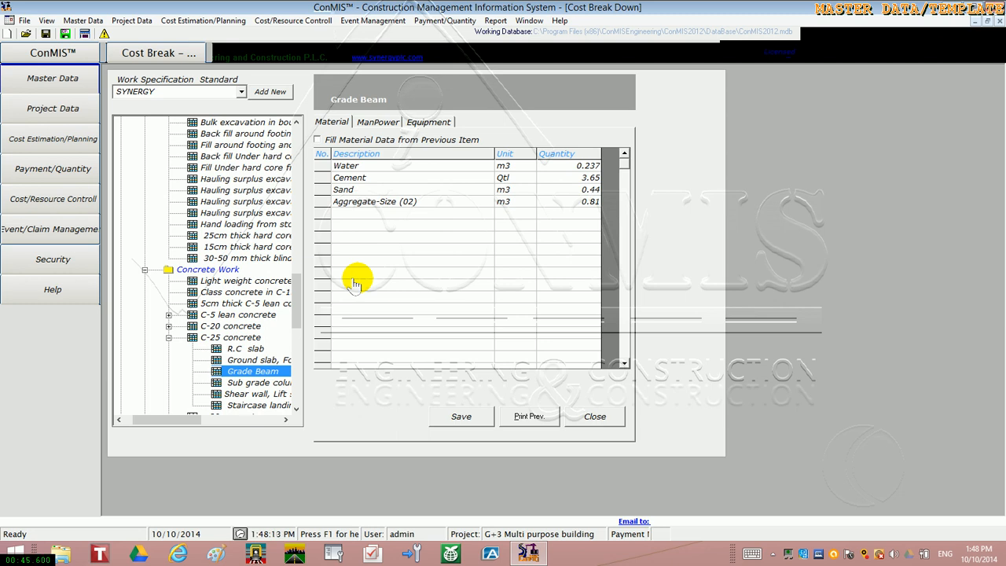
Review the manpower, equipment and material resources assigned to the Grade Beam activity
click(372, 124)
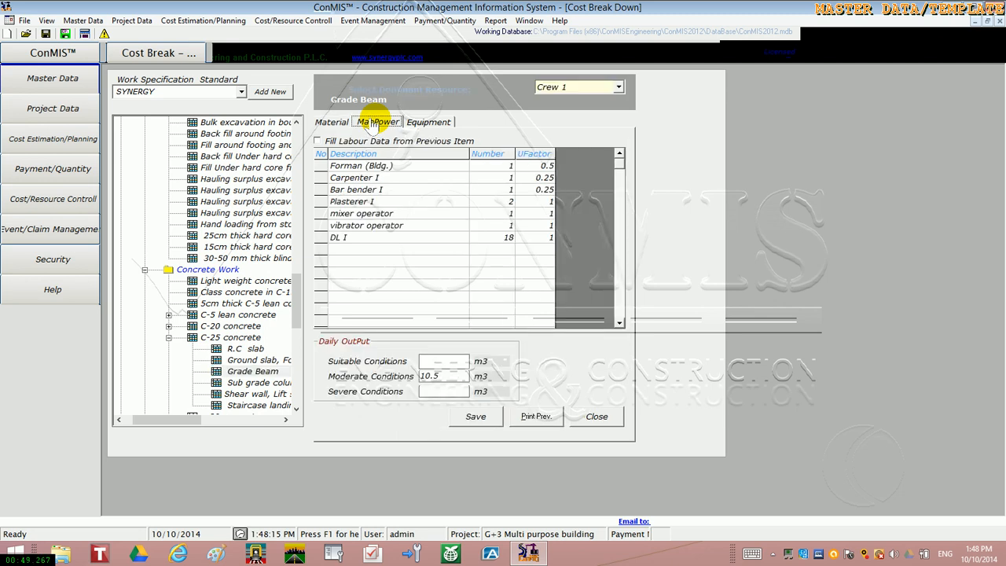
click(415, 129)
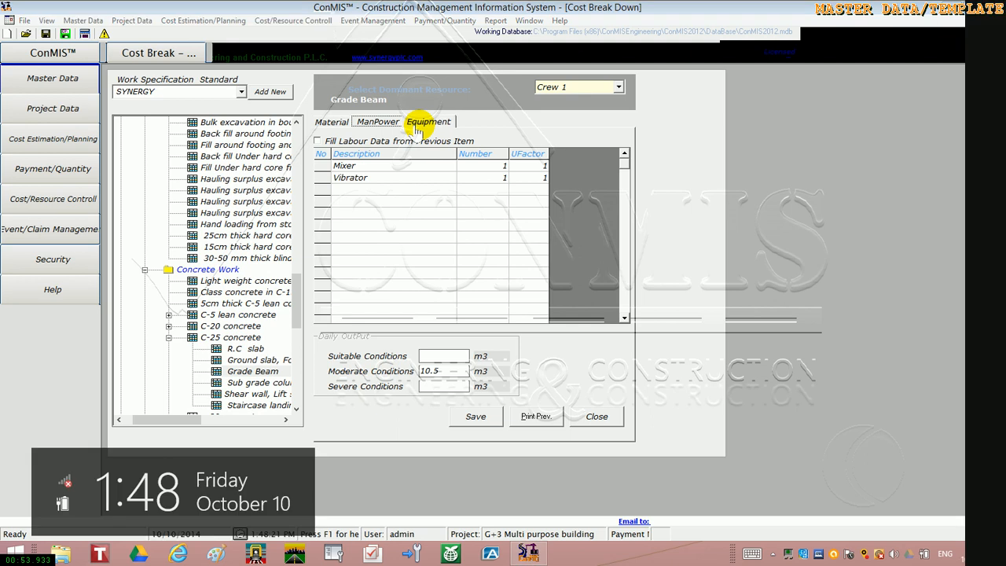
click(333, 124)
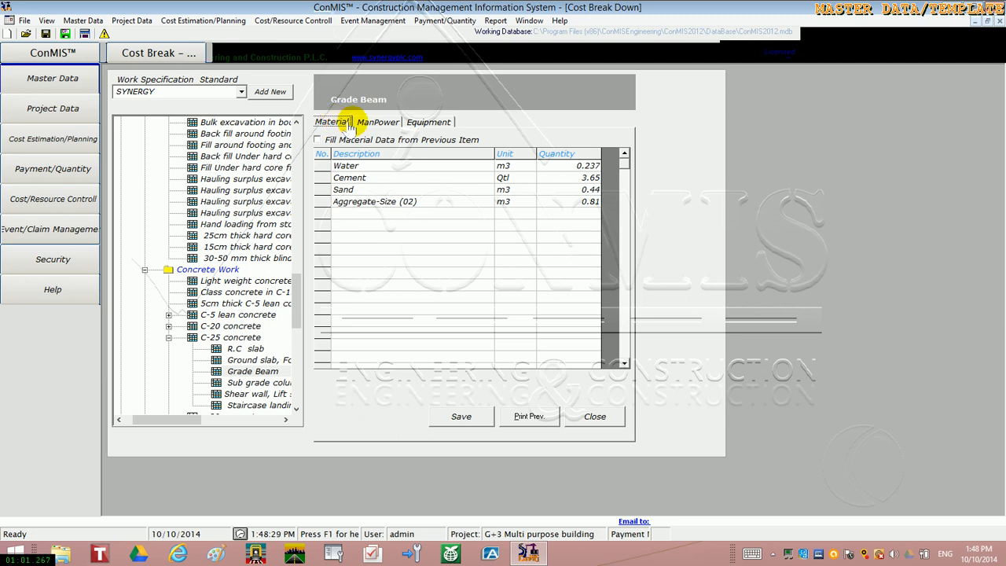
click(373, 122)
click(425, 127)
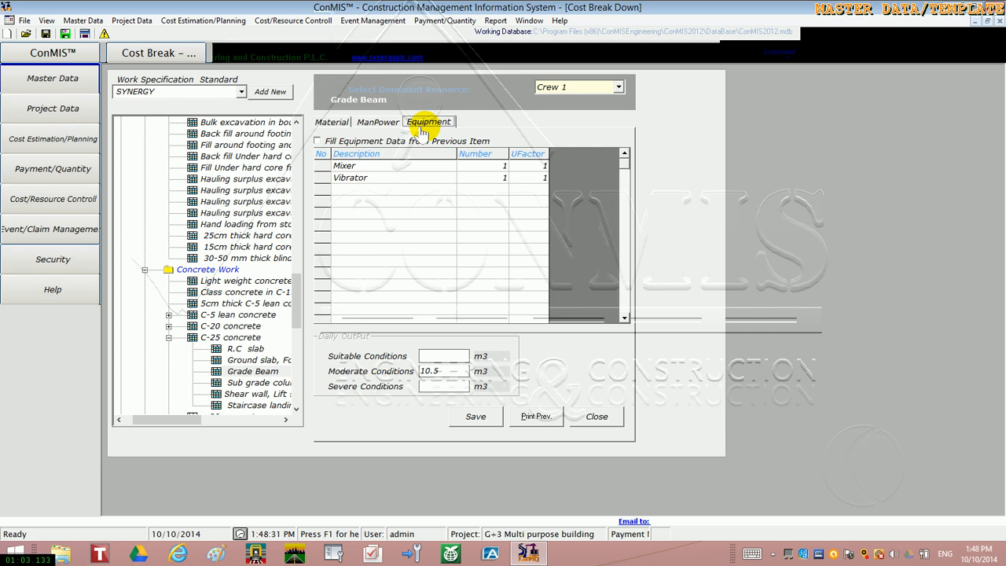
click(383, 126)
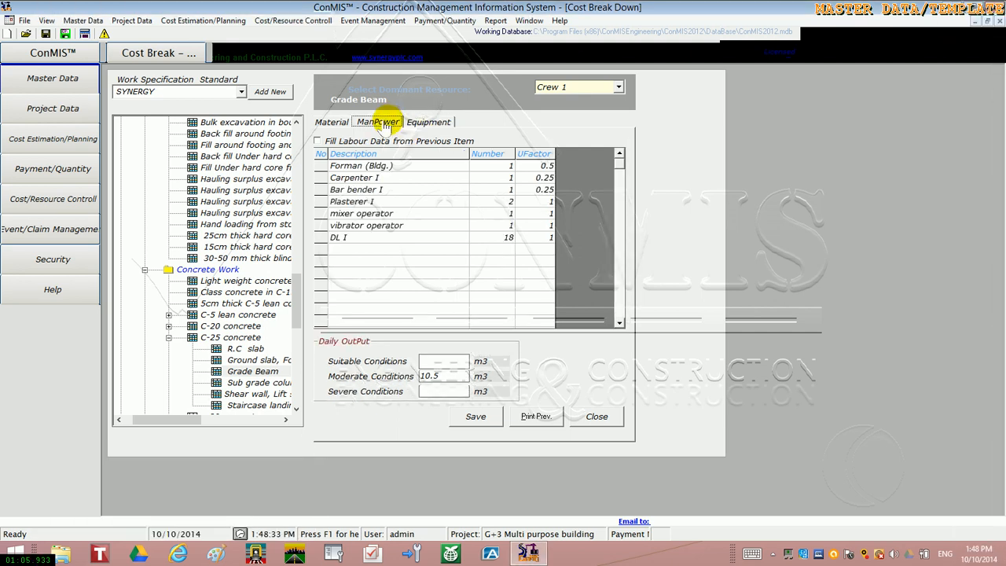
click(324, 126)
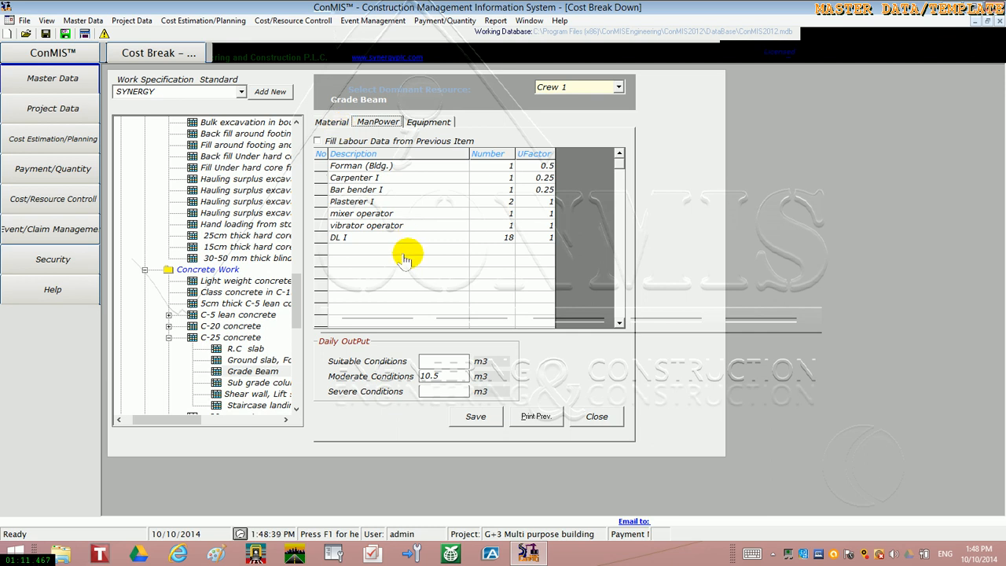
Inspect the number and utilization factor of DL I and the daily output fields in the Grade Beam's manpower breakdown
click(493, 245)
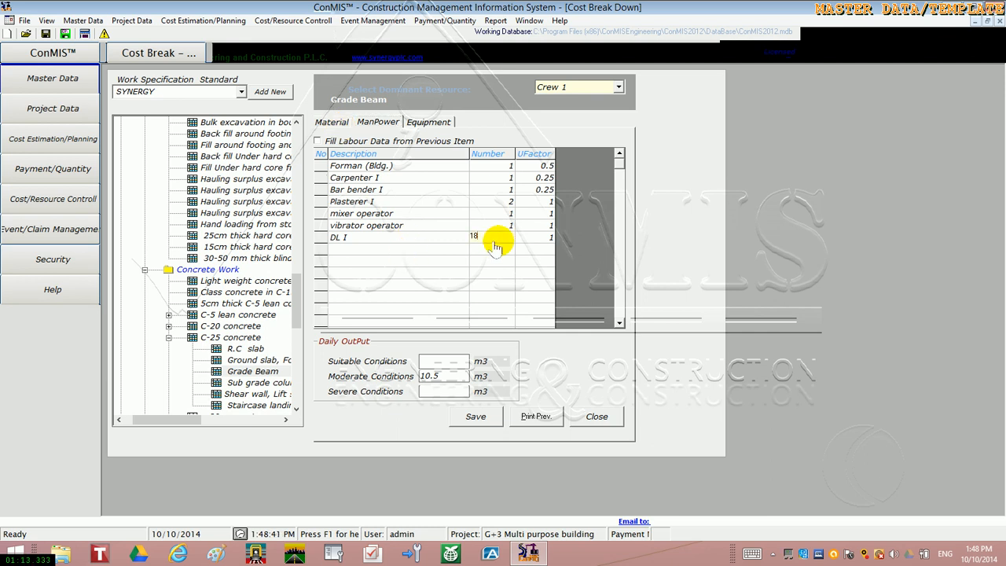
click(537, 238)
double_click(537, 240)
click(453, 362)
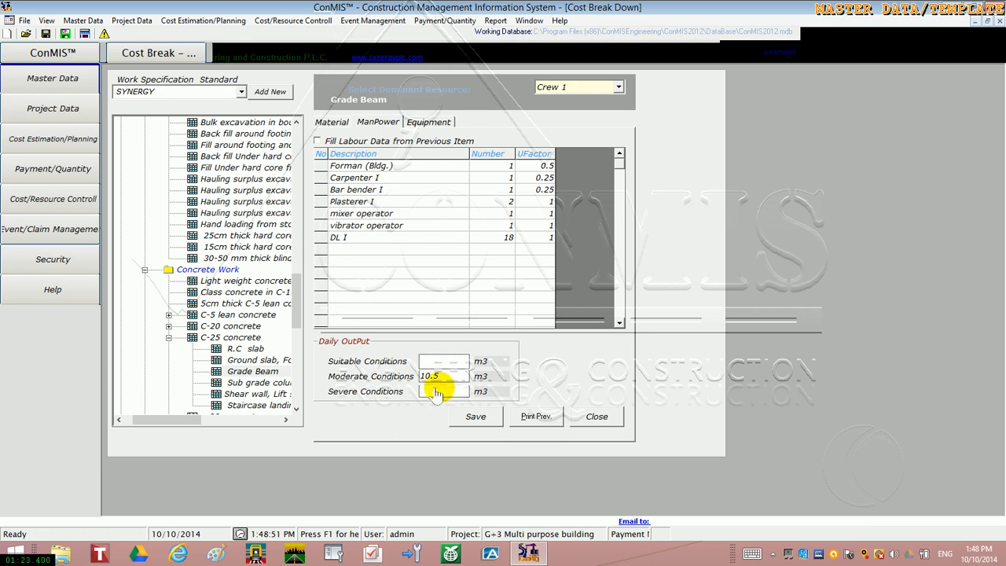
click(436, 391)
Add Surveyor III from the Technicians category to the Grade Beam's manpower, with number 1 and UFactor 1
click(392, 256)
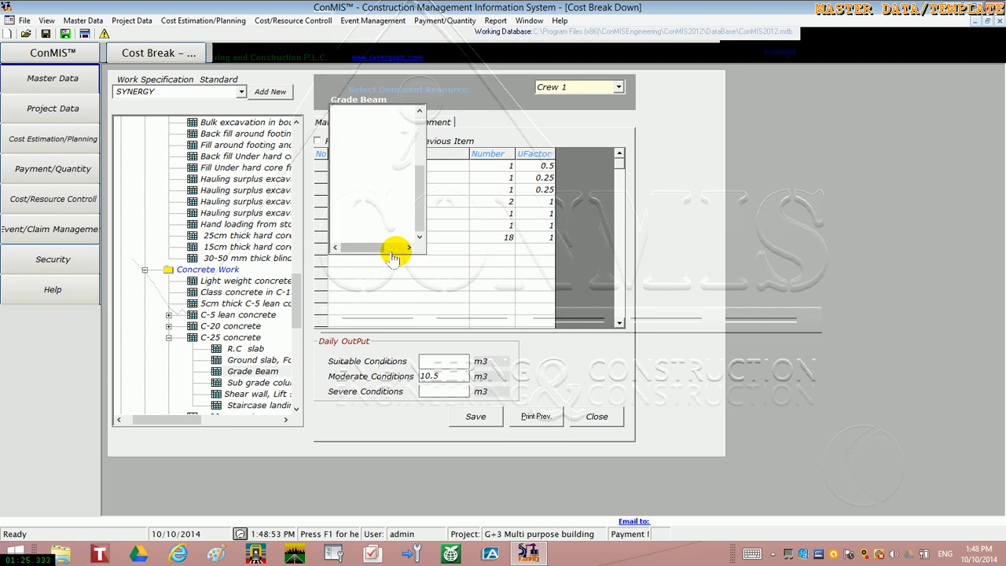
click(419, 111)
click(419, 111)
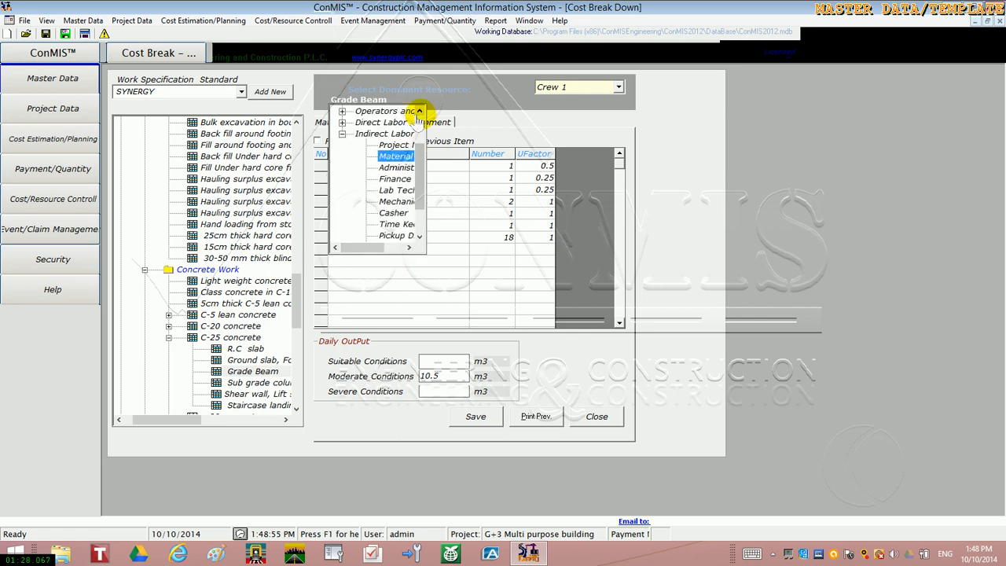
click(419, 111)
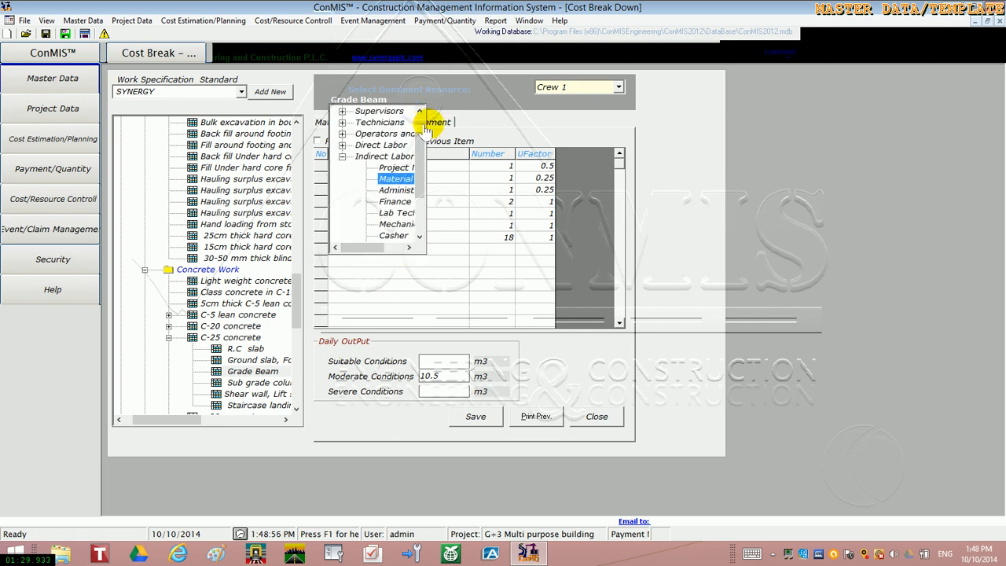
click(342, 123)
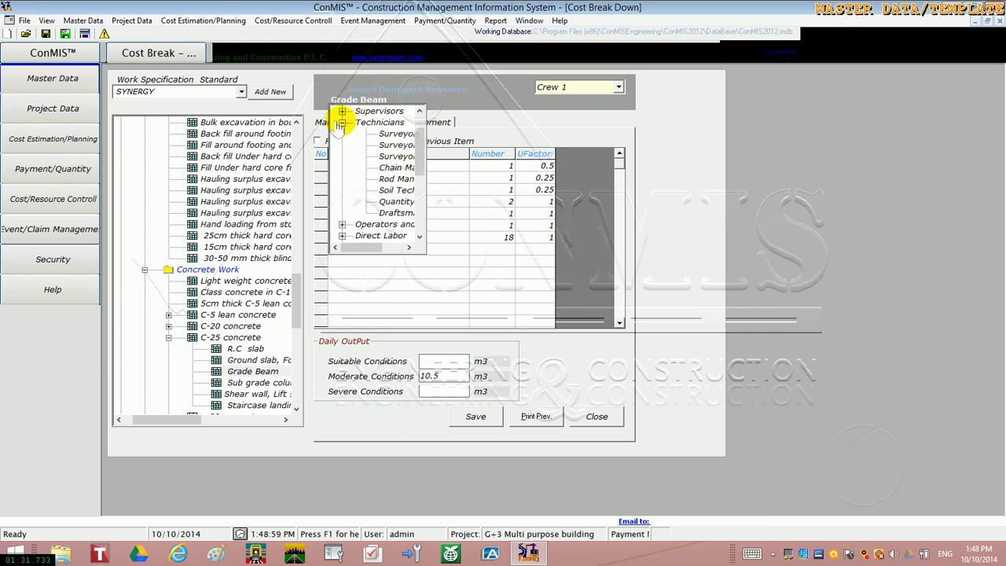
click(386, 144)
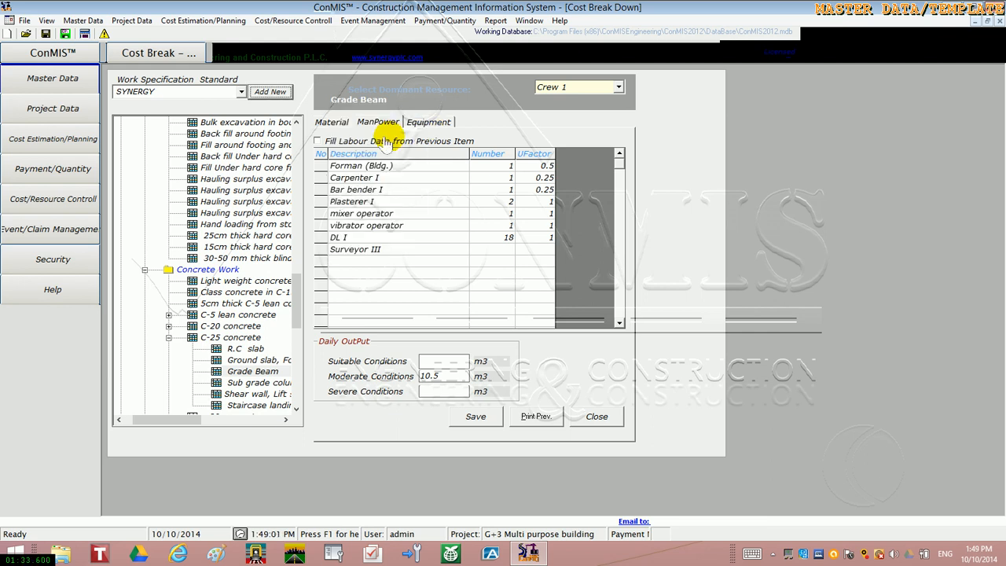
click(507, 252)
text(1)
click(527, 262)
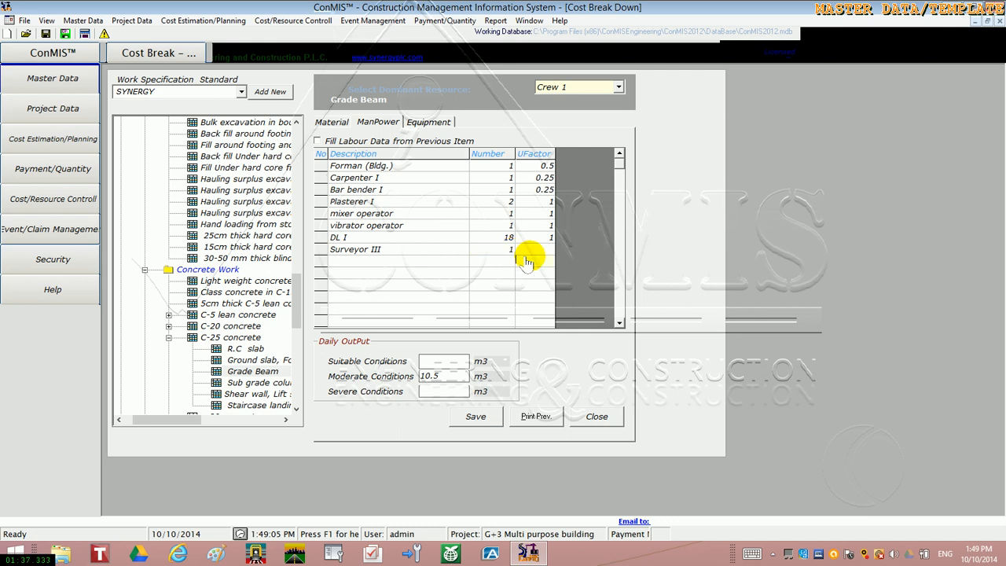
click(523, 250)
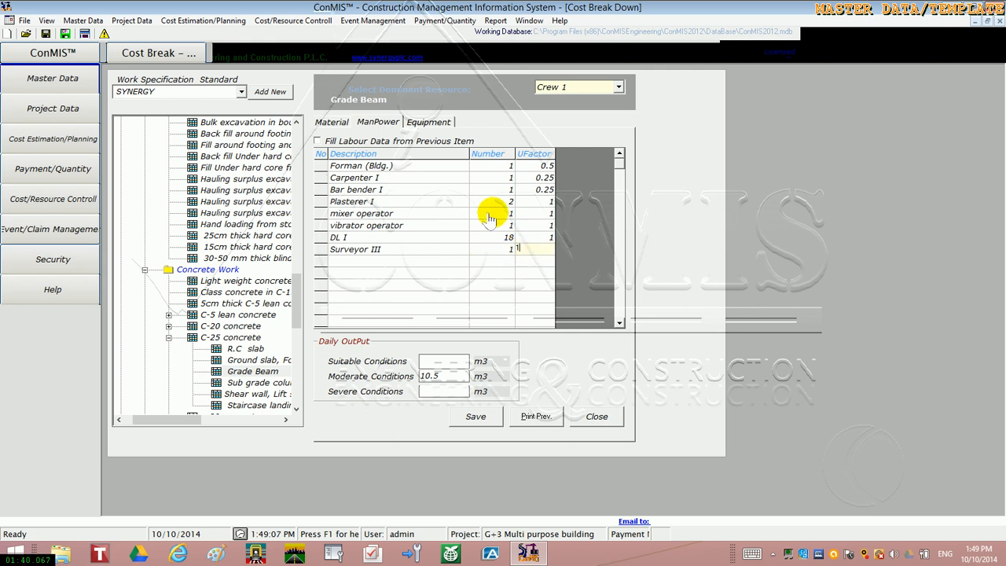
Widen the equipment description column and add a Shower Truck to the Grade Beam's equipment, with number 1 and UFactor 1
click(430, 125)
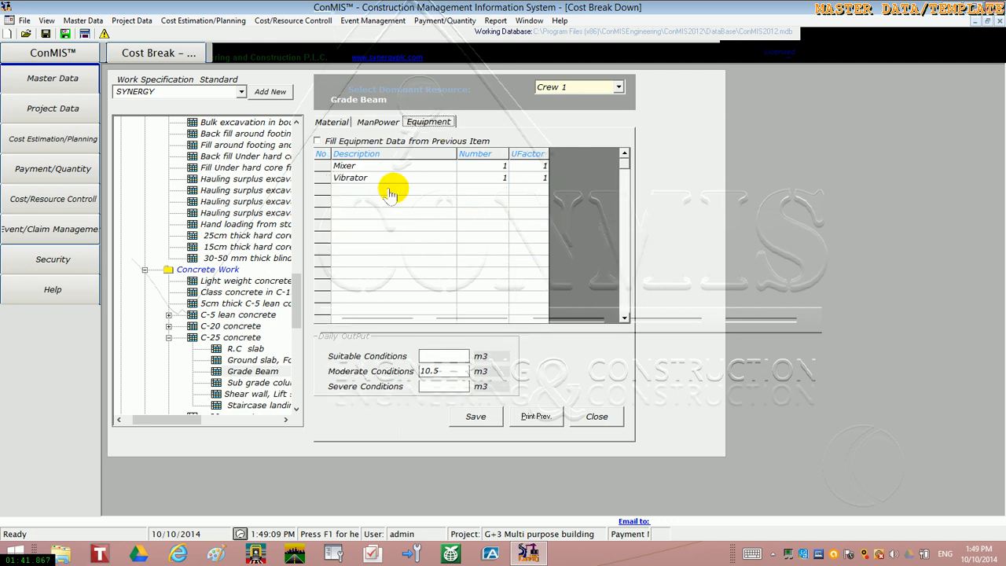
click(389, 192)
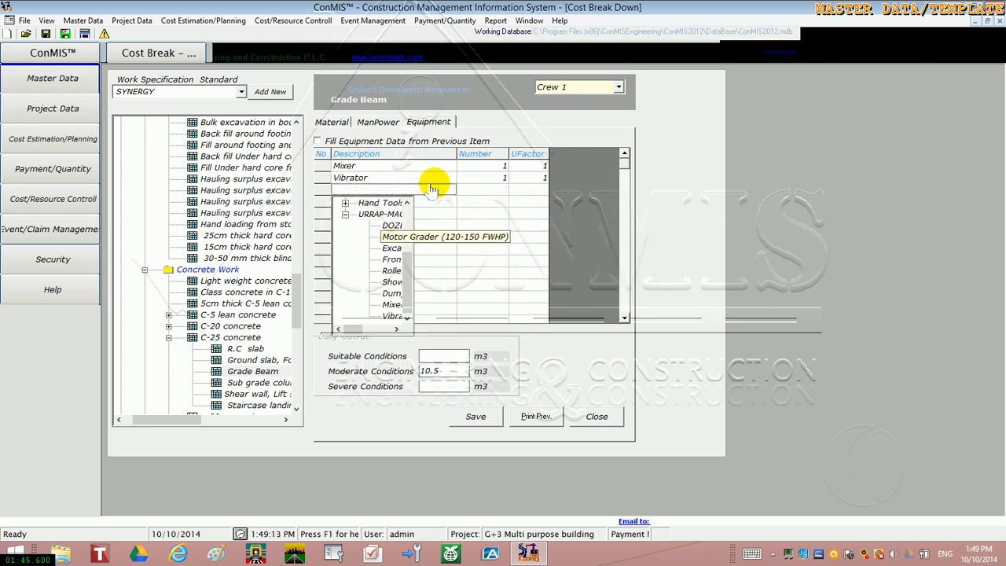
drag(455, 154, 485, 154)
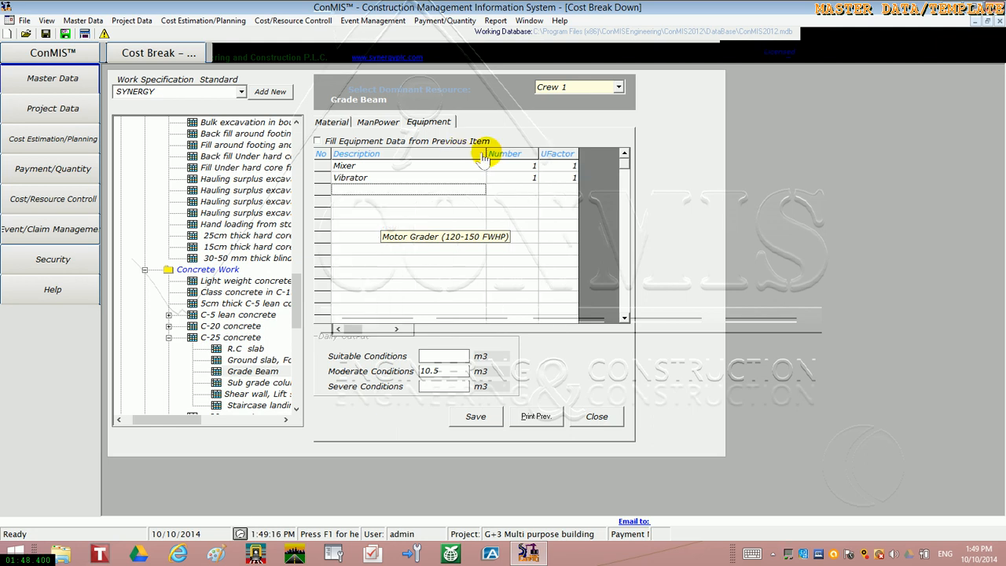
click(437, 197)
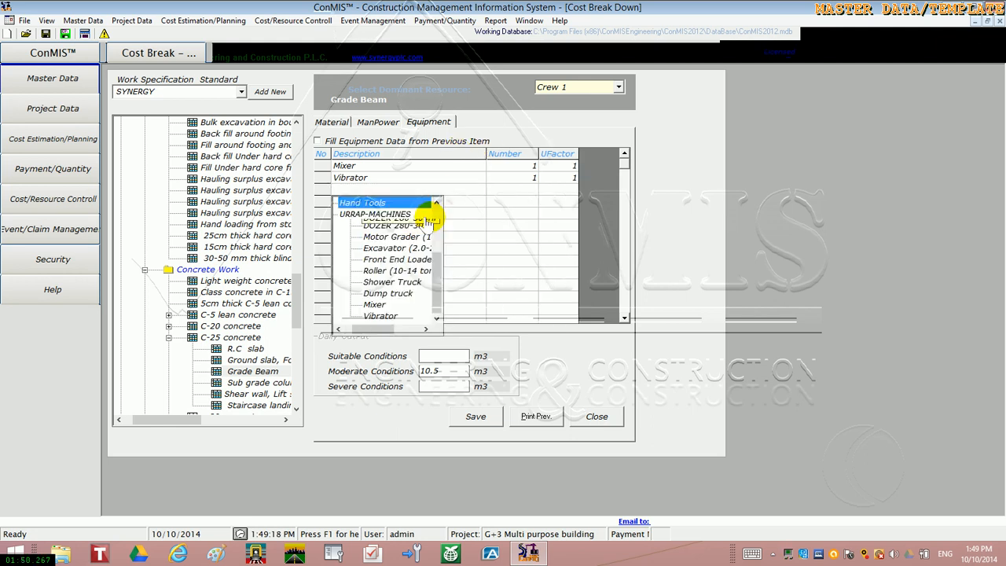
click(395, 283)
click(395, 283)
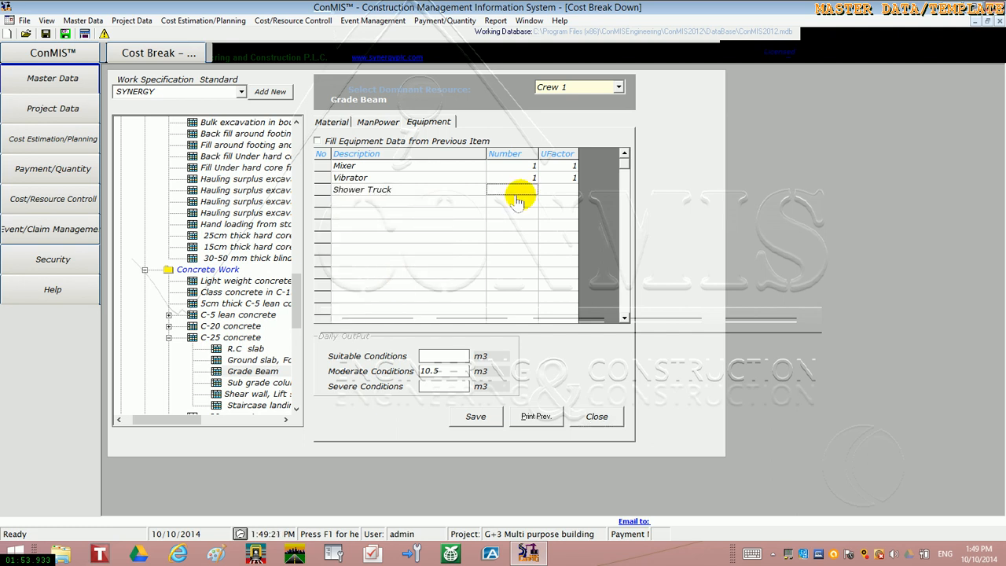
text(1)
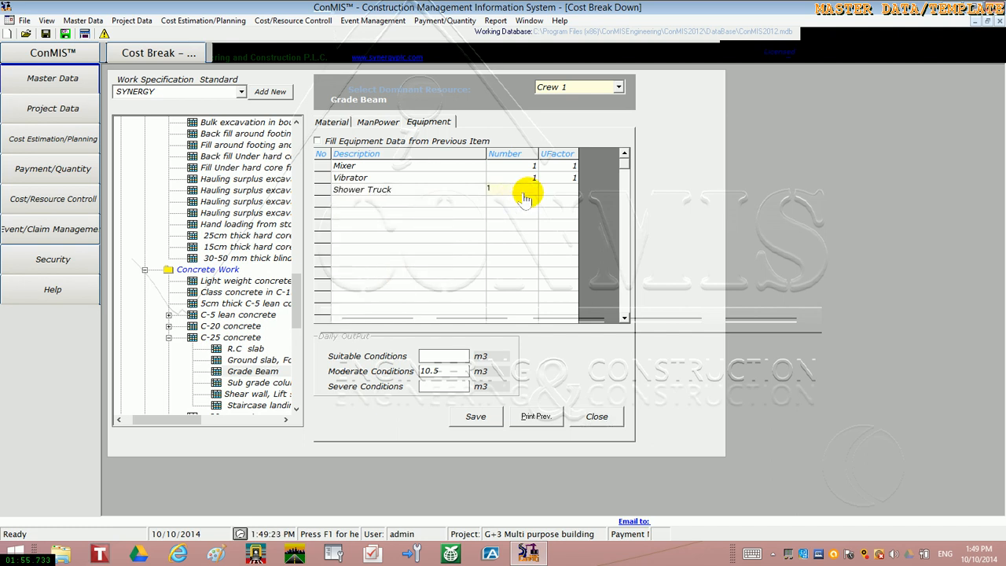
click(550, 195)
text(1)
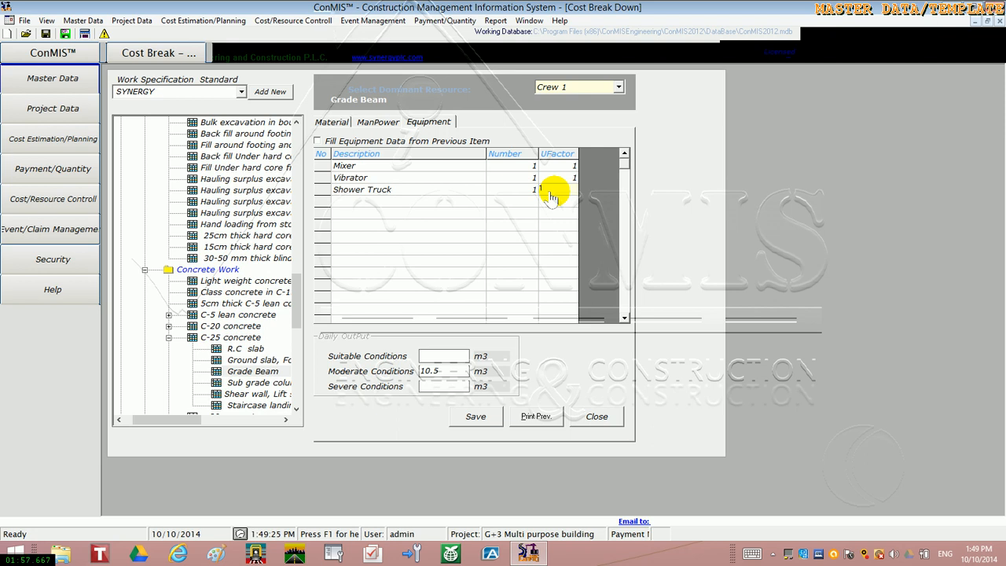
Review the Grade Beam's material, manpower and equipment lists again, and switch the dominant resource to Crew 2
click(333, 124)
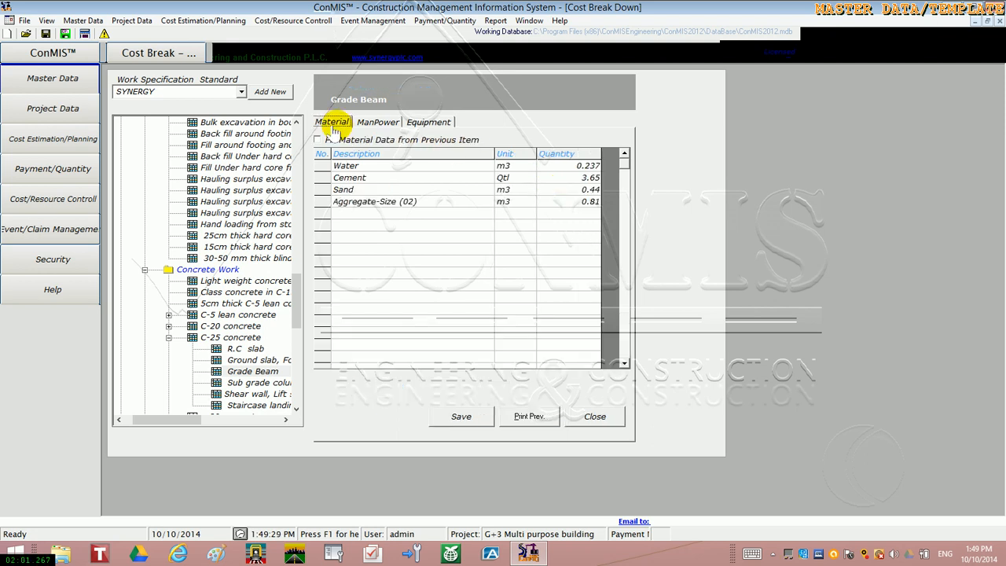
click(370, 124)
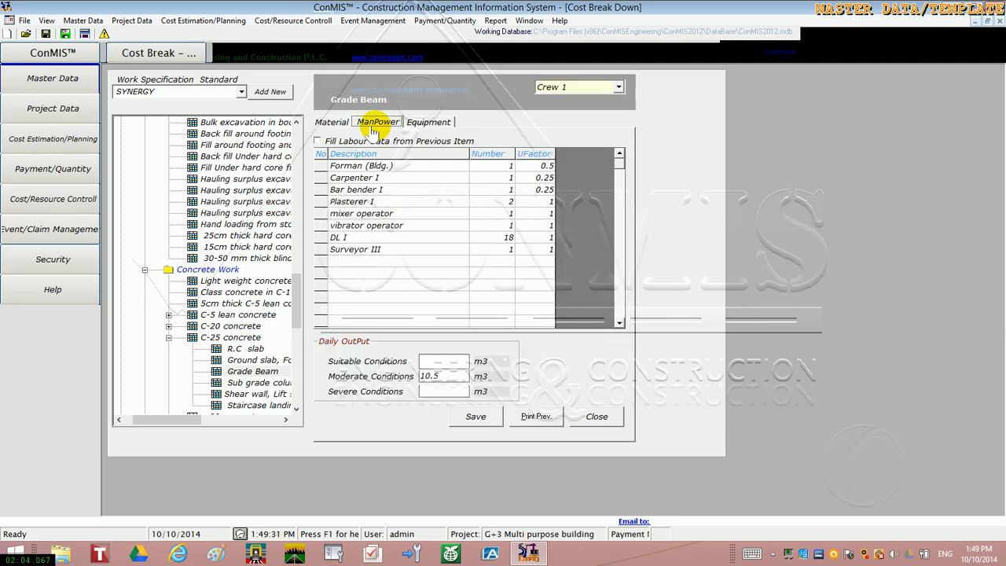
click(428, 123)
key(super+c)
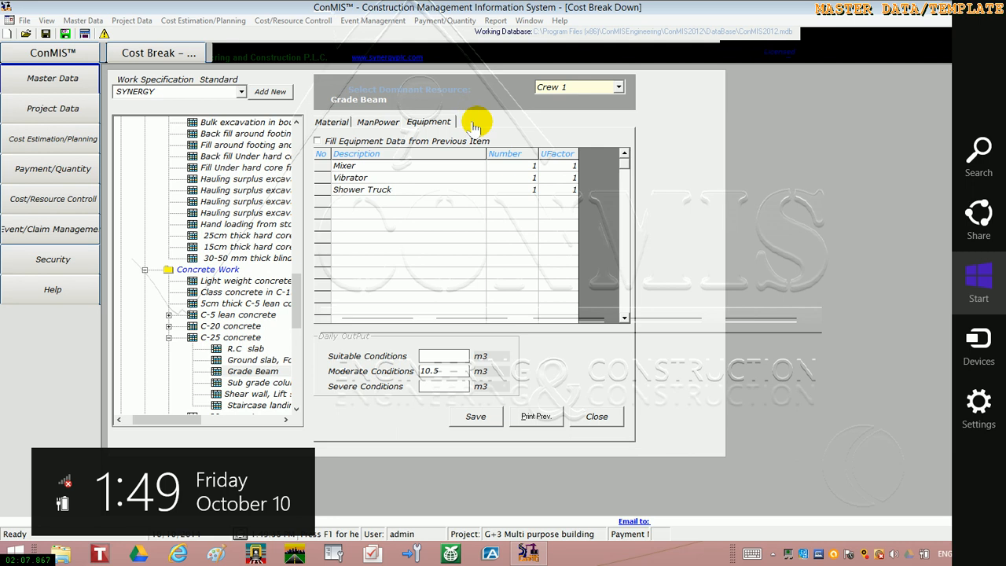
click(617, 88)
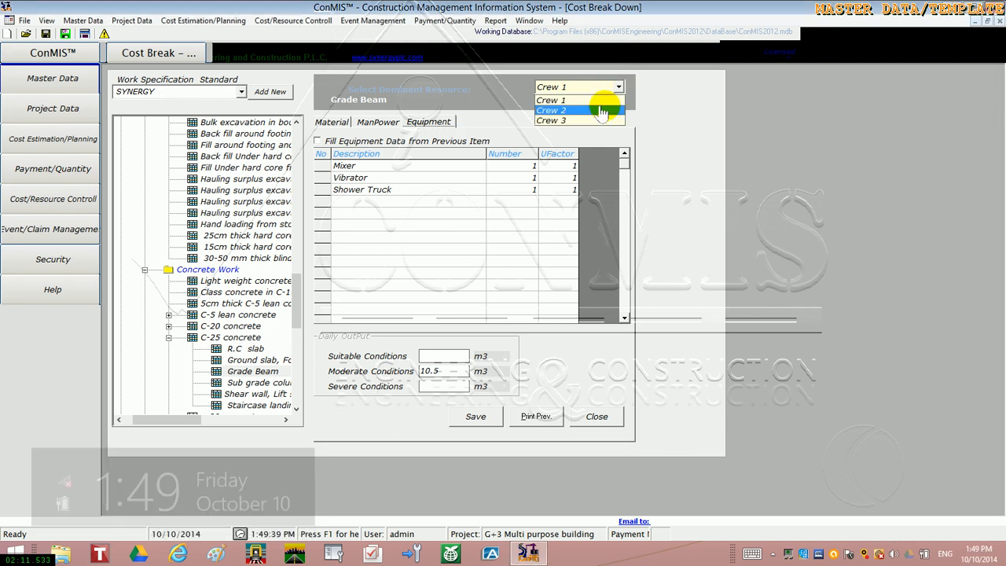
click(599, 109)
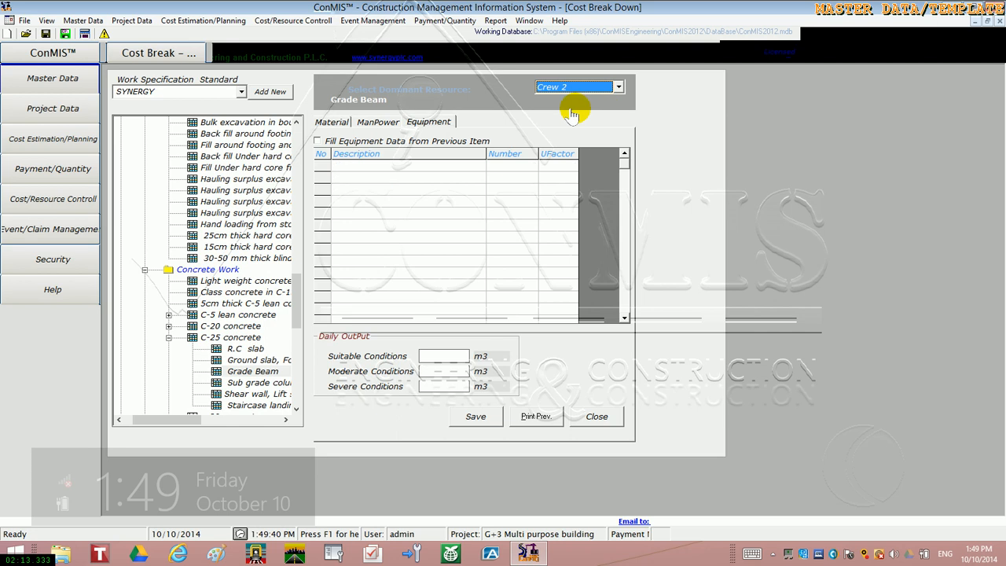
Review the Grade Beam's manpower and equipment lists for Crew 2
click(388, 124)
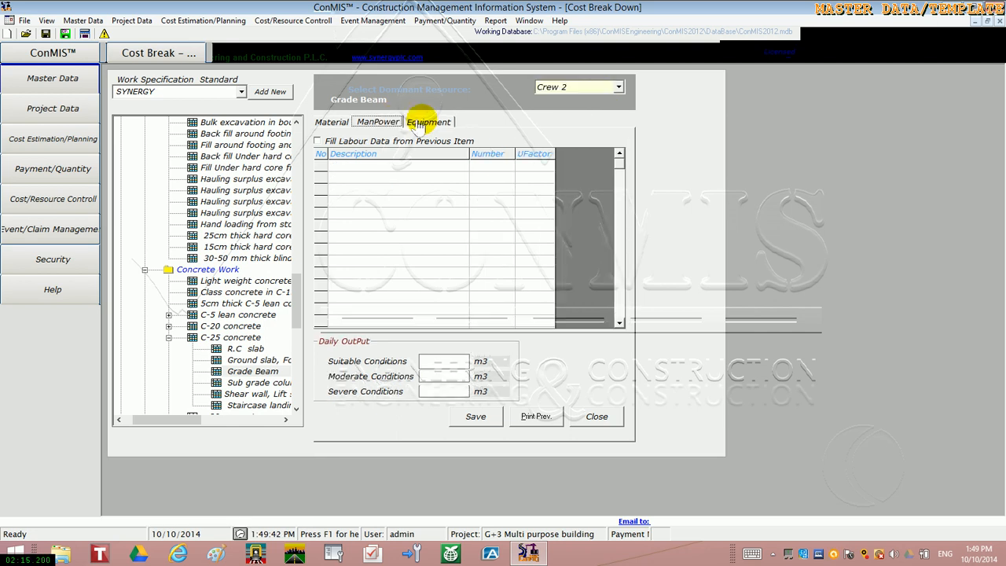
click(418, 126)
click(428, 122)
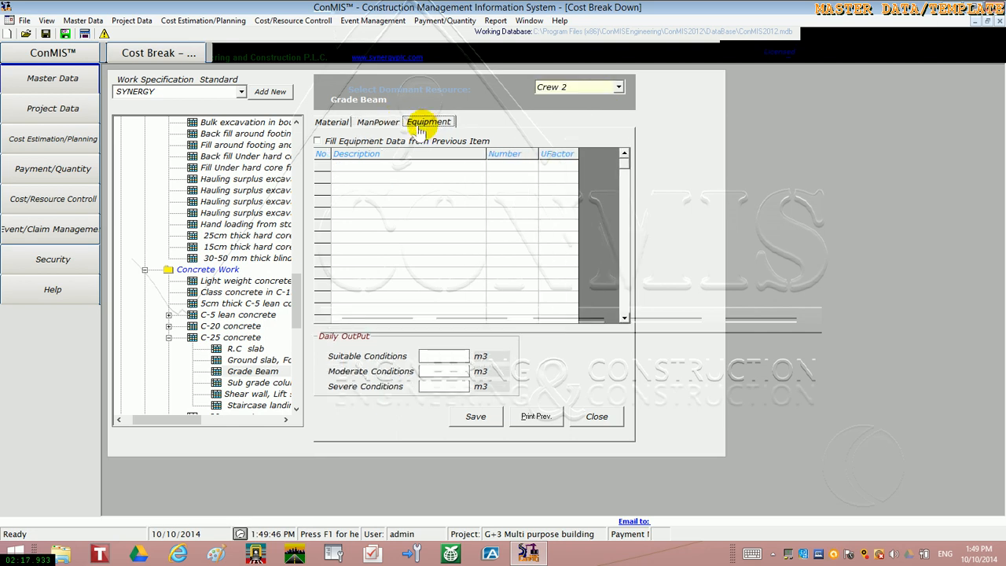
Switch the Grade Beam's dominant resource to Crew 3 and review its manpower and equipment lists
click(611, 89)
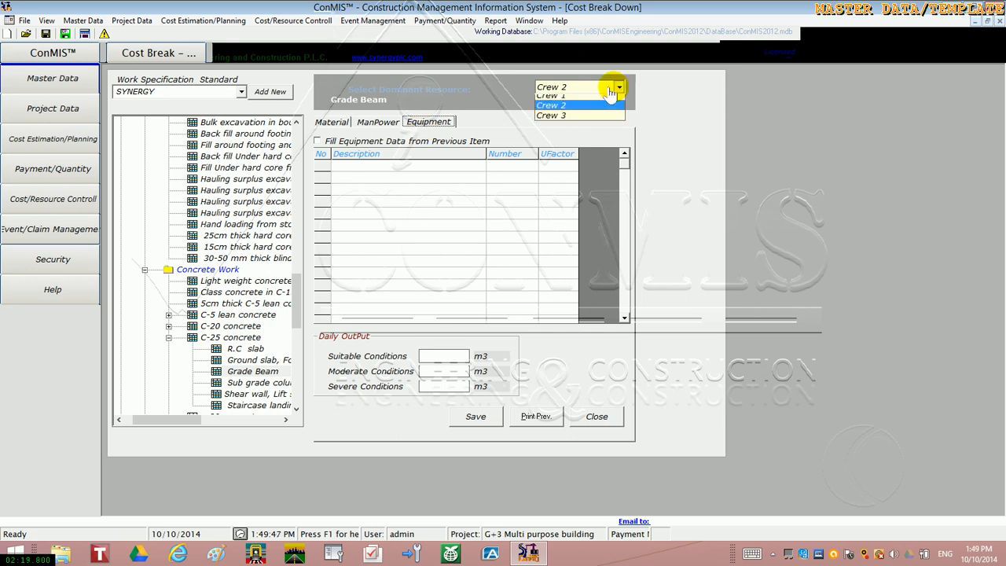
click(596, 120)
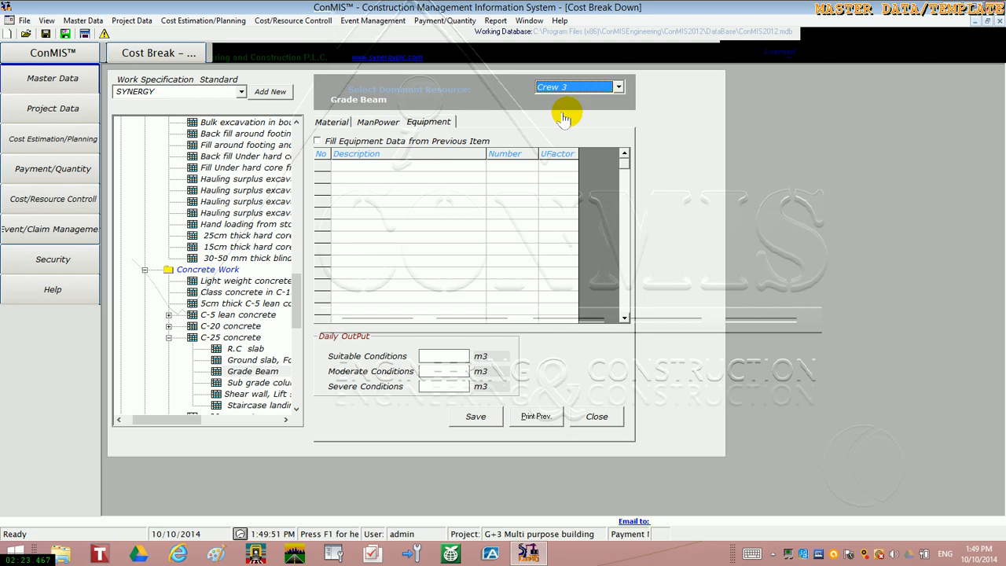
click(378, 124)
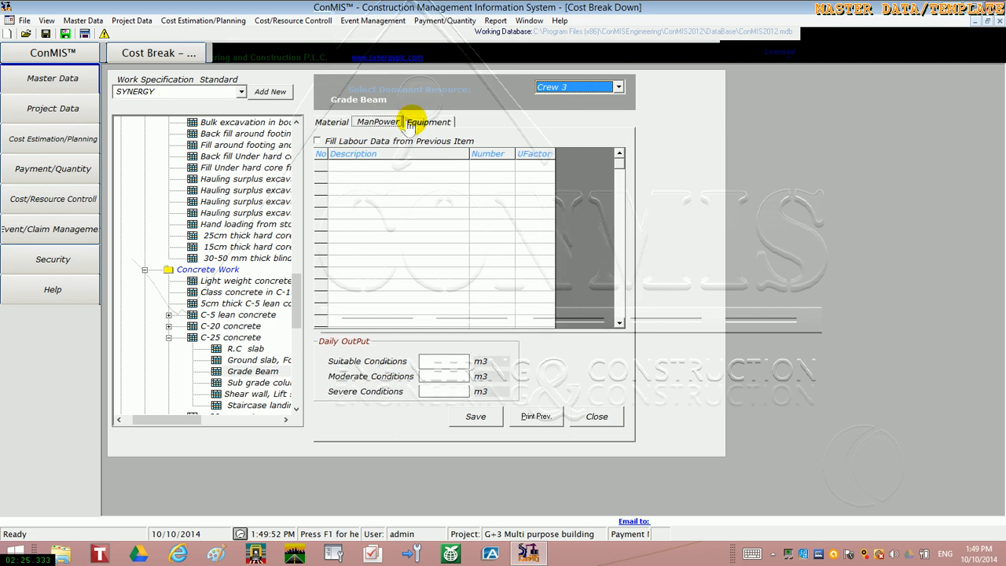
click(419, 124)
click(391, 123)
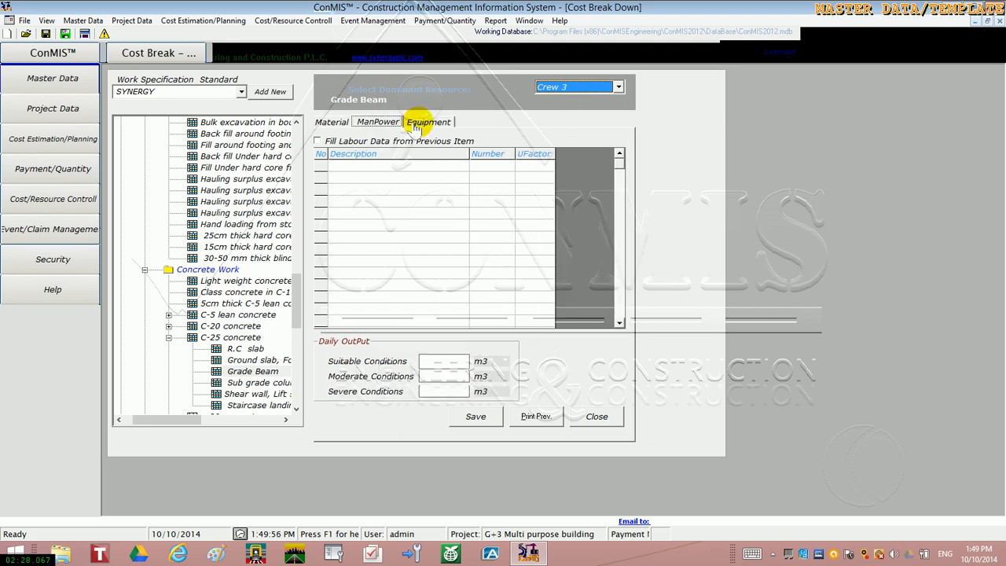
Open the manpower breakdown of bulk excavation in ordinary soil to a depth 1.5m< x <3.0m with Crew 2 as the dominant resource
click(294, 408)
scroll(289, 150, up, 10)
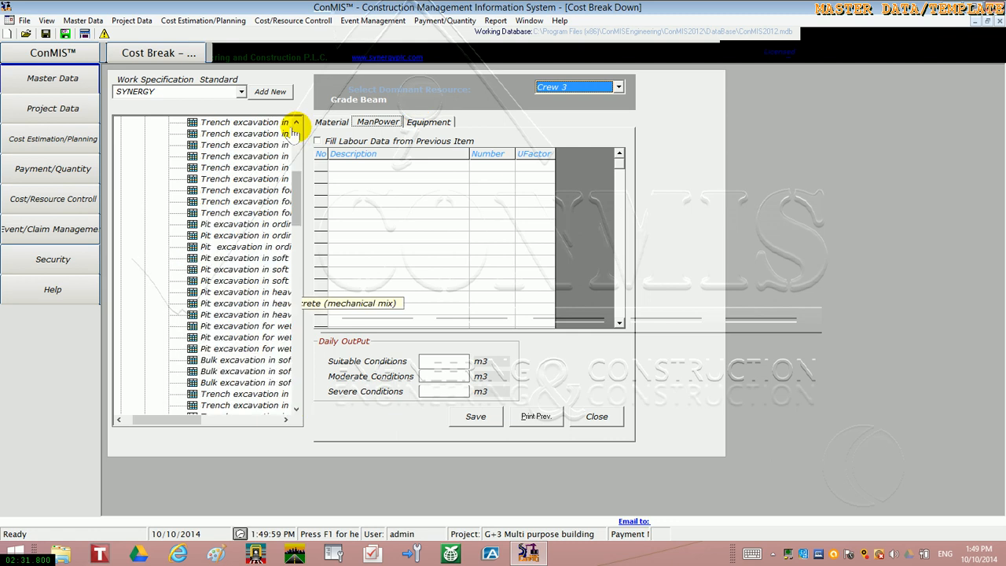
scroll(283, 146, up, 6)
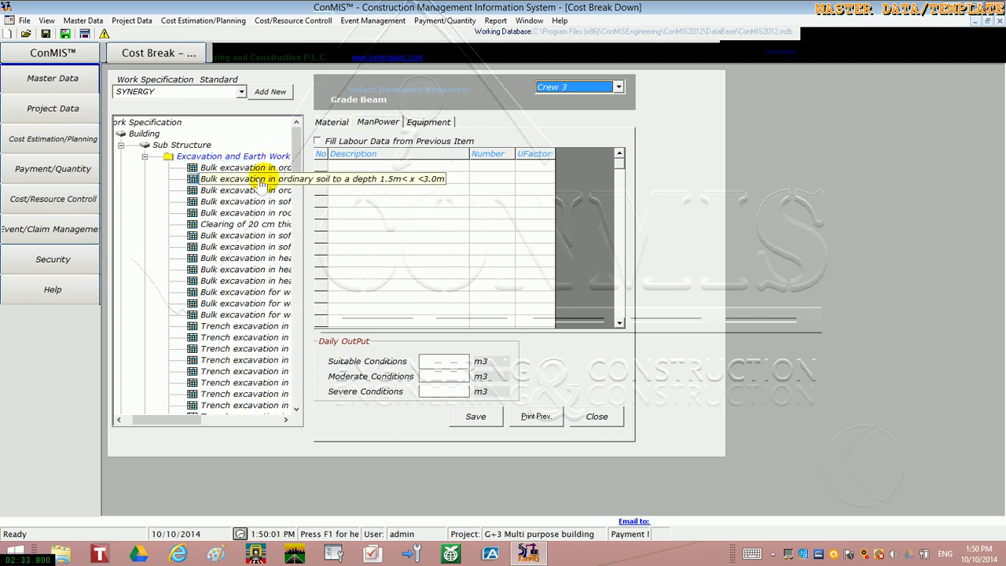
click(259, 179)
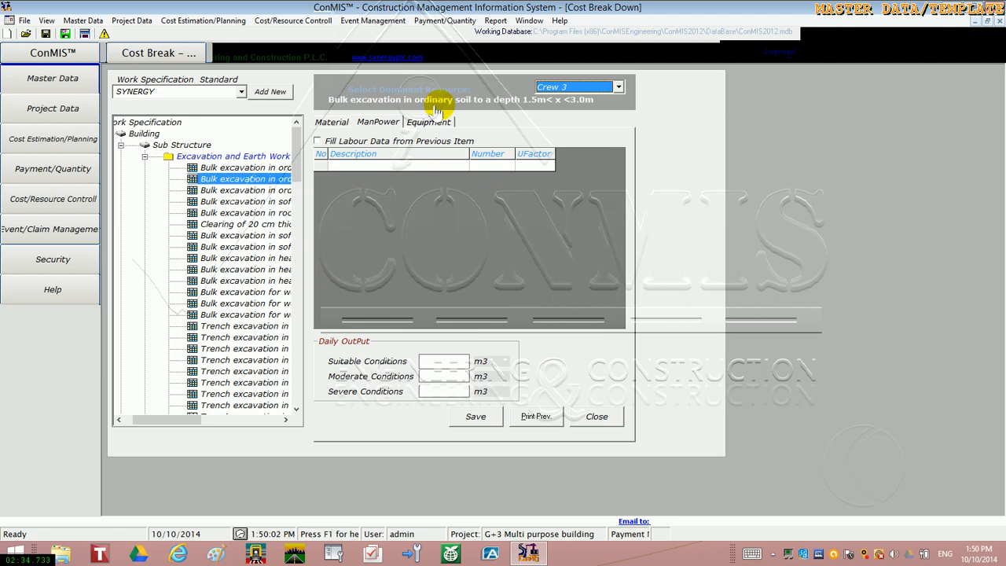
click(540, 87)
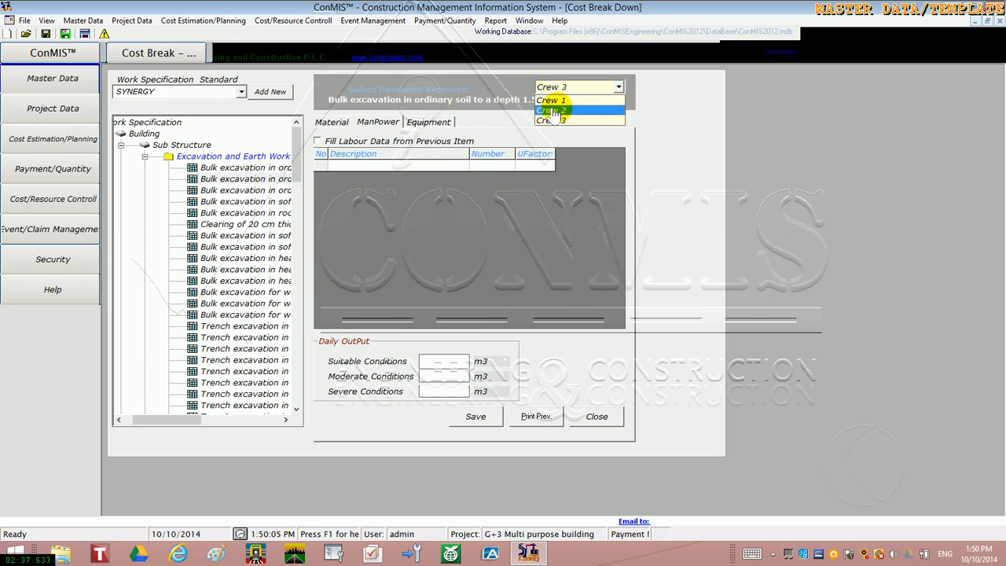
click(552, 111)
key(super+c)
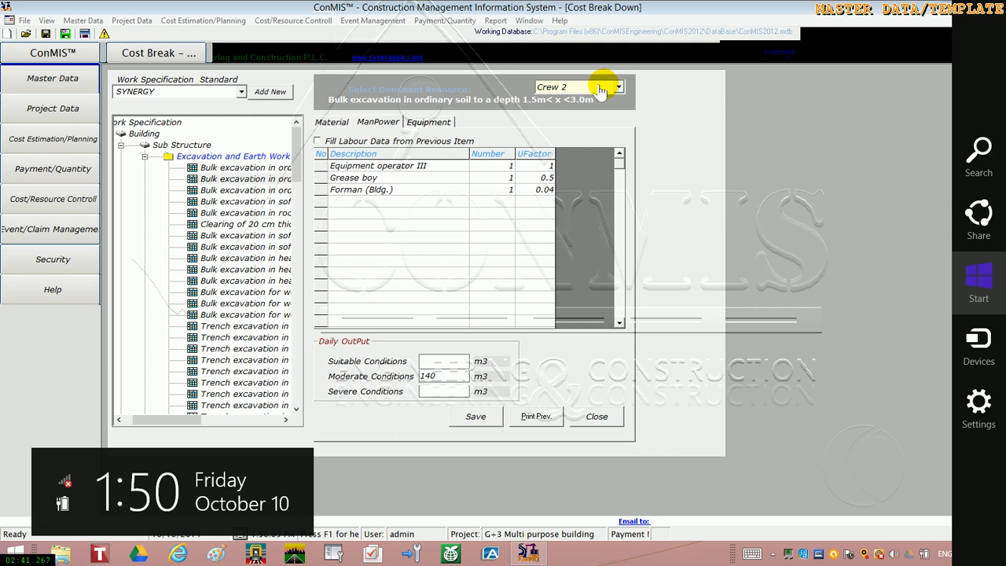
Compare the excavation item's manpower and daily output between Crew 1 and Crew 2, ending on Crew 2
click(606, 88)
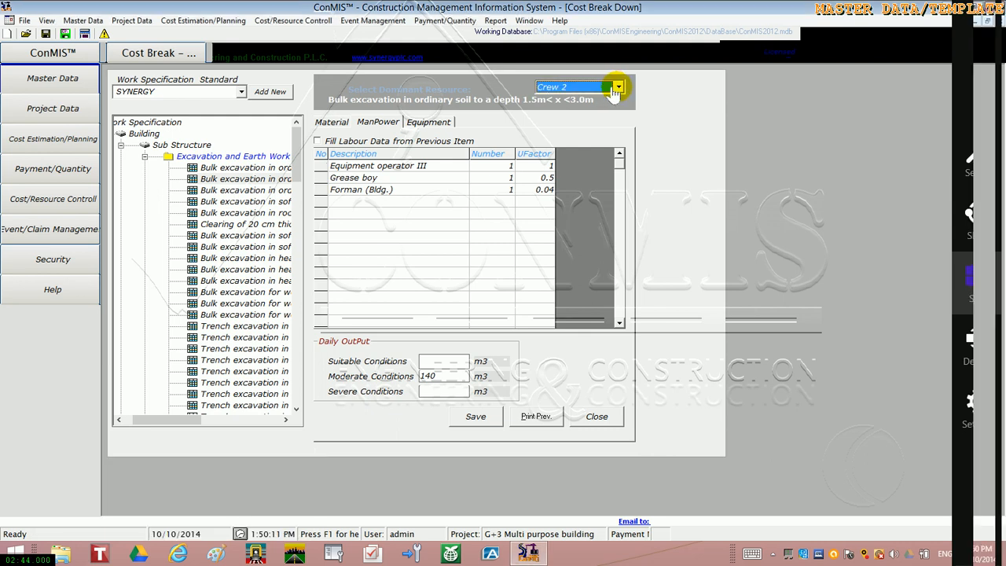
click(617, 87)
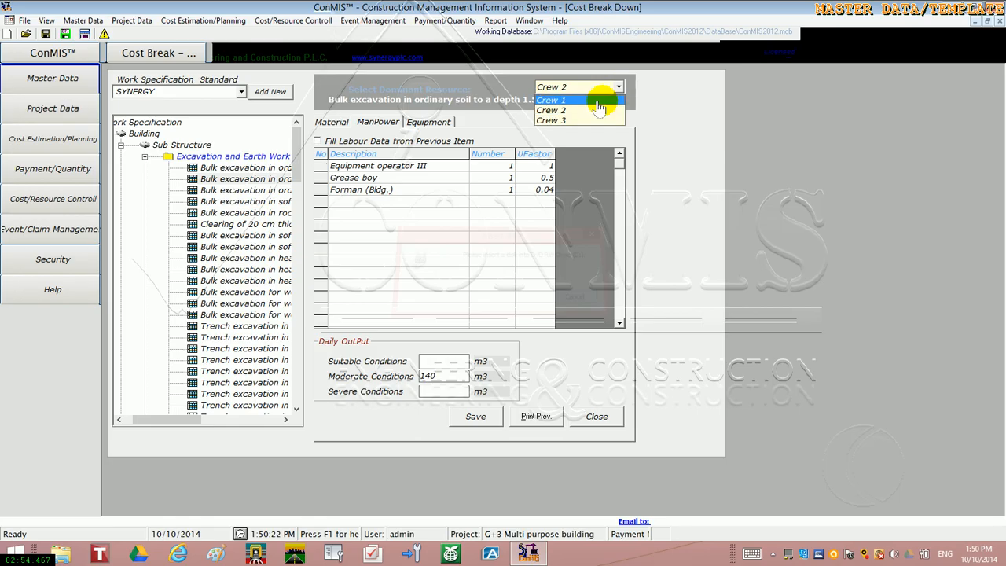
click(598, 100)
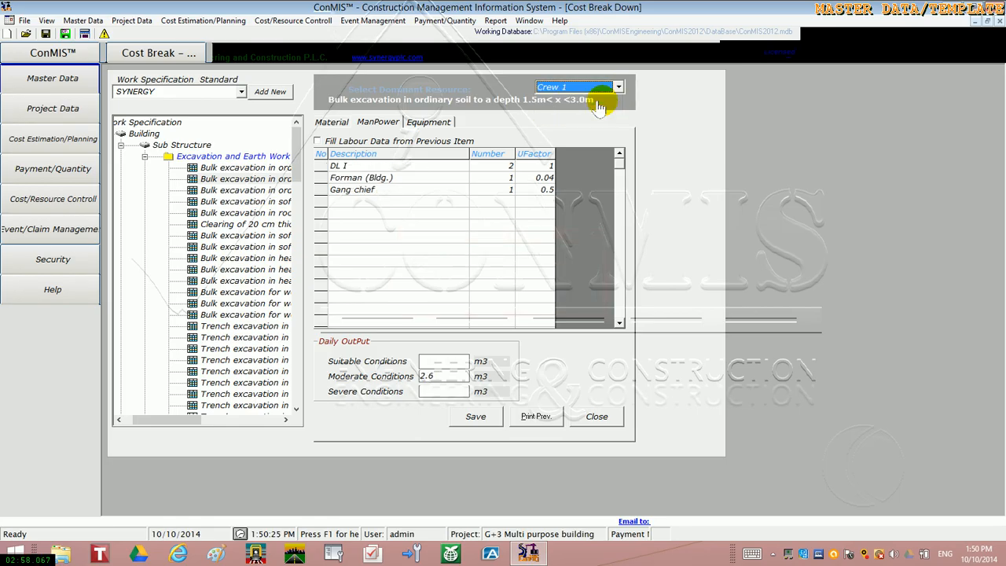
click(618, 86)
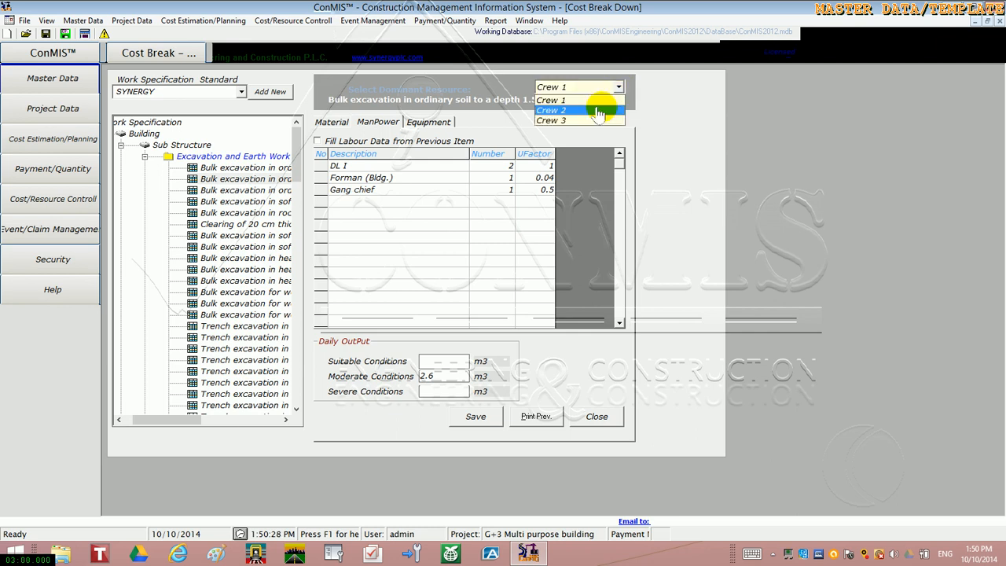
click(597, 105)
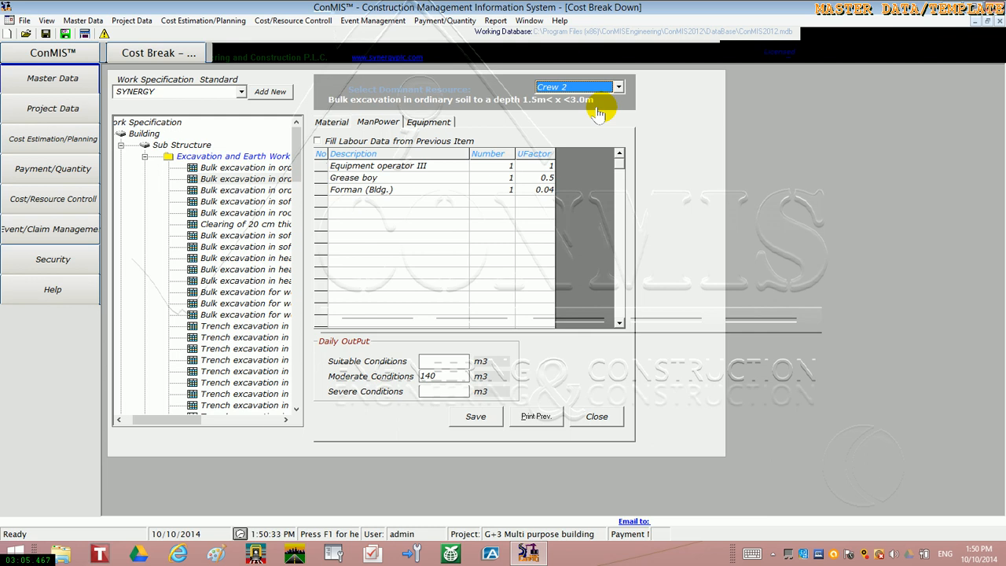
Set Crew 2's daily output to 160 m3 for suitable conditions and 130 m3 for severe conditions
click(438, 364)
click(430, 394)
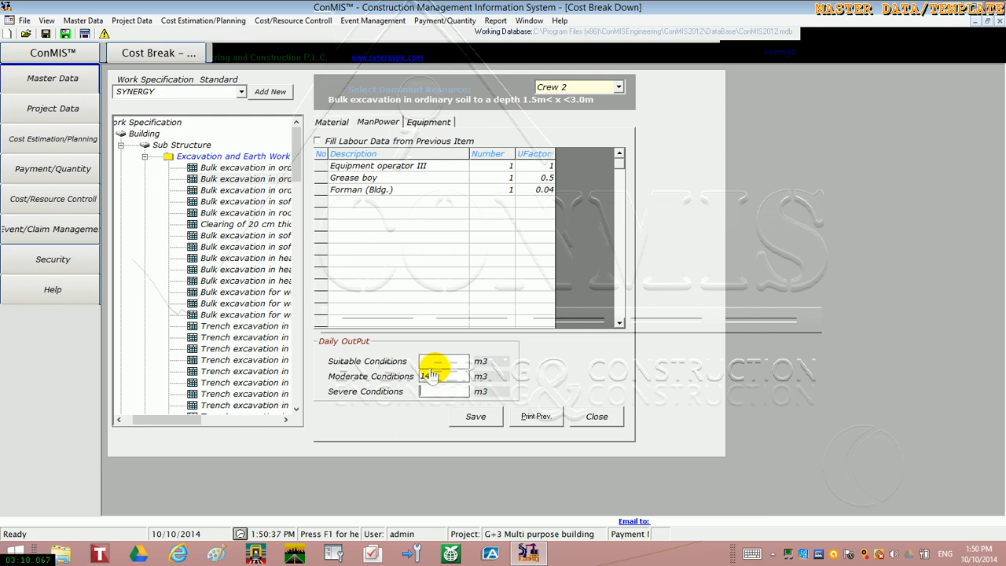
click(433, 364)
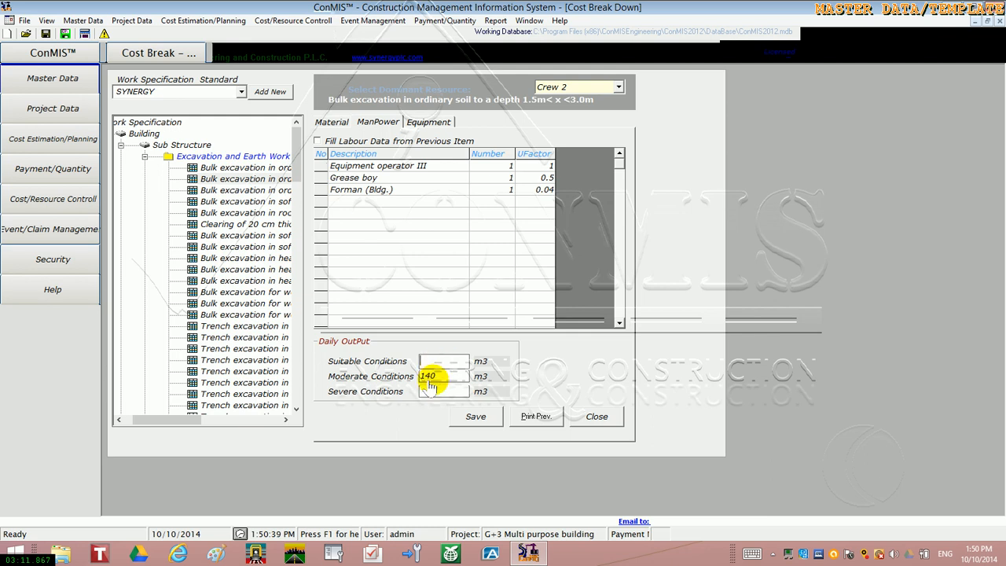
click(431, 392)
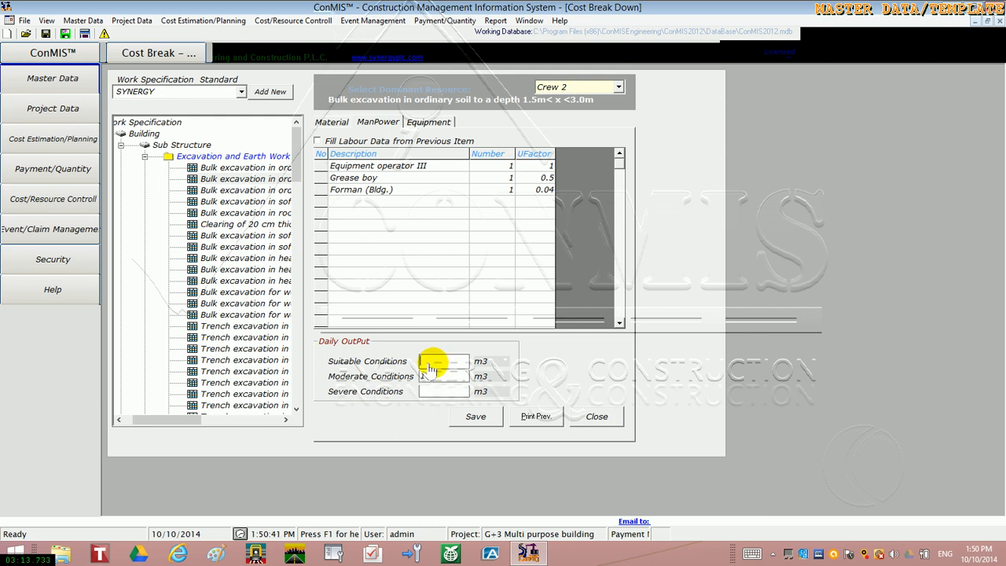
click(433, 362)
text(160)
click(432, 391)
text(13)
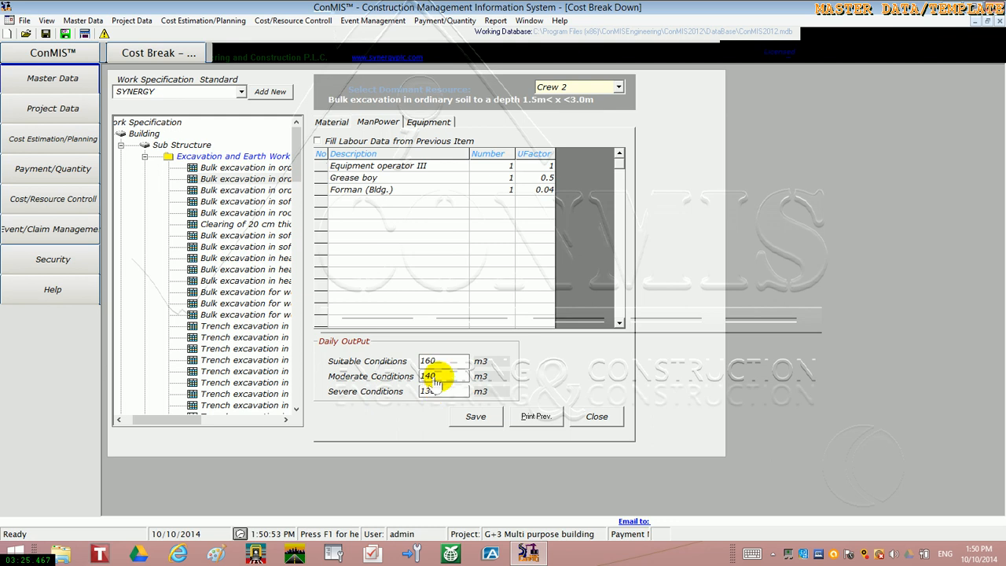
double_click(427, 391)
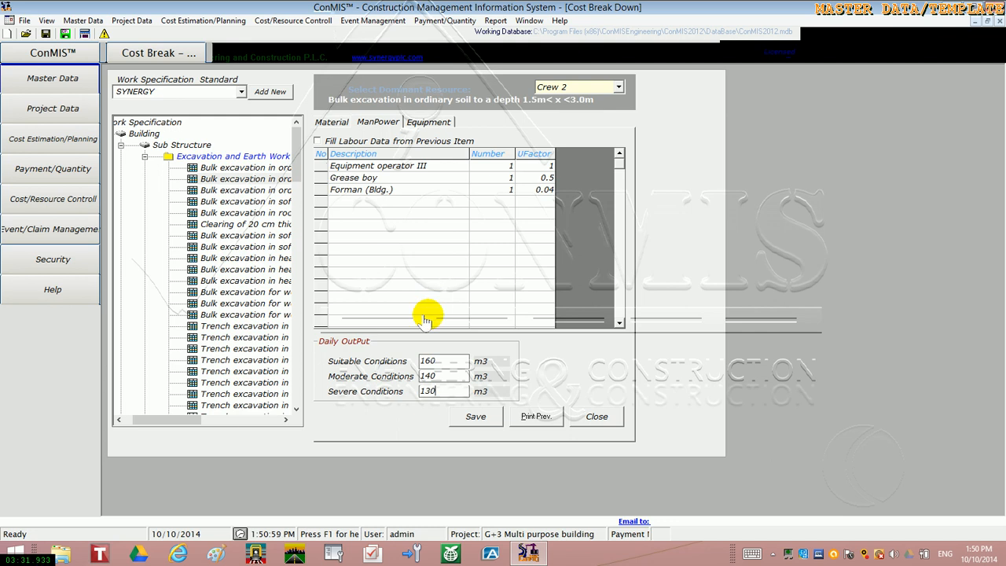
Go over the suitable, moderate and severe daily output fields of the excavation item
click(448, 379)
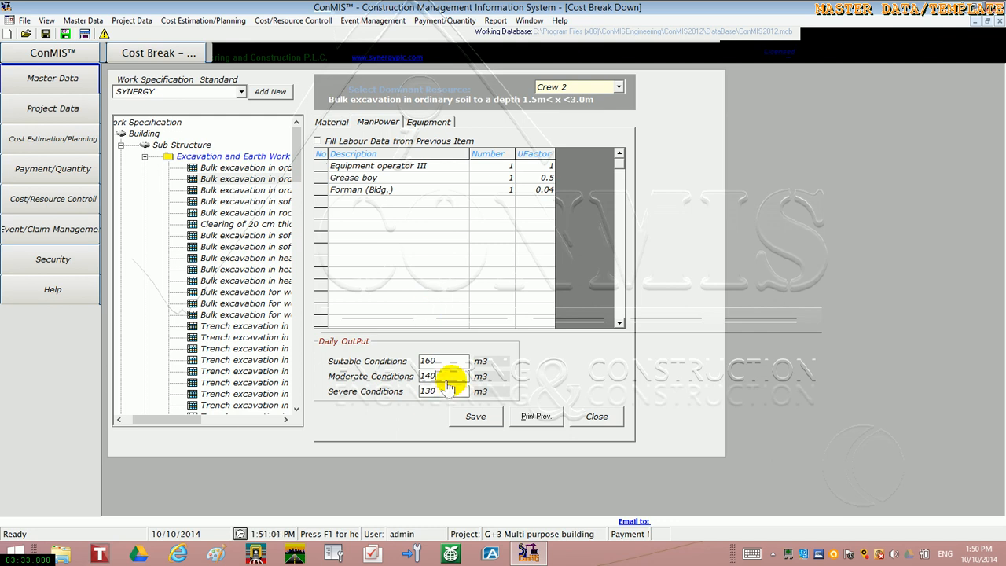
click(447, 363)
click(442, 395)
click(441, 382)
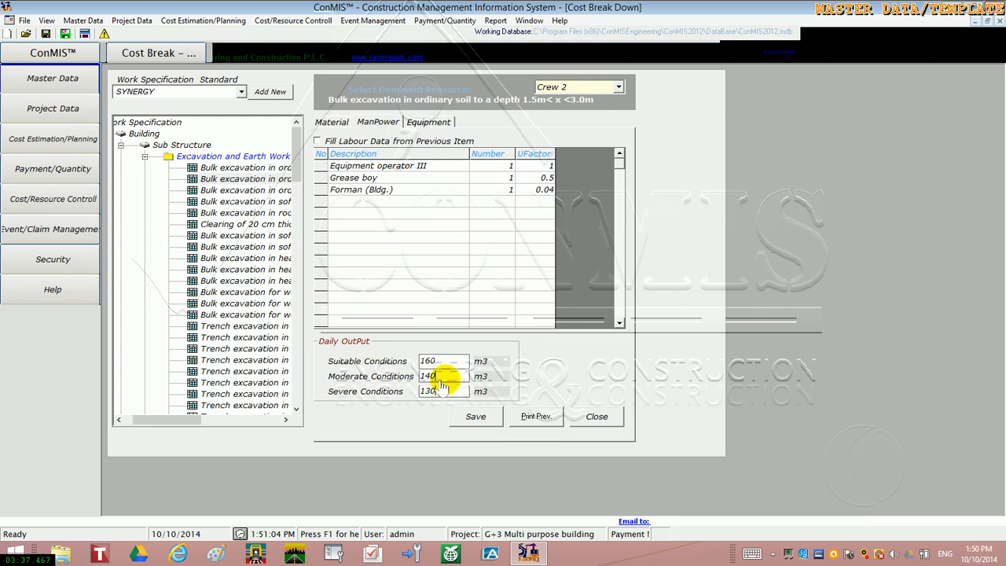
click(441, 364)
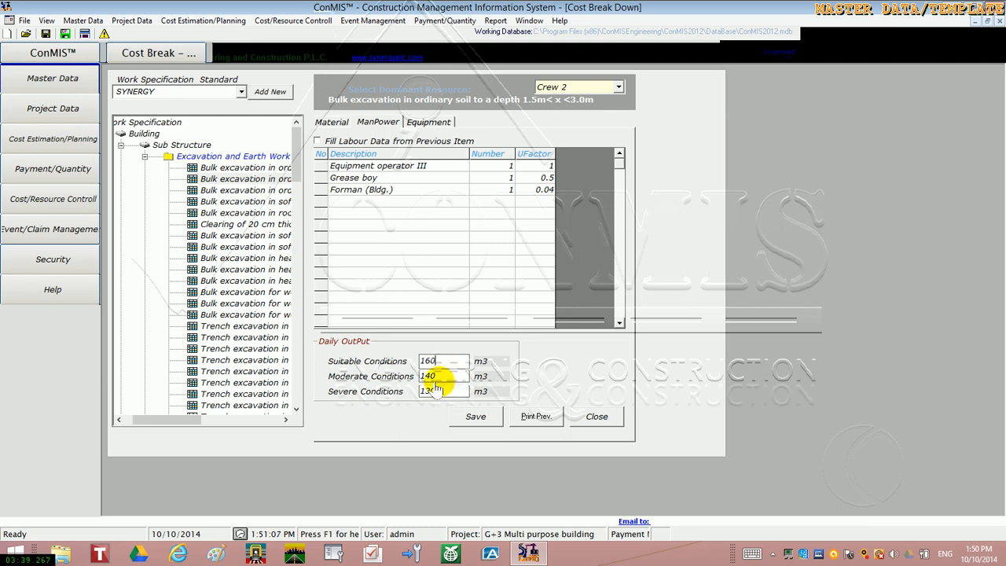
Look through the available work specification standards, and view the manpower breakdown of bulk excavation for wet excavation < 1.5m
click(240, 93)
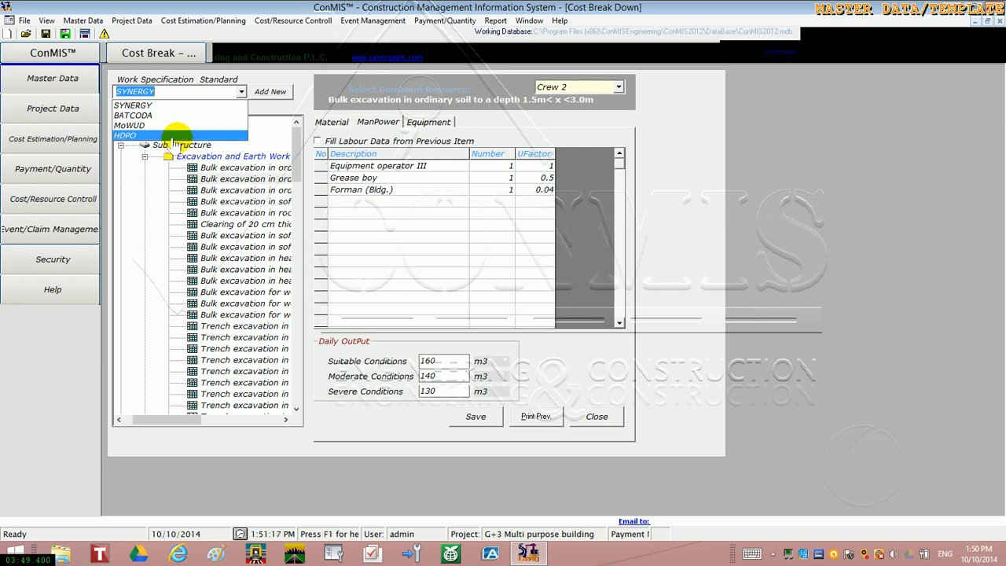
click(357, 254)
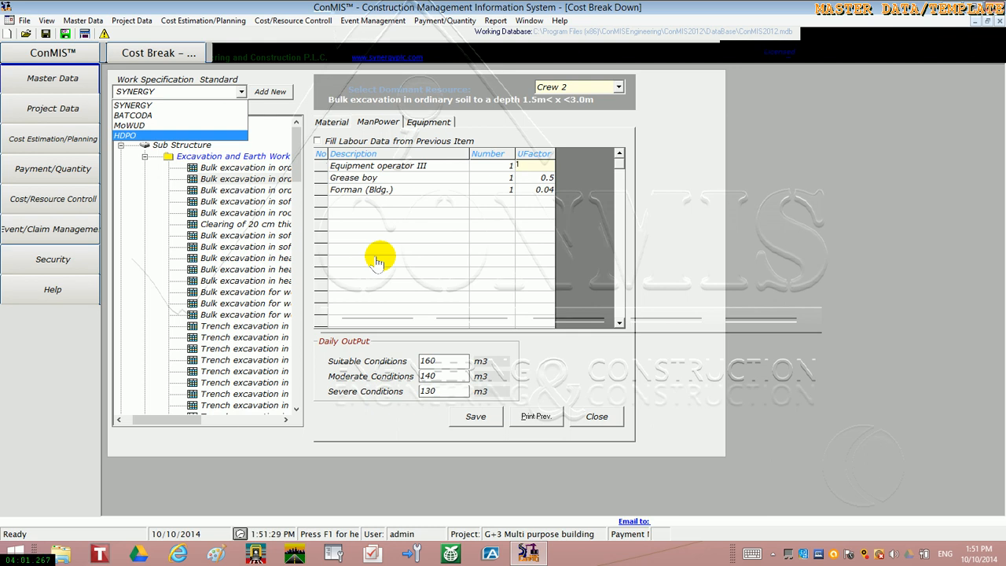
click(282, 295)
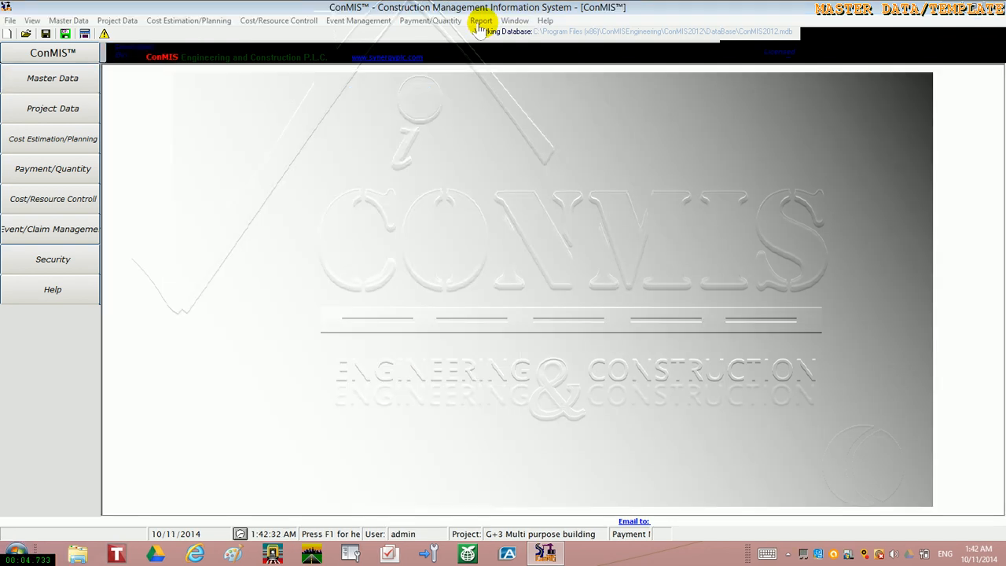
View the master data Manpower List report with its indexed costs, and close it
click(480, 21)
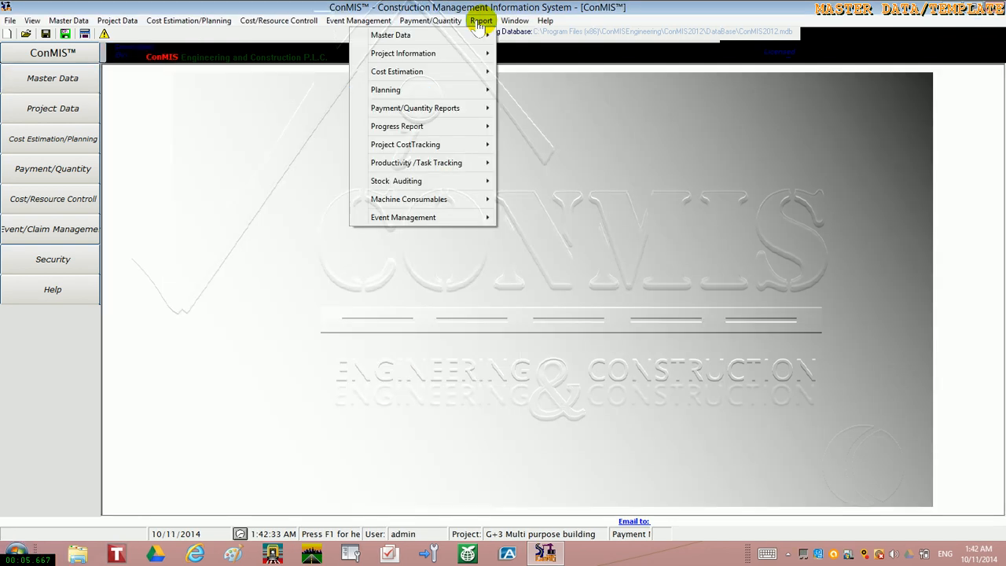
mouse_move(462, 39)
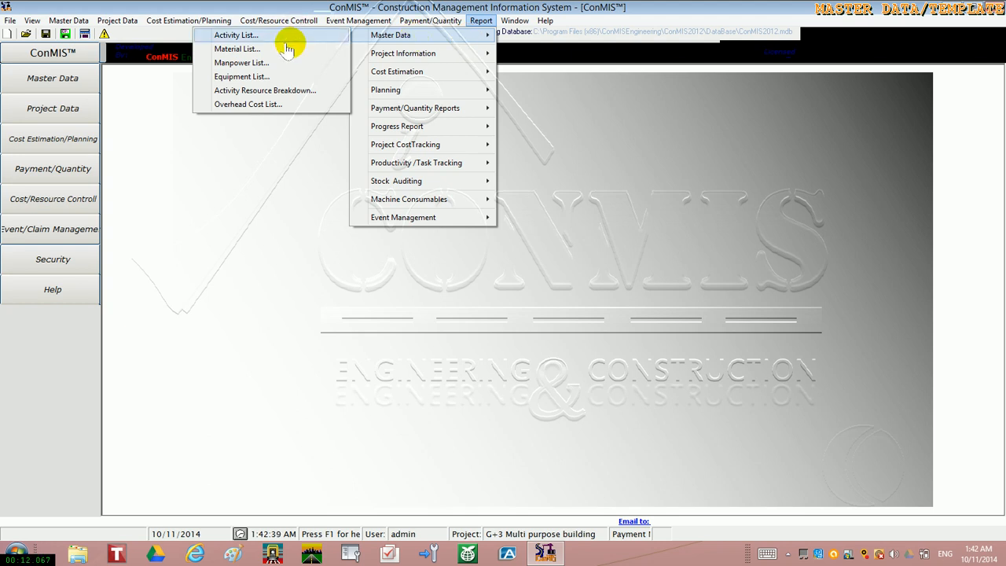
click(234, 63)
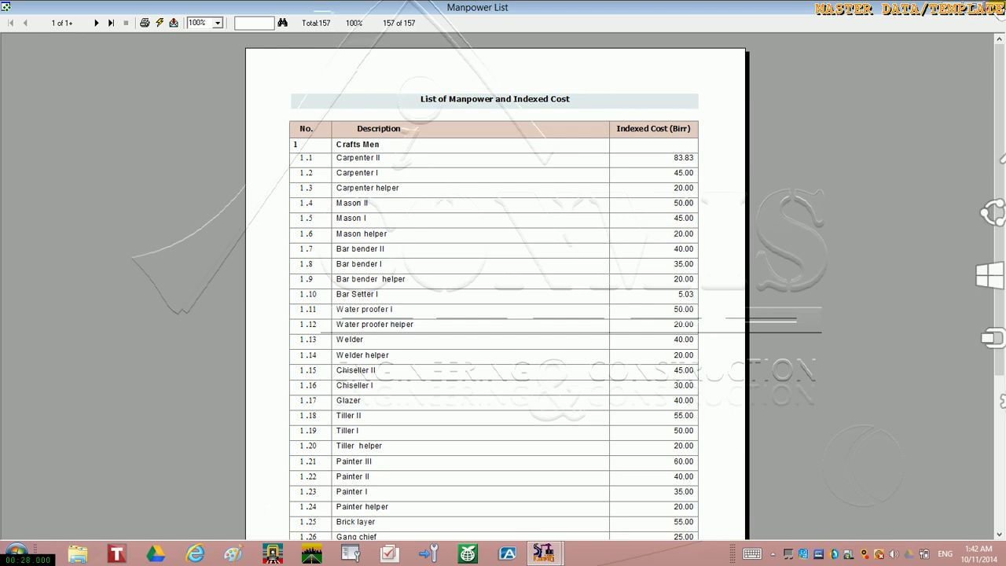
click(998, 5)
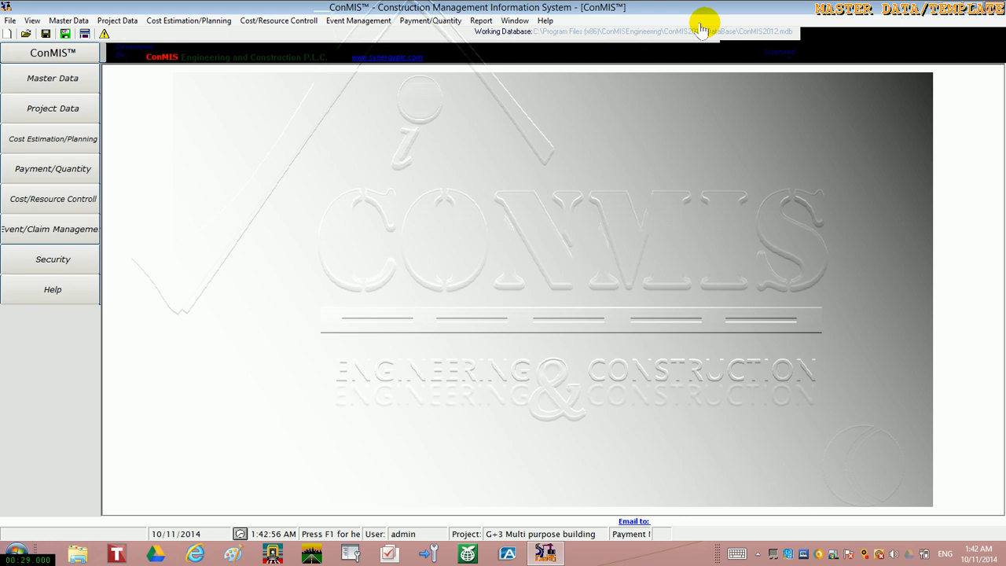
View the master data Activity List report with its bill of specifications, and close it
click(479, 21)
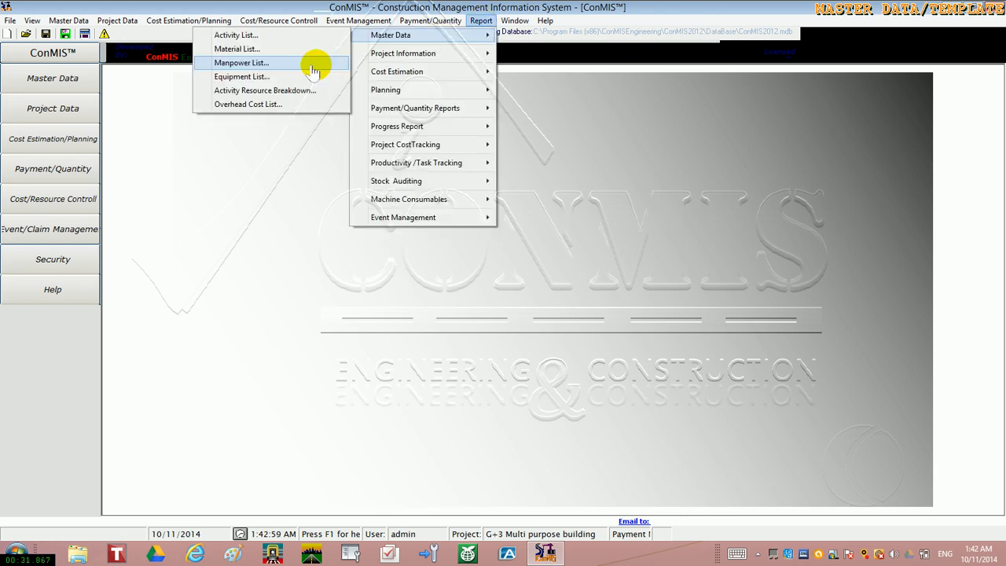
click(271, 36)
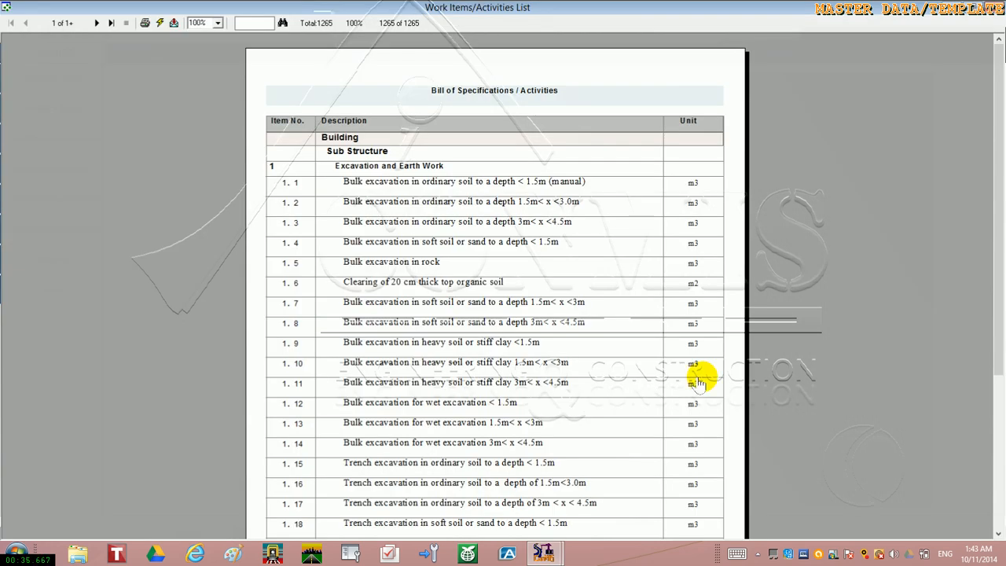
click(992, 8)
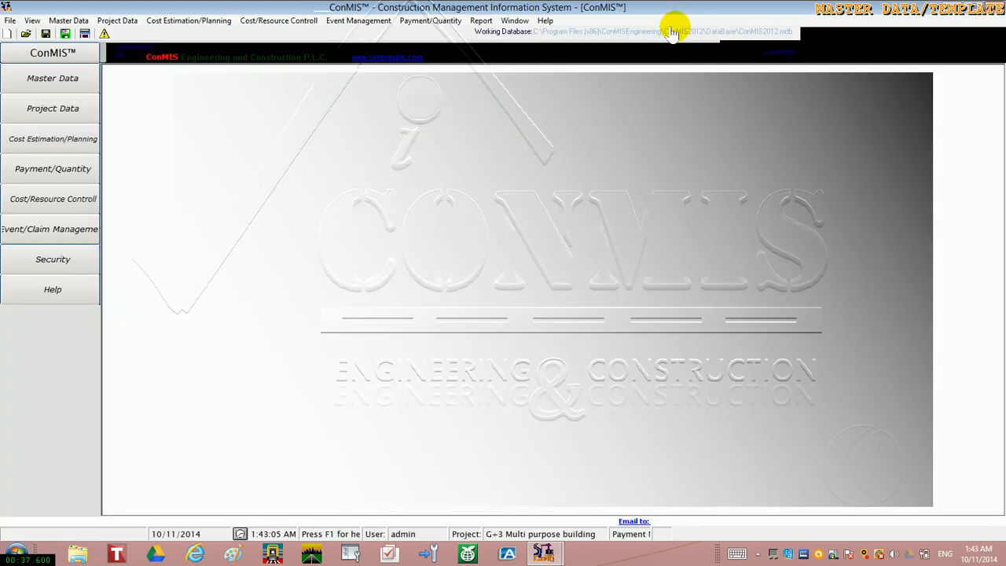
View the master data Material List report
click(480, 21)
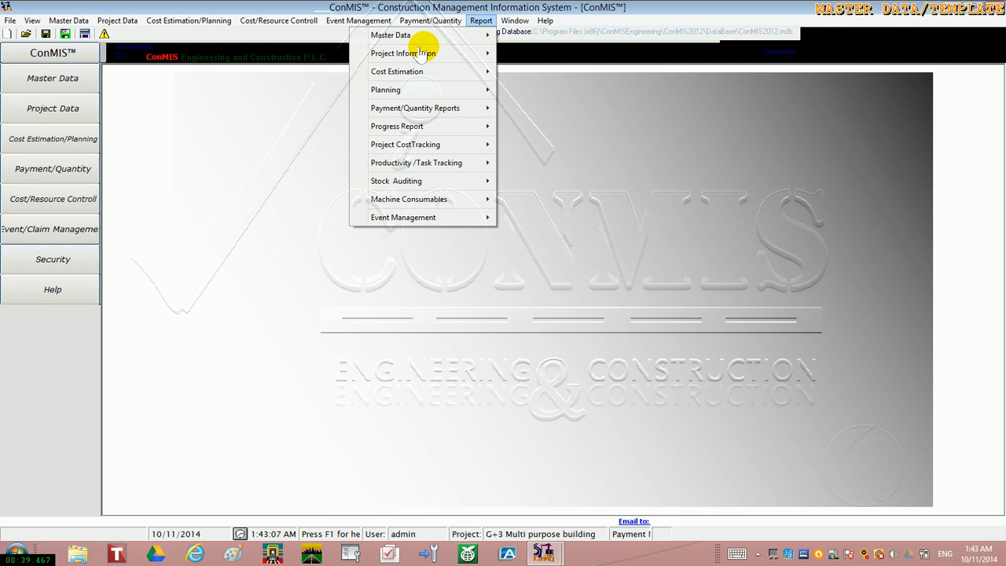
mouse_move(409, 39)
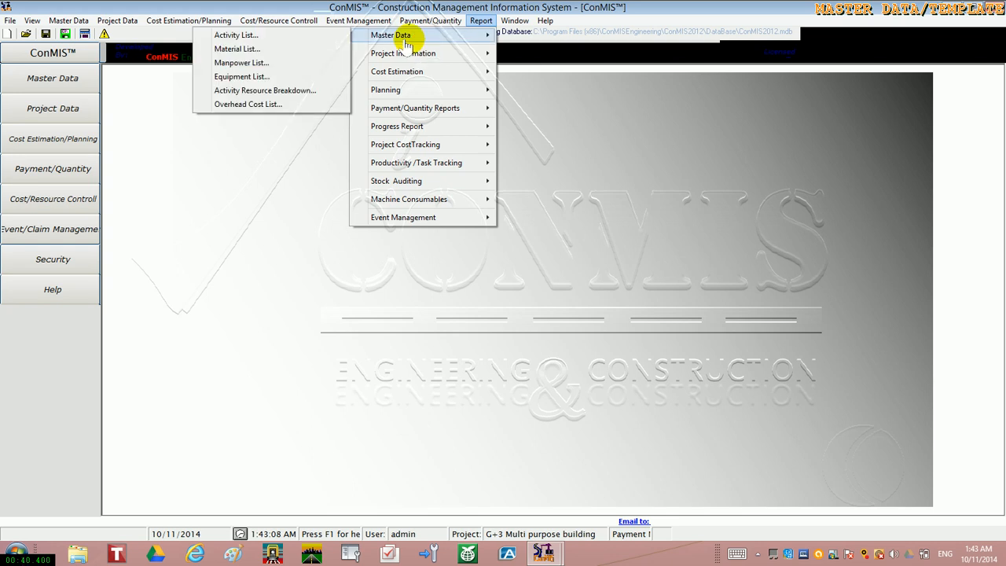
click(298, 50)
click(343, 173)
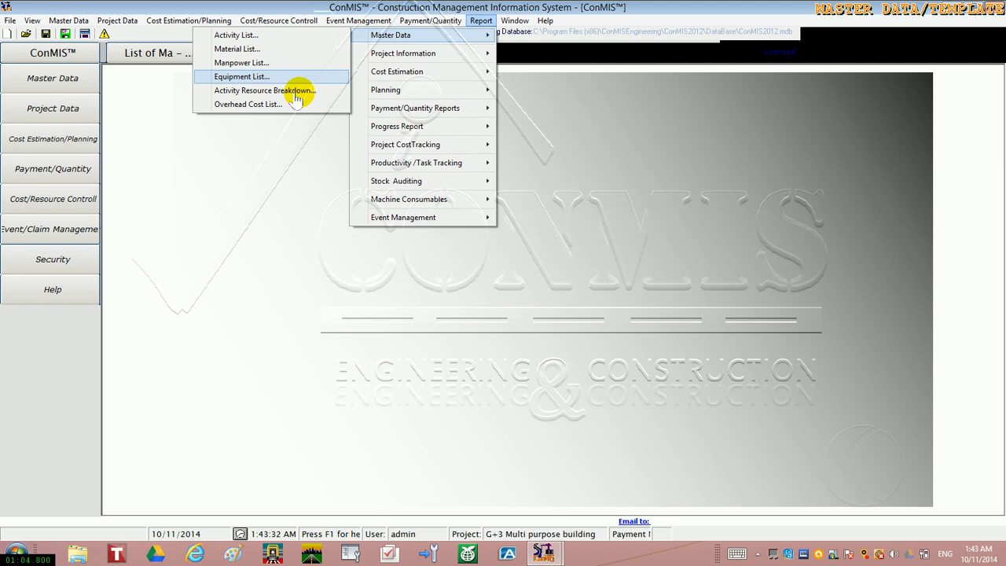
Generate the master data Activity Resource Breakdown report for the SYNERGY work specification standard and bring it into view
click(275, 92)
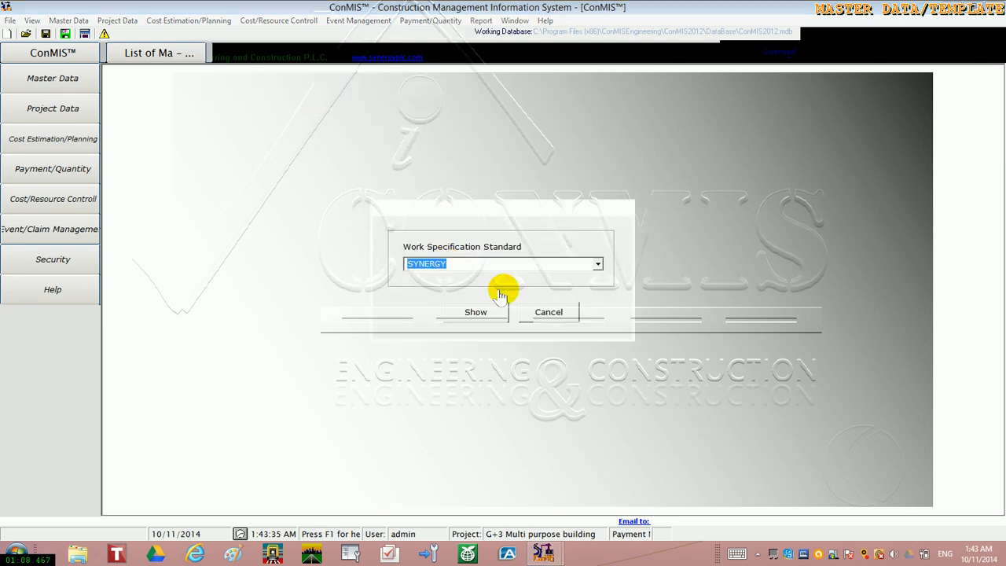
click(597, 264)
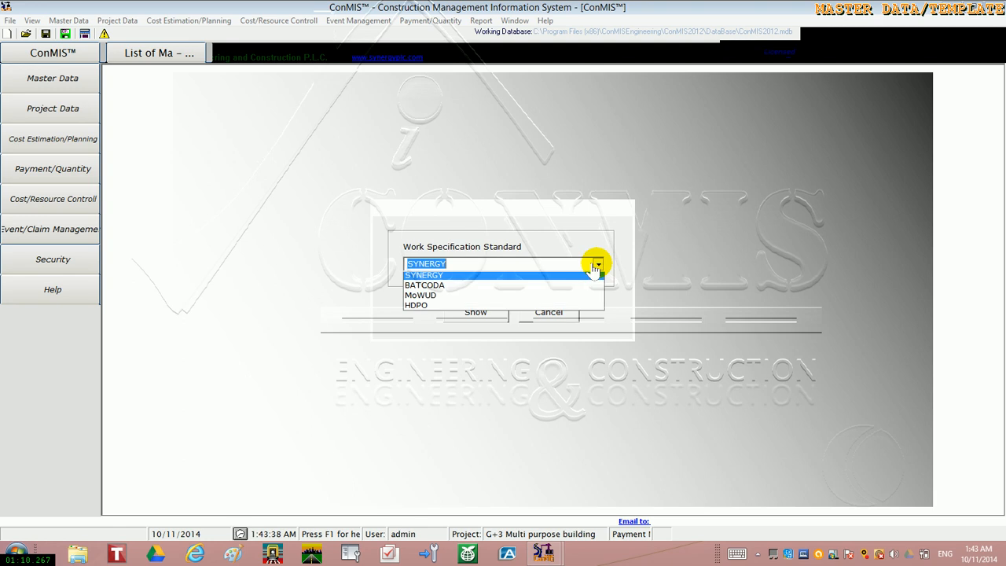
click(597, 264)
click(474, 314)
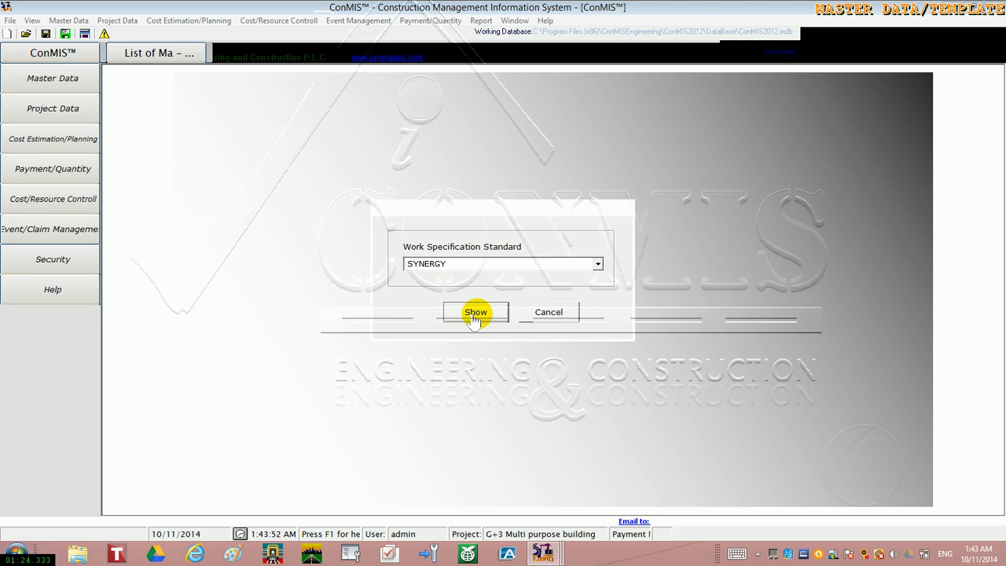
click(474, 313)
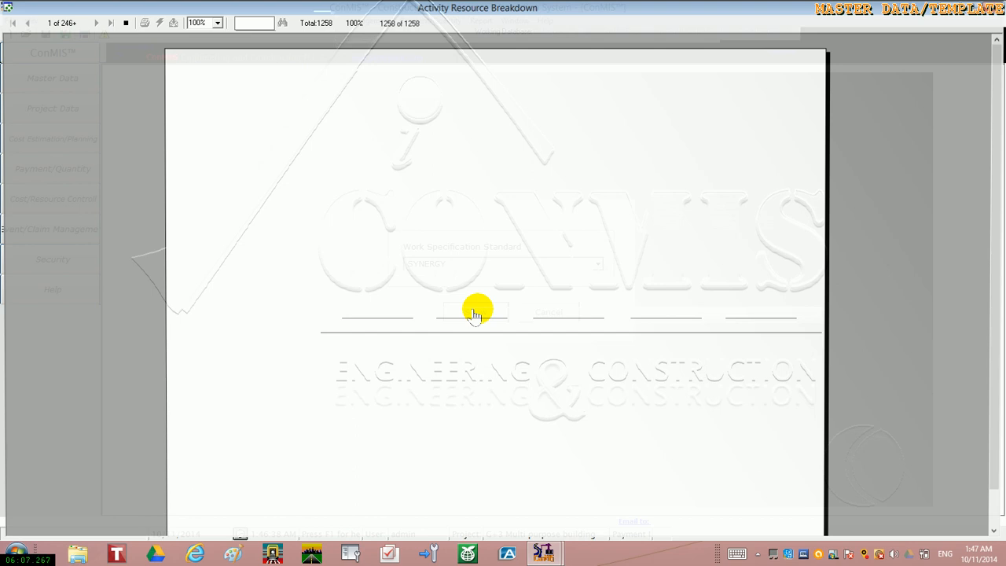
mouse_move(539, 559)
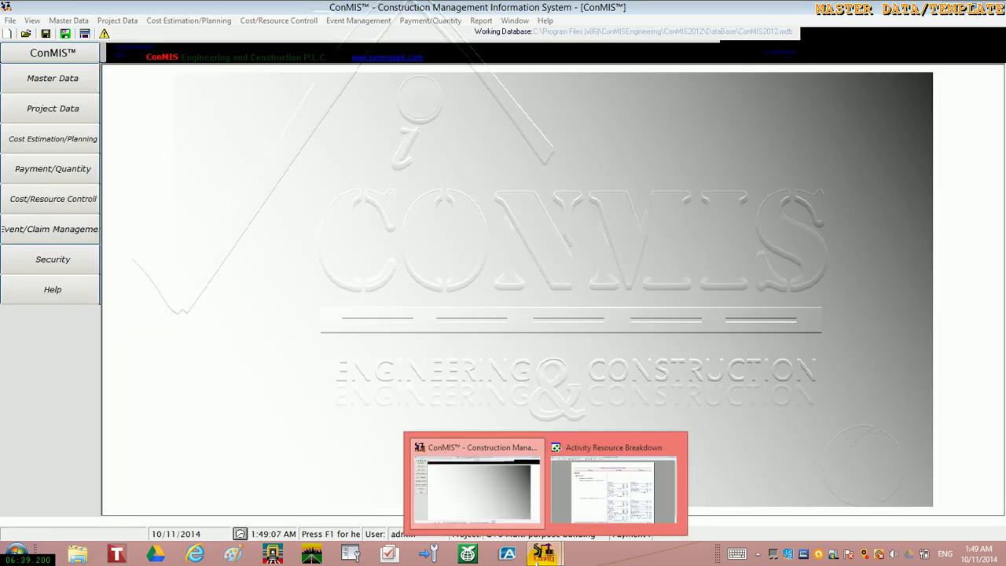
click(598, 506)
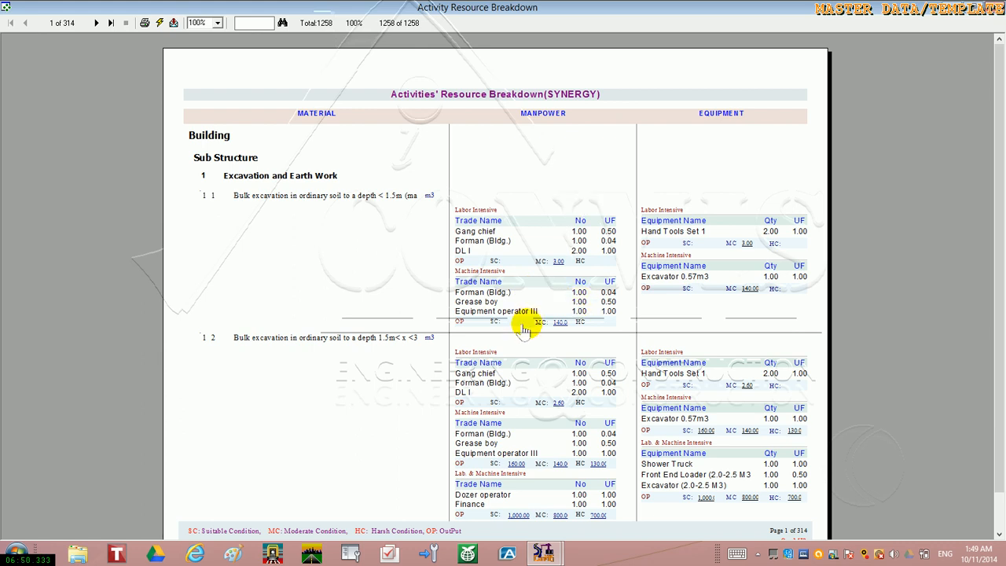
Page through the Activity Resource Breakdown report to page 27, examining the material, manpower and equipment assigned to excavation and concrete items
click(997, 534)
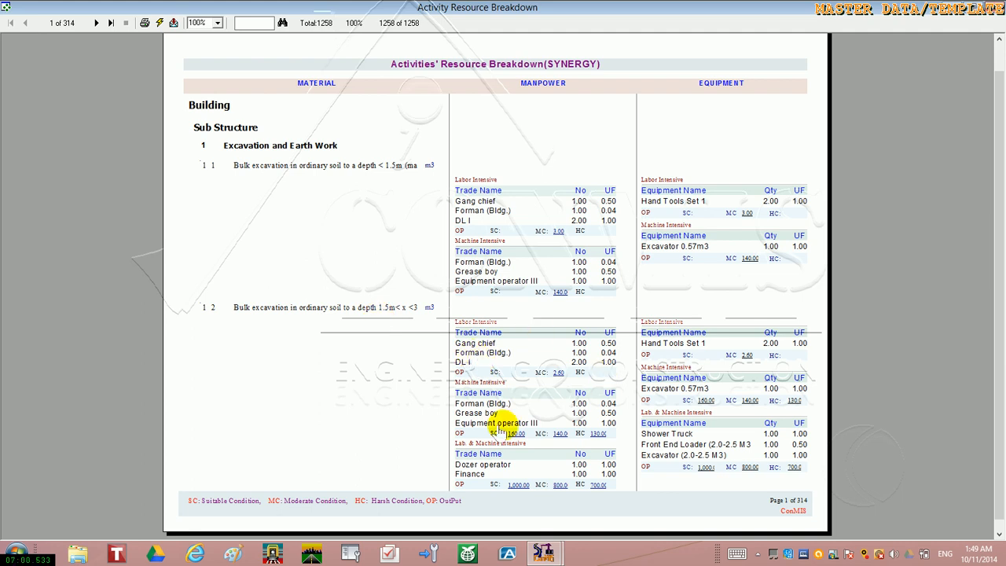
click(95, 23)
click(95, 23)
click(95, 23)
click(95, 22)
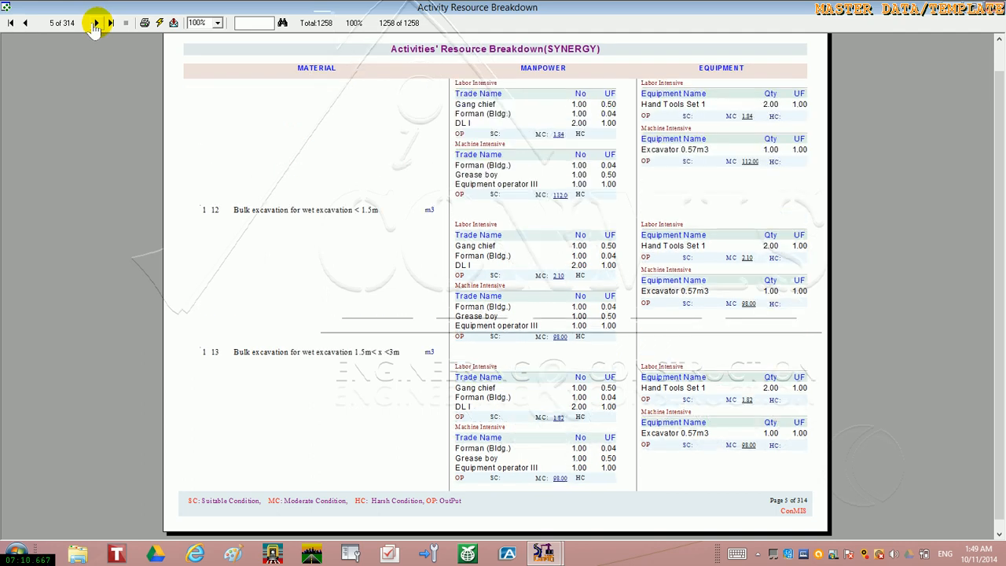
click(95, 23)
click(95, 23)
click(95, 23)
click(95, 23)
click(95, 22)
click(95, 23)
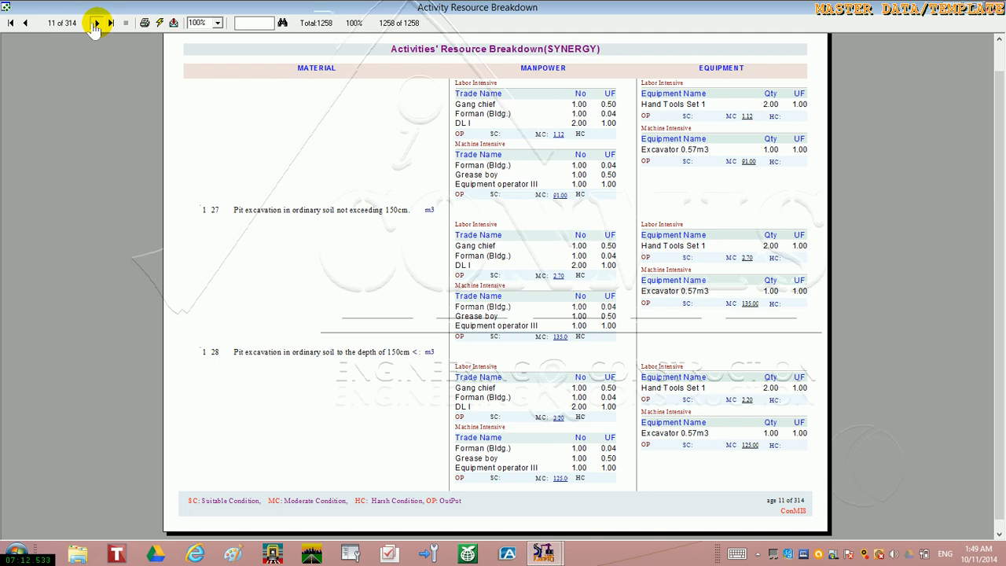
click(95, 22)
click(95, 23)
click(95, 23)
click(95, 22)
click(96, 23)
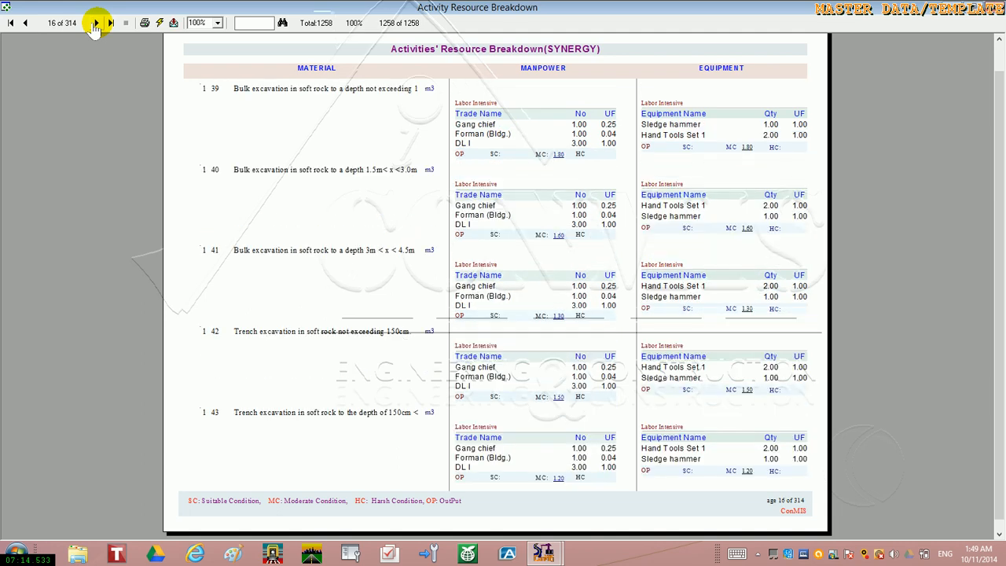
click(95, 22)
click(95, 23)
click(95, 23)
click(95, 23)
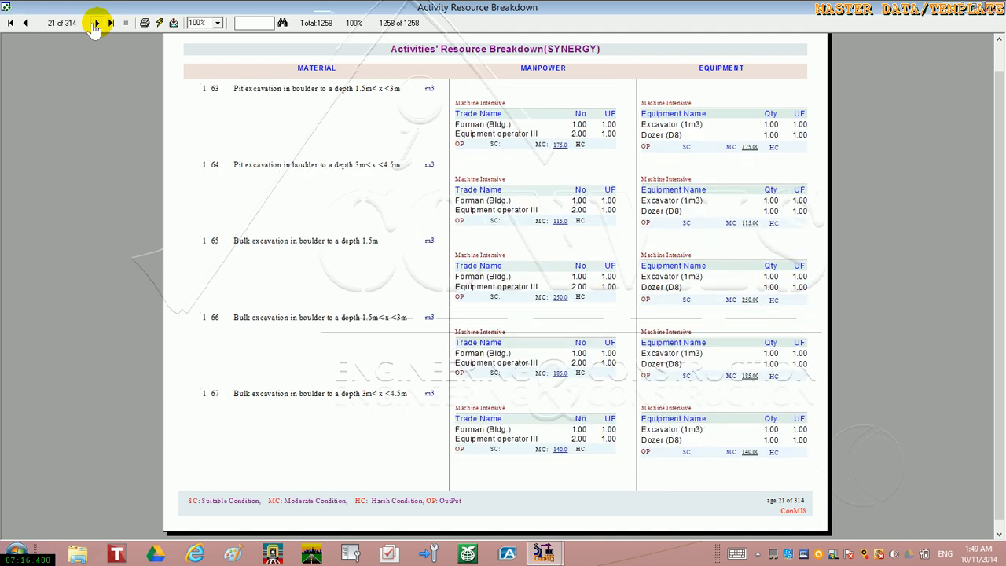
click(96, 23)
click(95, 23)
click(95, 23)
click(95, 23)
click(95, 23)
click(95, 23)
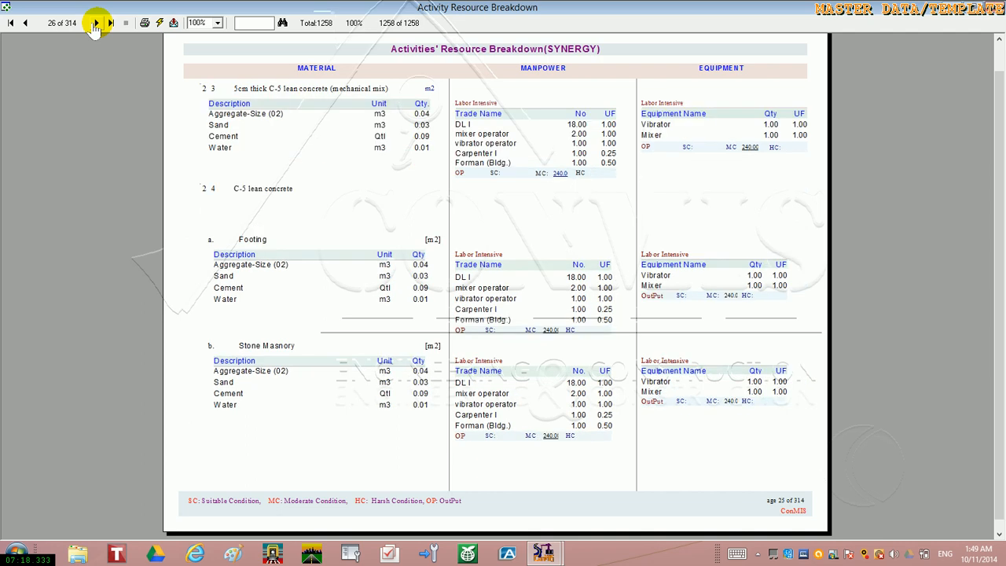
click(95, 23)
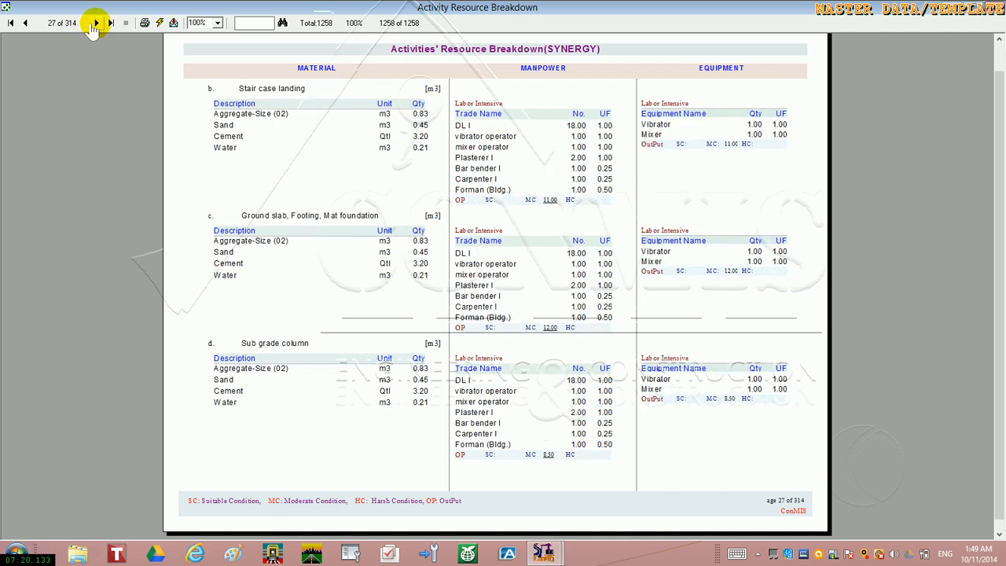